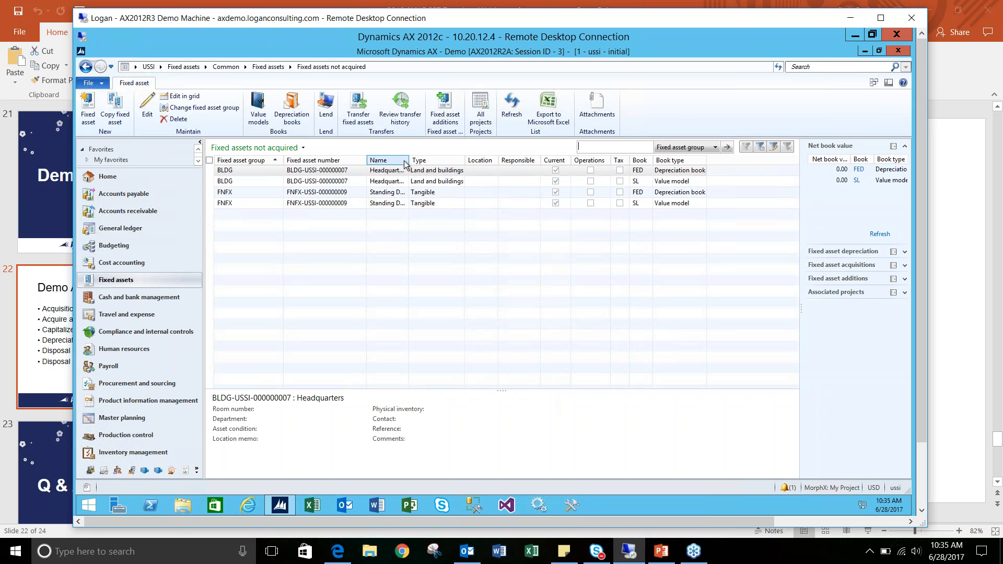
# - Widen the Name column in the list of fixed assets not acquired and select the Standing Desk's depreciation book record
pyautogui.moveTo(414, 160); pyautogui.dragTo(426, 160)
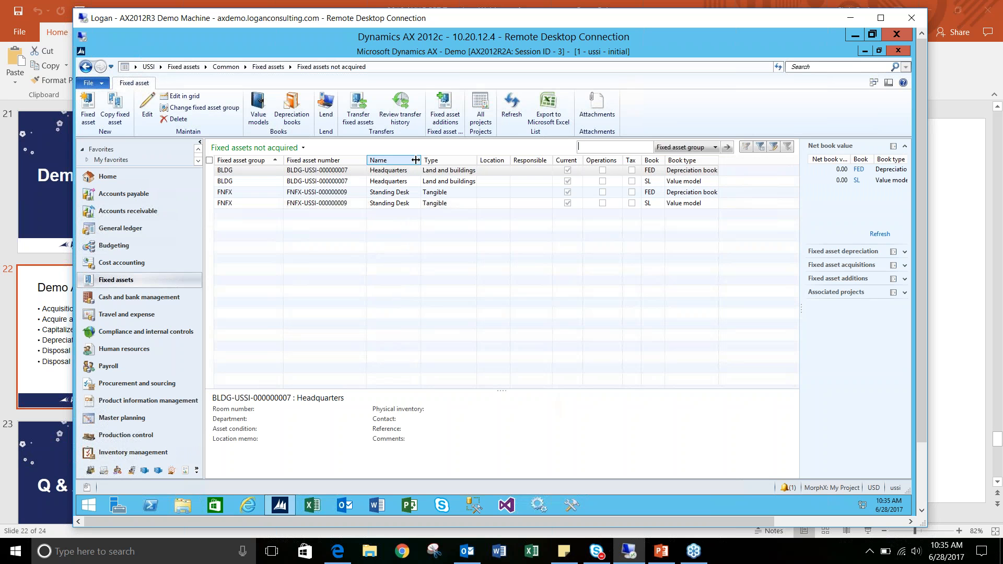
pyautogui.click(324, 193)
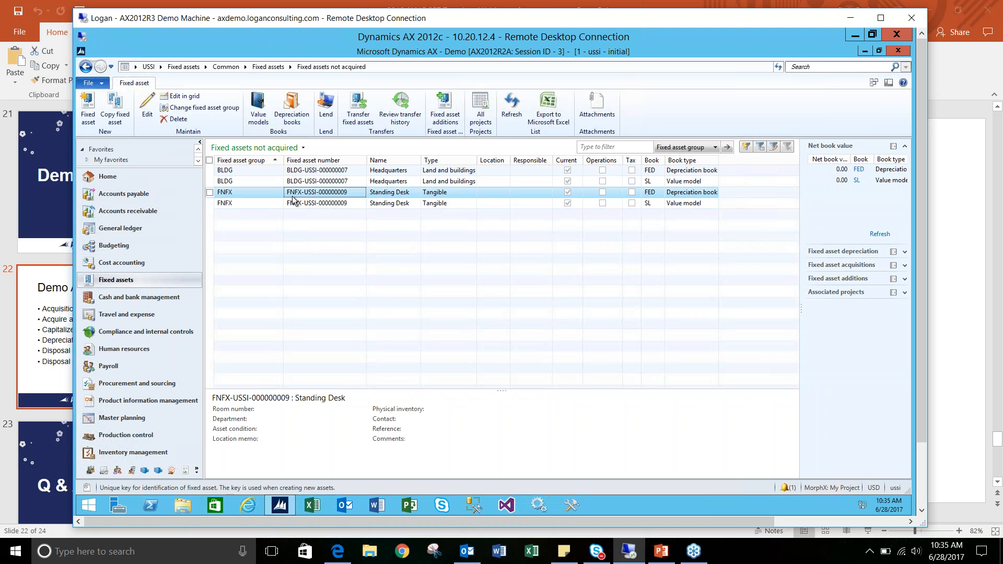
# - Create a fixed assets journal with the name FAAcq and the description "Fixed asset acquisition standing desk"
pyautogui.click(192, 65)
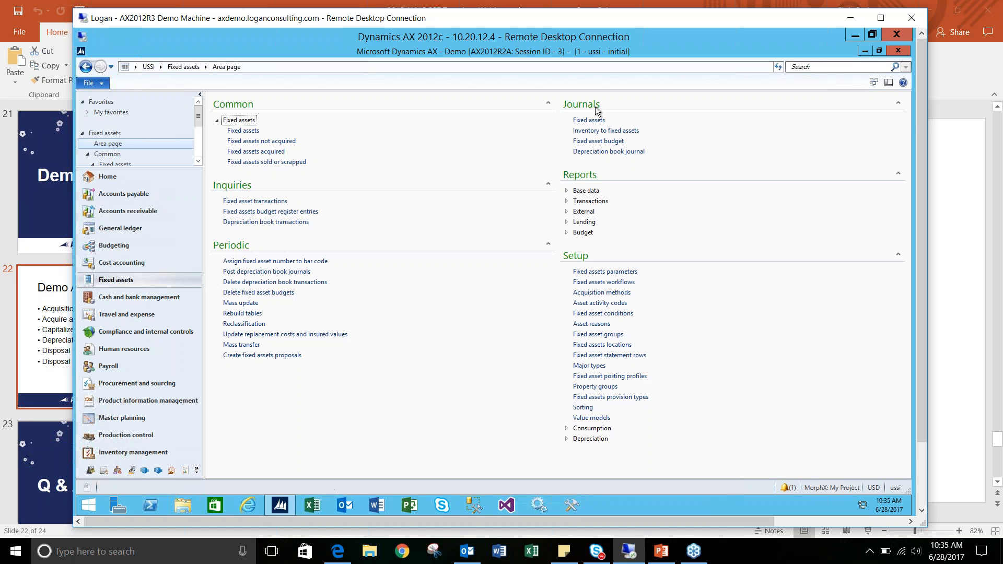
pyautogui.click(599, 120)
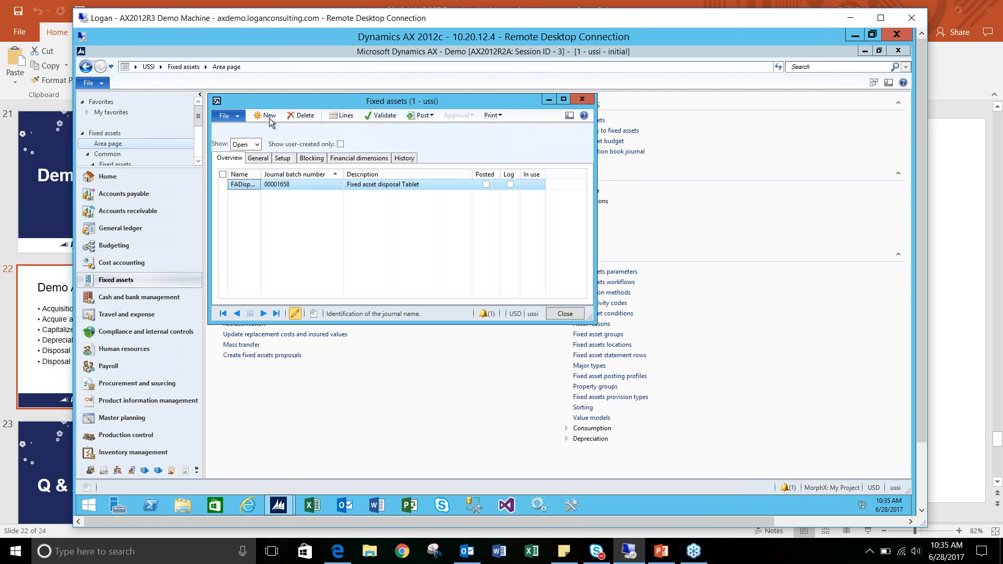
pyautogui.click(268, 116)
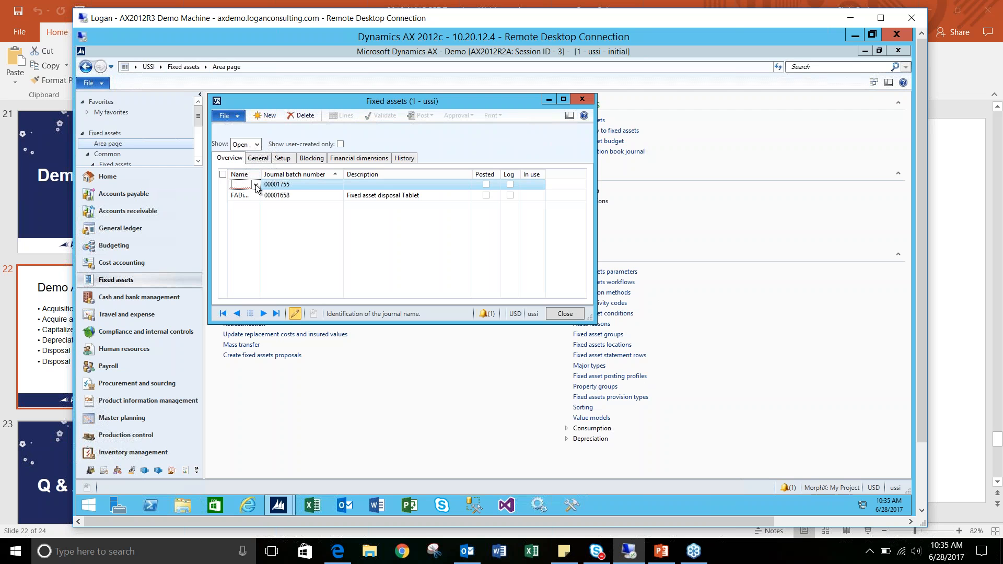
pyautogui.click(256, 185)
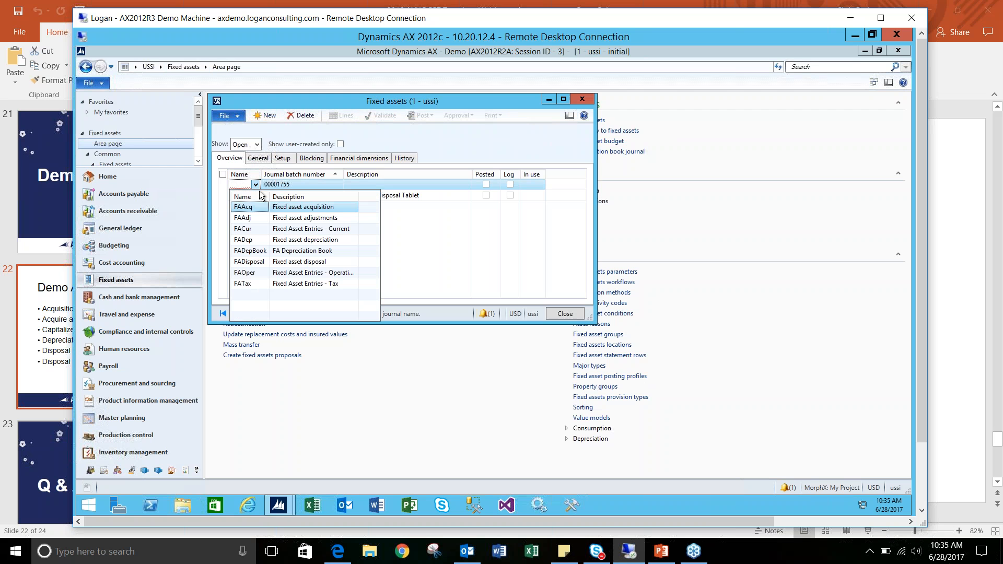
pyautogui.click(286, 209)
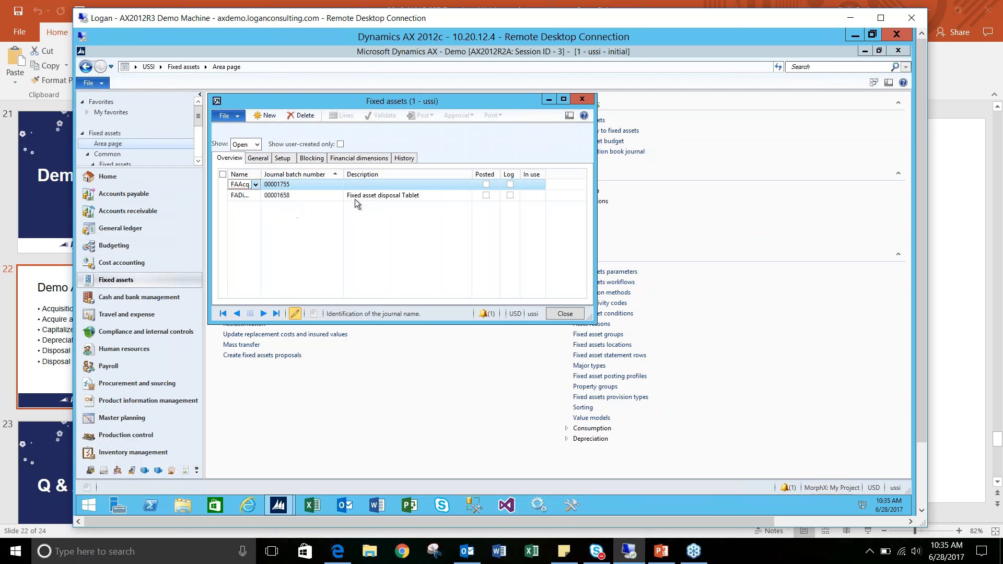
pyautogui.click(427, 185)
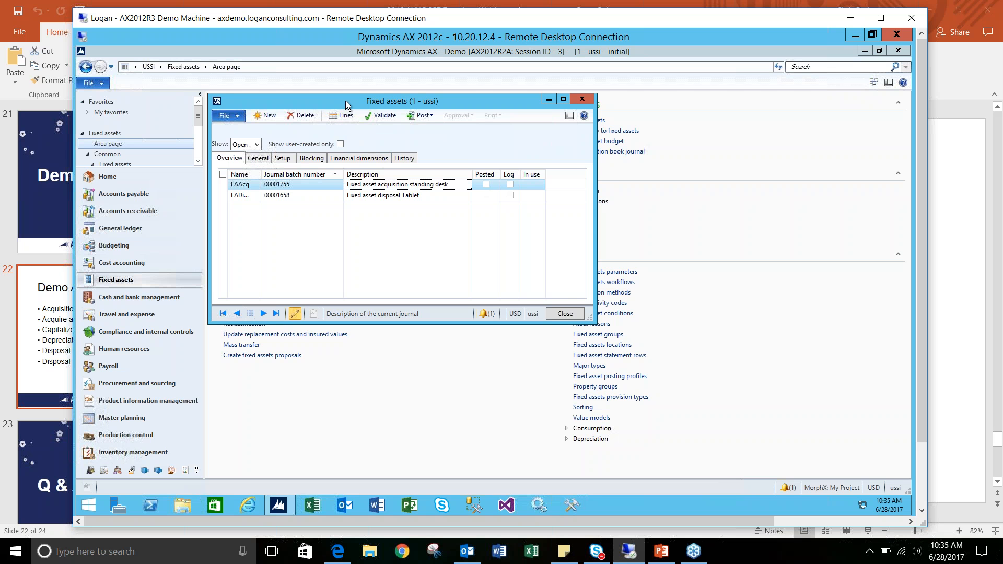
pyautogui.moveTo(349, 103); pyautogui.dragTo(329, 137)
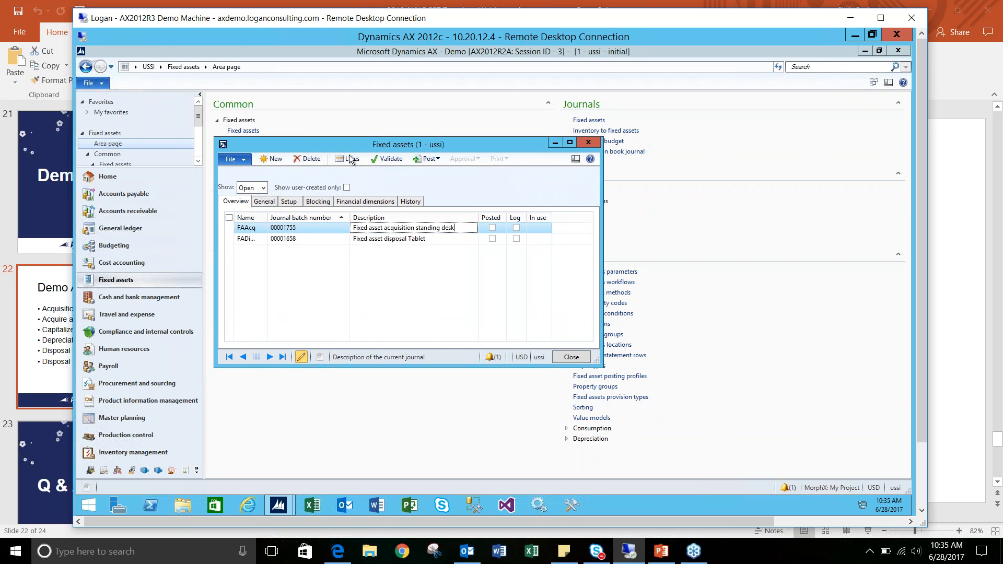
# - Generate the journal's lines with an acquisition proposal limited to the fixed asset group FNFX
pyautogui.click(350, 157)
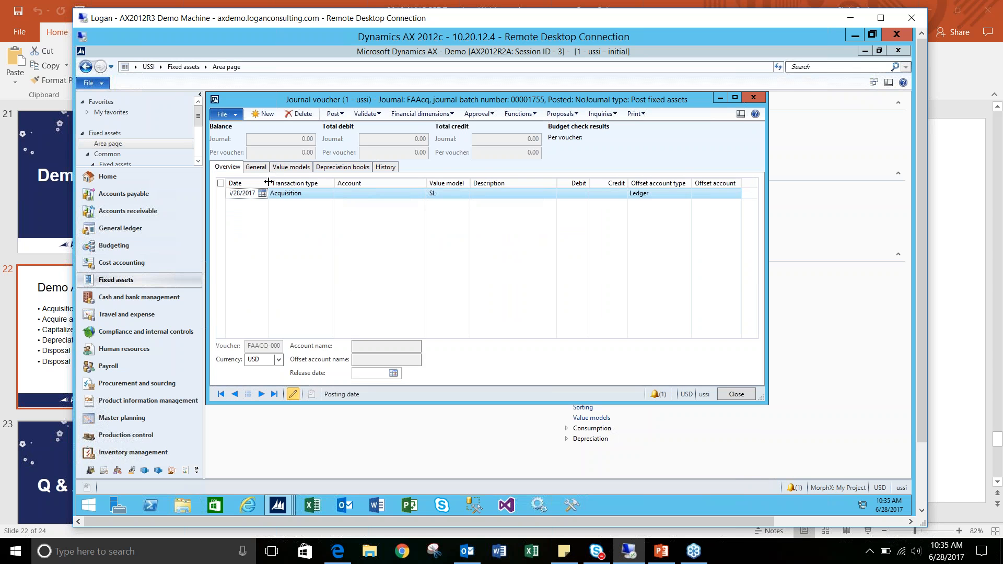
pyautogui.moveTo(270, 183); pyautogui.dragTo(284, 183)
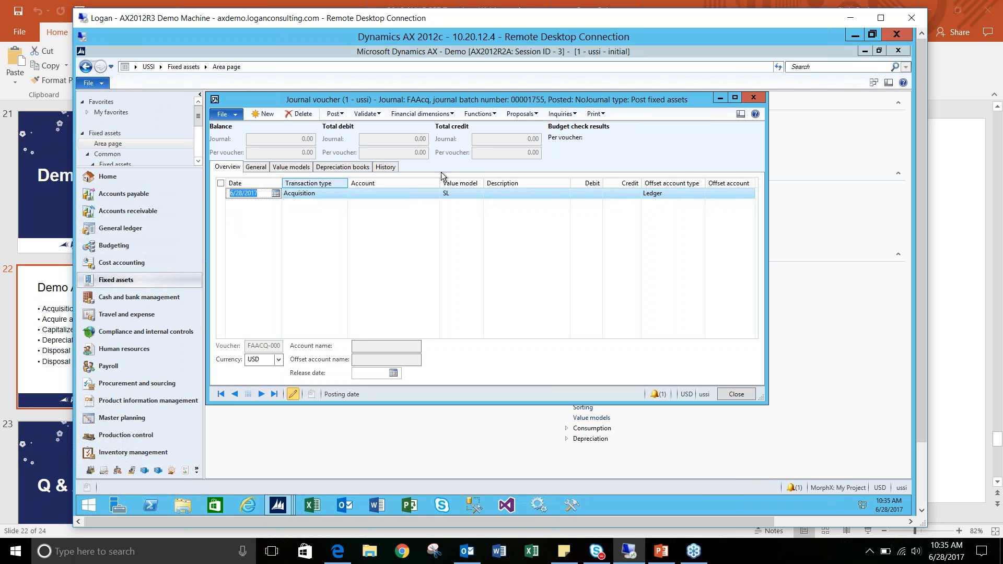
pyautogui.click(531, 114)
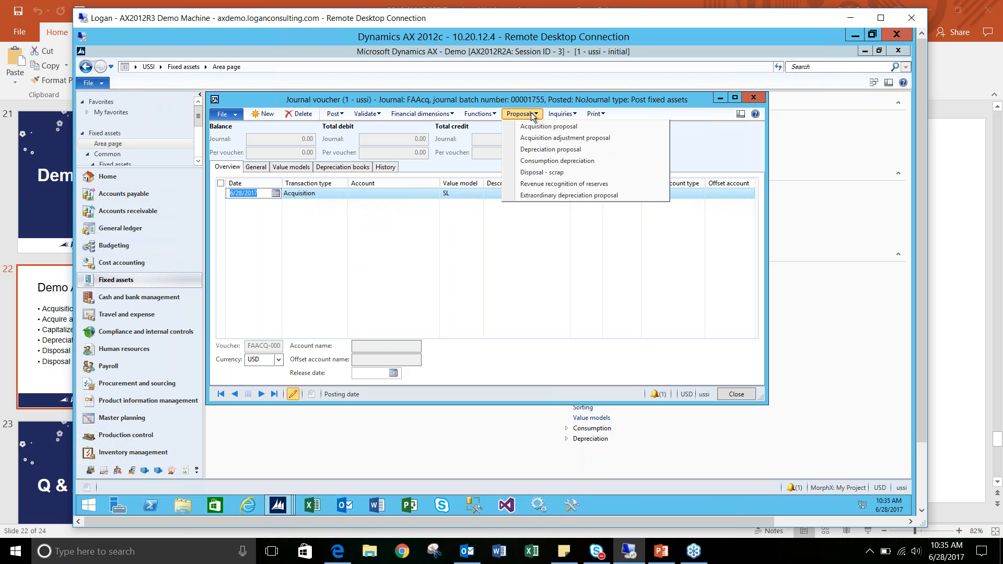
pyautogui.click(539, 127)
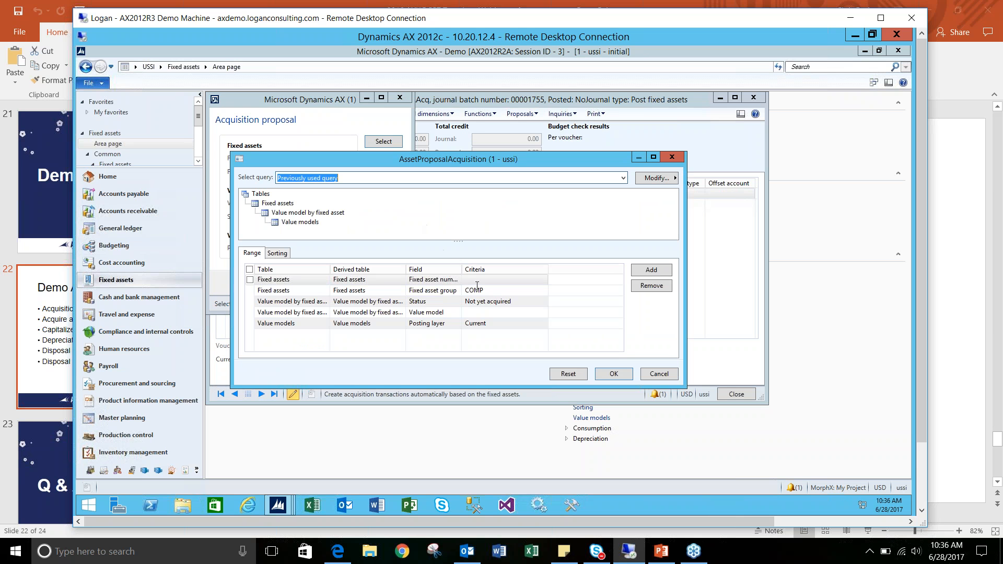
pyautogui.click(477, 287)
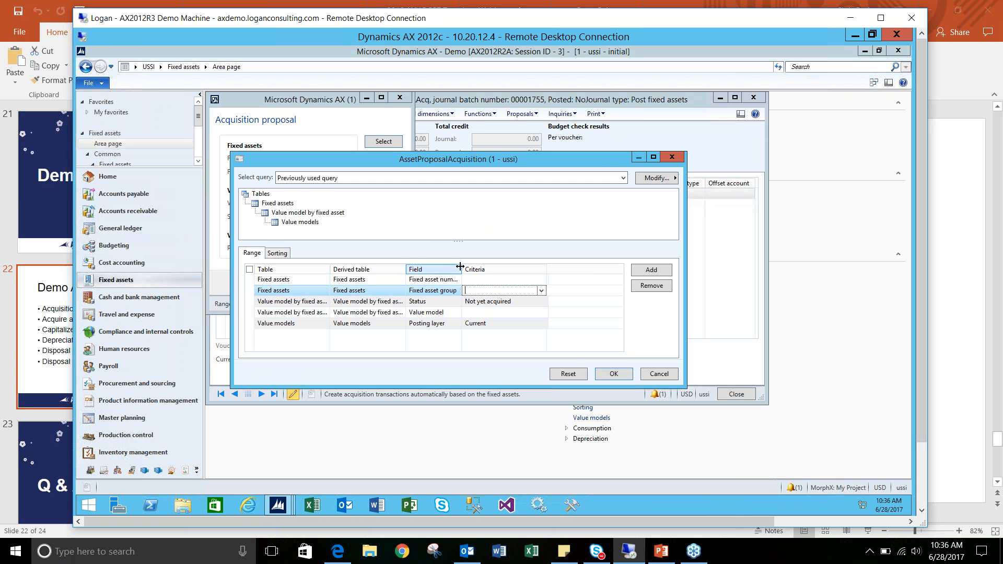
pyautogui.moveTo(464, 267); pyautogui.dragTo(478, 267)
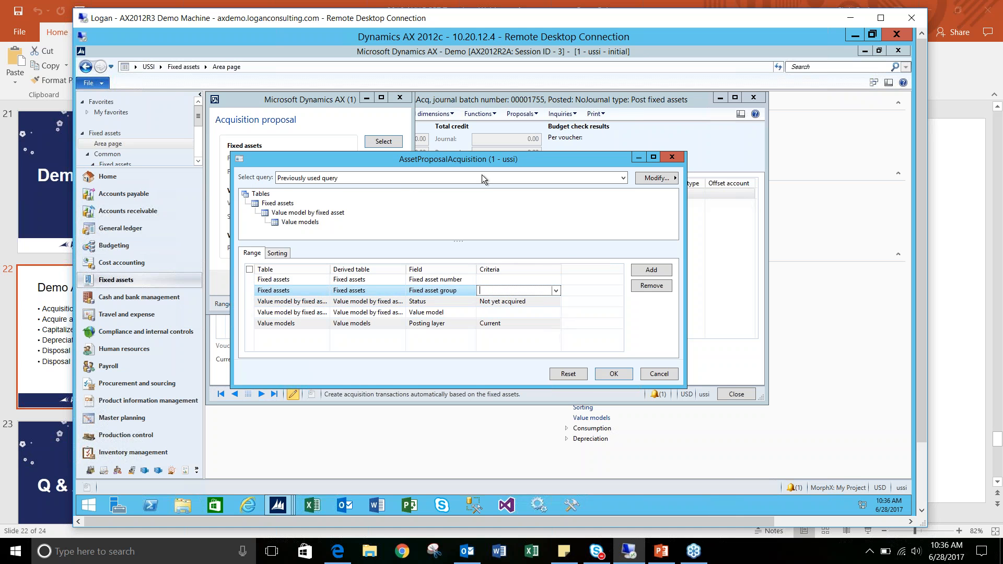
pyautogui.click(556, 291)
pyautogui.click(507, 333)
pyautogui.click(612, 373)
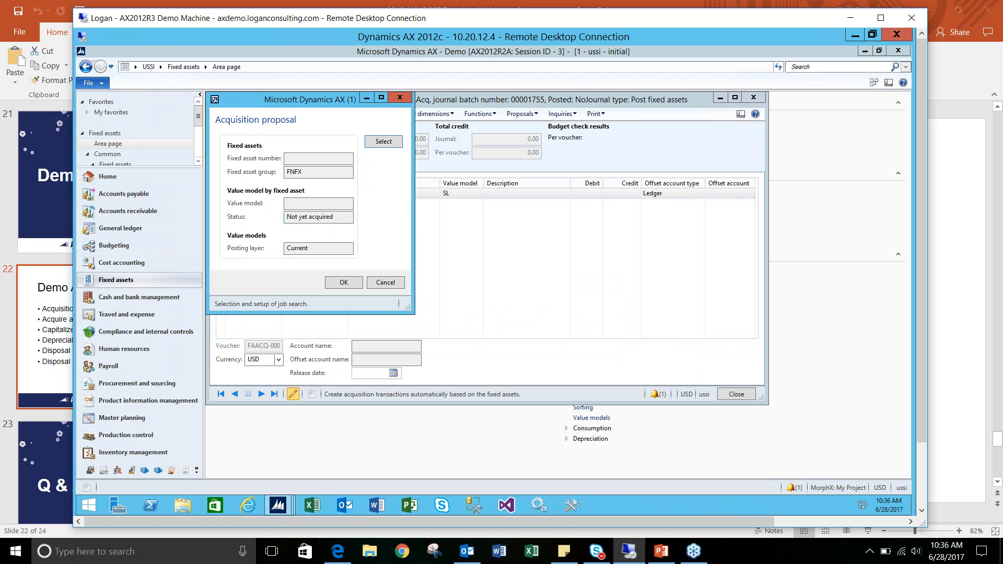
pyautogui.click(344, 283)
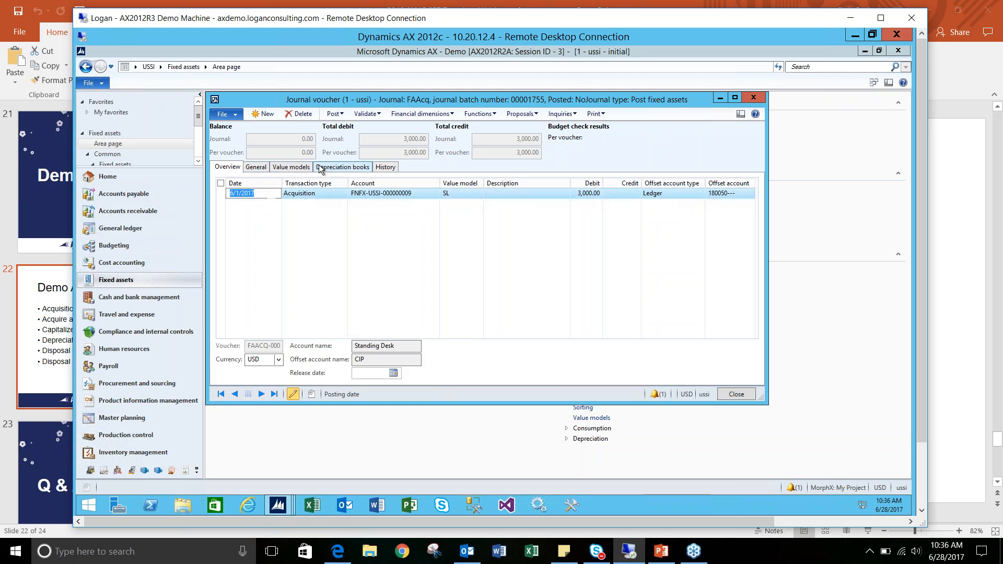
# - Review the depreciation book details of the Standing Desk acquisition line and return to the line overview
pyautogui.click(330, 169)
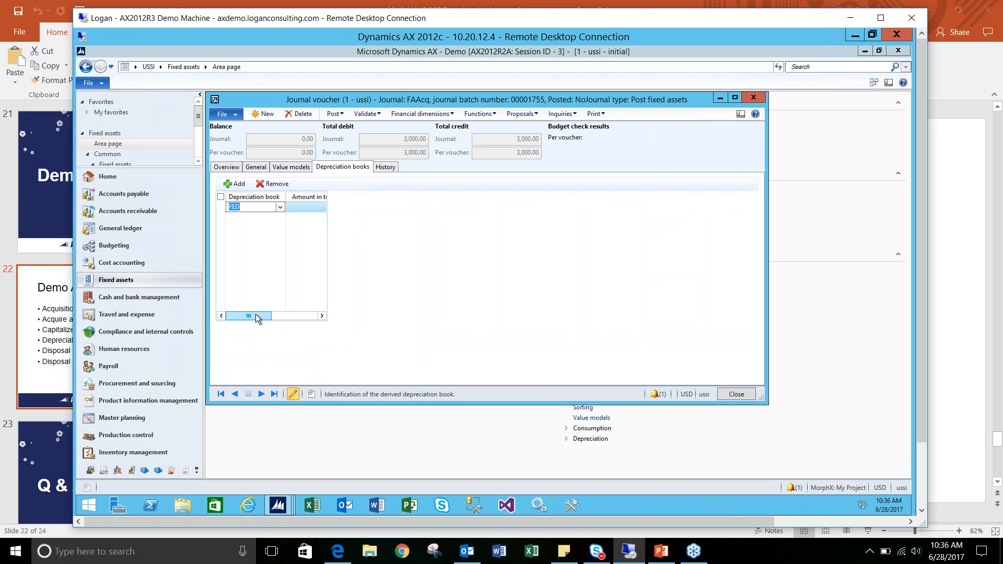
pyautogui.moveTo(268, 314)
pyautogui.mouseDown()
pyautogui.moveTo(281, 315)
pyautogui.moveTo(253, 314)
pyautogui.mouseUp()
pyautogui.moveTo(256, 313)
pyautogui.mouseDown()
pyautogui.moveTo(300, 316)
pyautogui.moveTo(267, 307)
pyautogui.mouseUp()
pyautogui.click(228, 167)
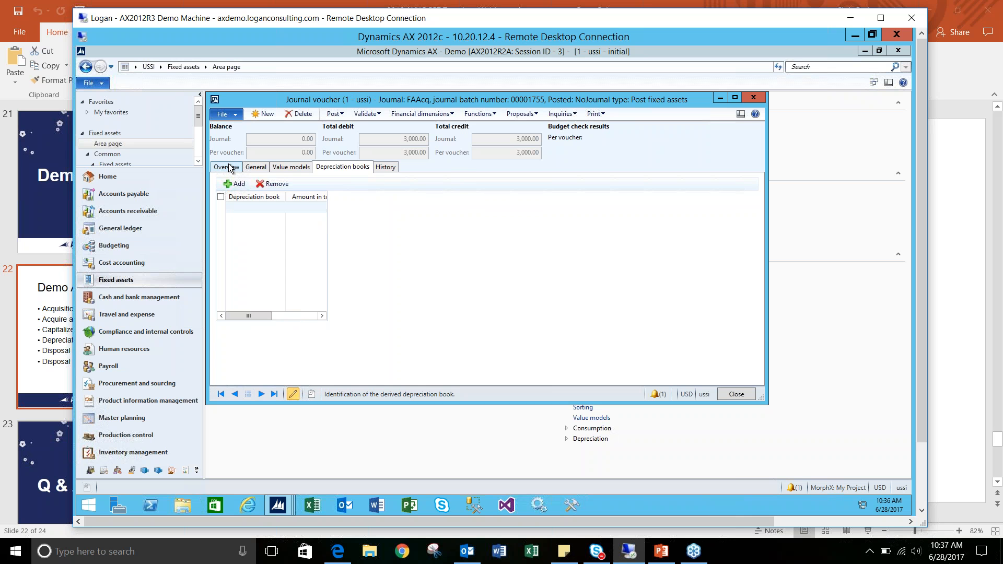
# - Post the Standing Desk acquisition journal and close its voucher lines
pyautogui.click(335, 114)
pyautogui.click(346, 126)
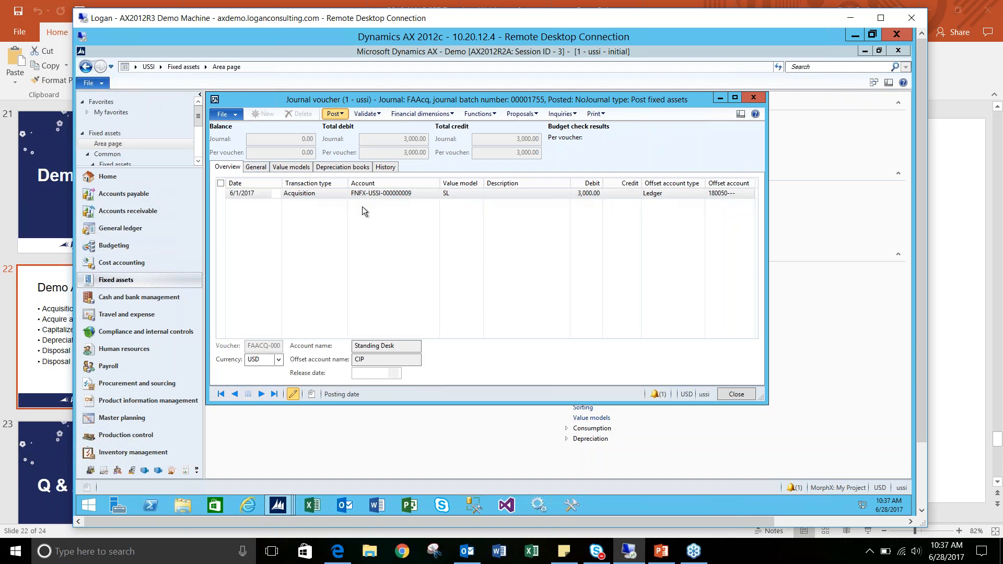
pyautogui.click(362, 305)
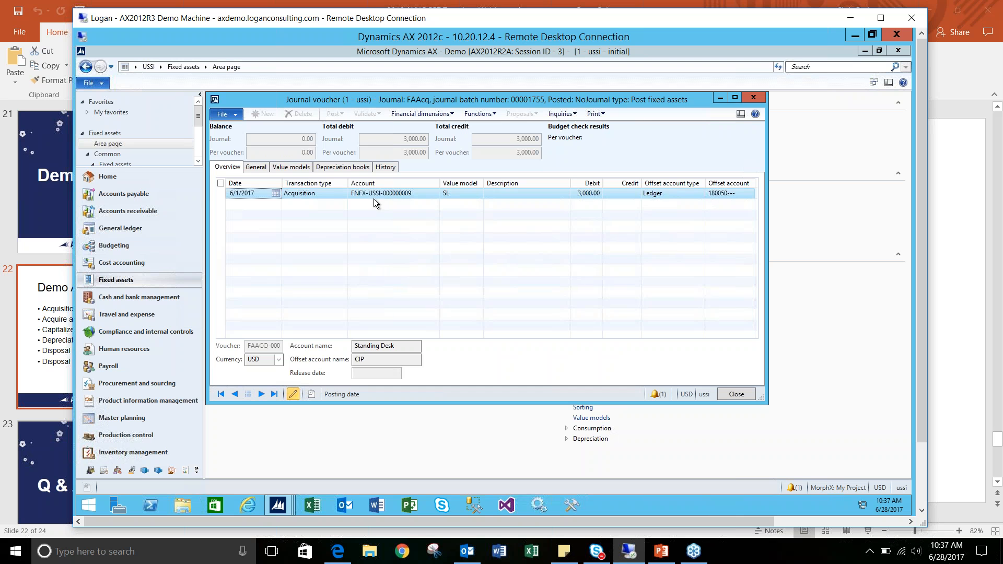
pyautogui.click(758, 104)
pyautogui.click(755, 100)
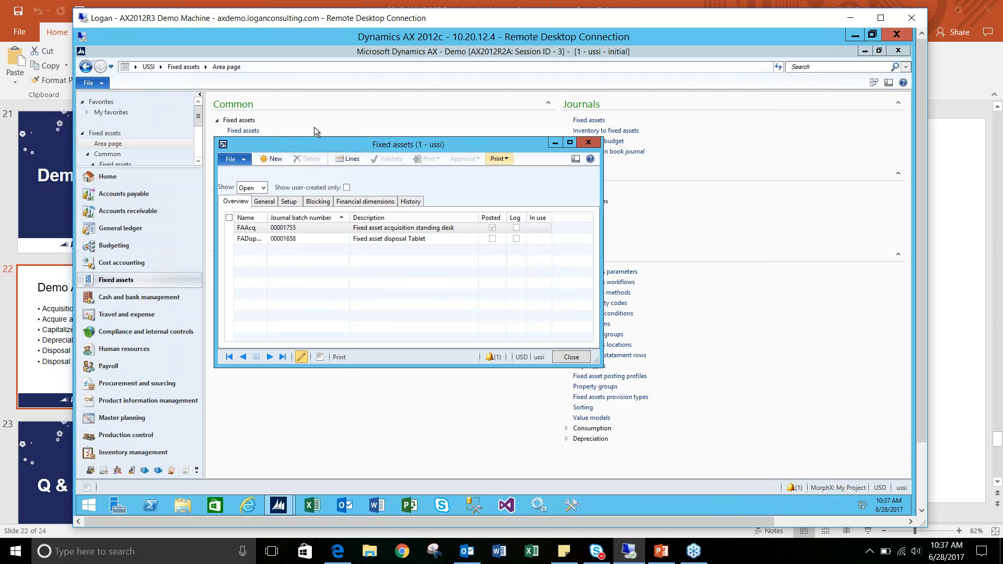
# - Check the Standing Desk's net book values in the list of all fixed assets
pyautogui.click(245, 131)
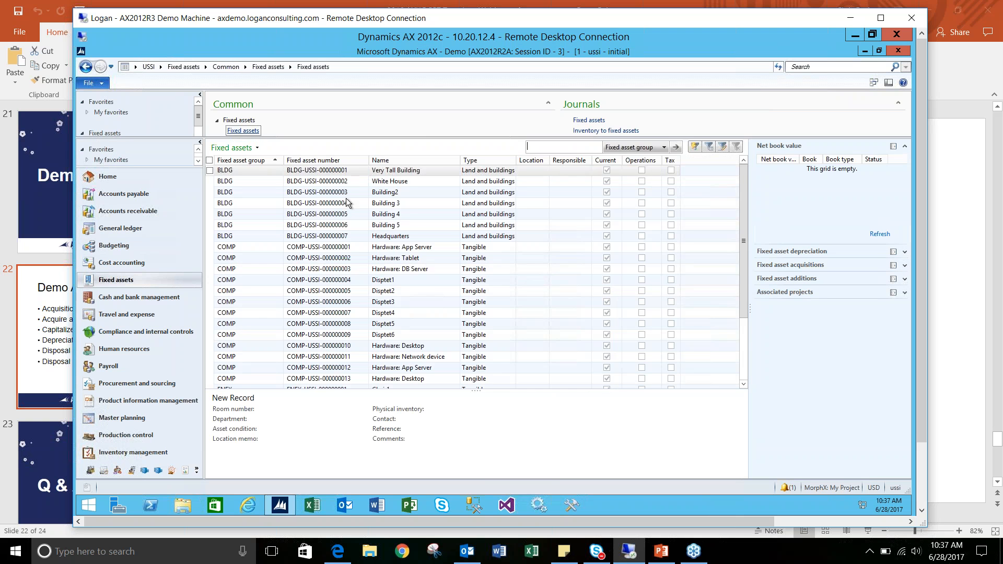
pyautogui.scroll(-4, 365, 266)
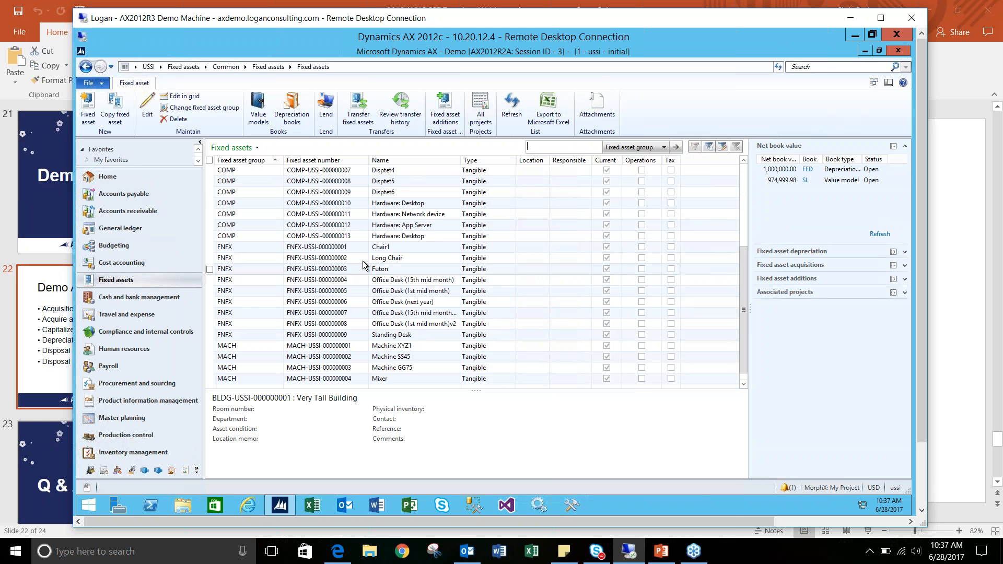
pyautogui.click(384, 337)
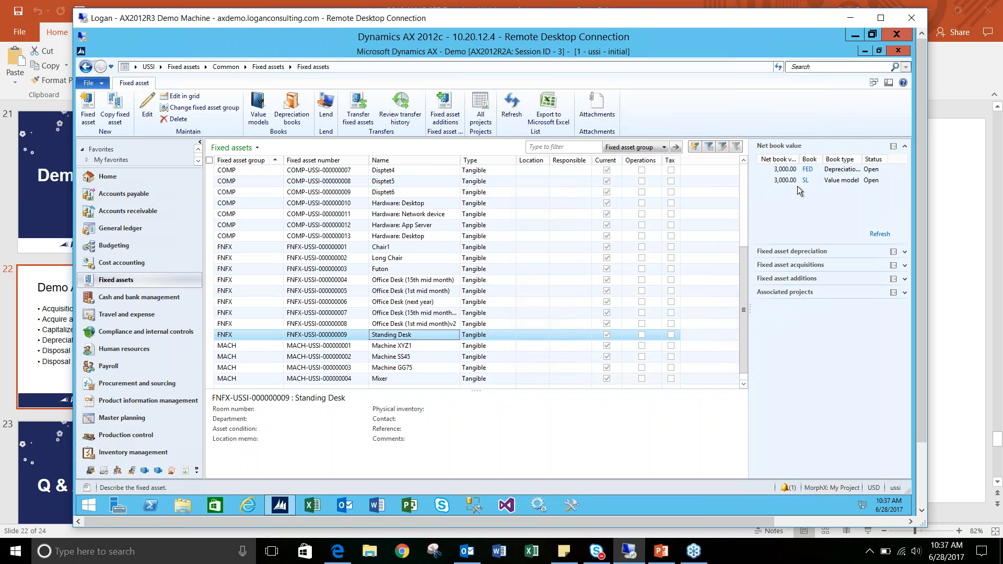
# - Open the last Exconomics Part Supply purchase order, with Open order status, from all purchase orders in Accounts payable
pyautogui.click(183, 67)
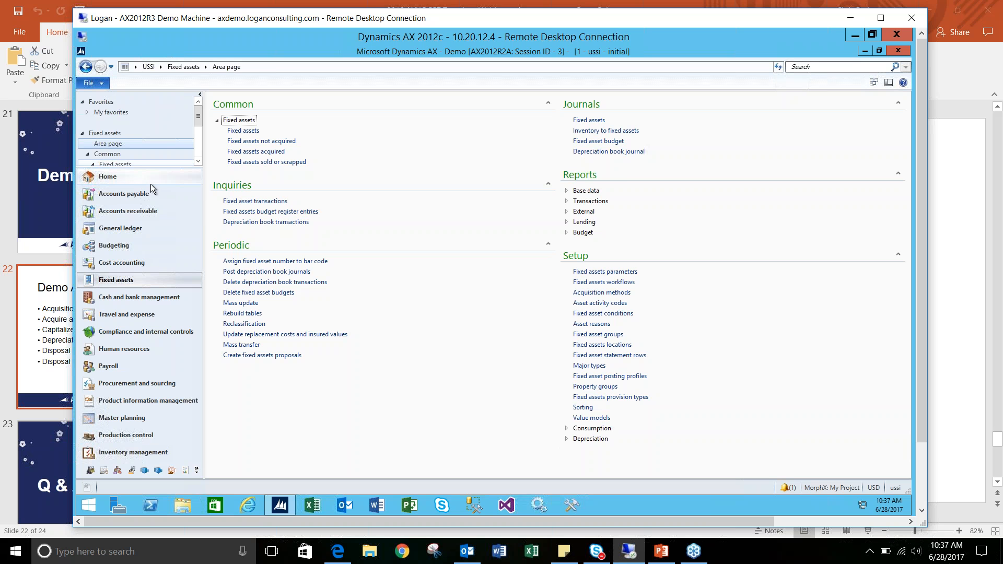
pyautogui.click(142, 199)
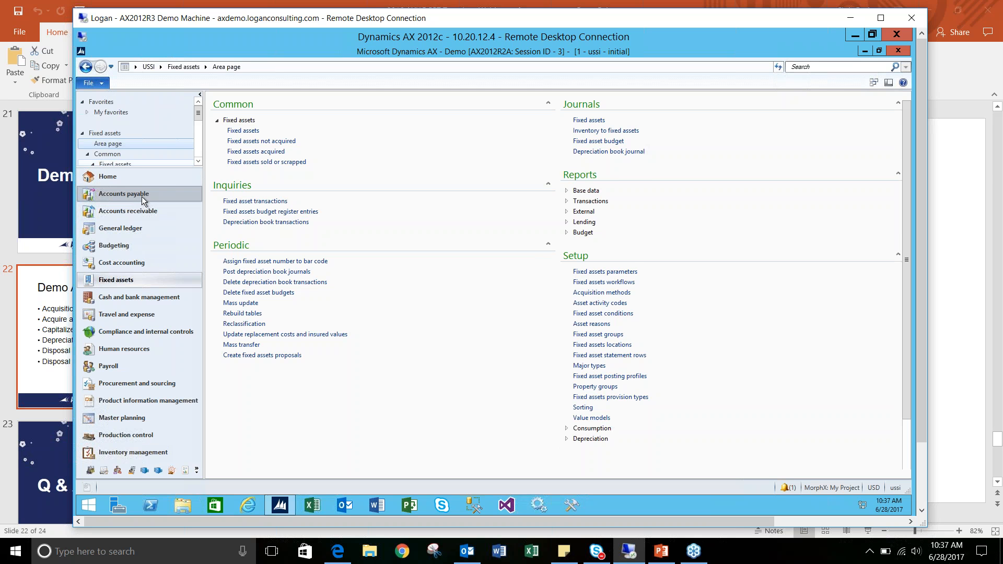
pyautogui.click(258, 141)
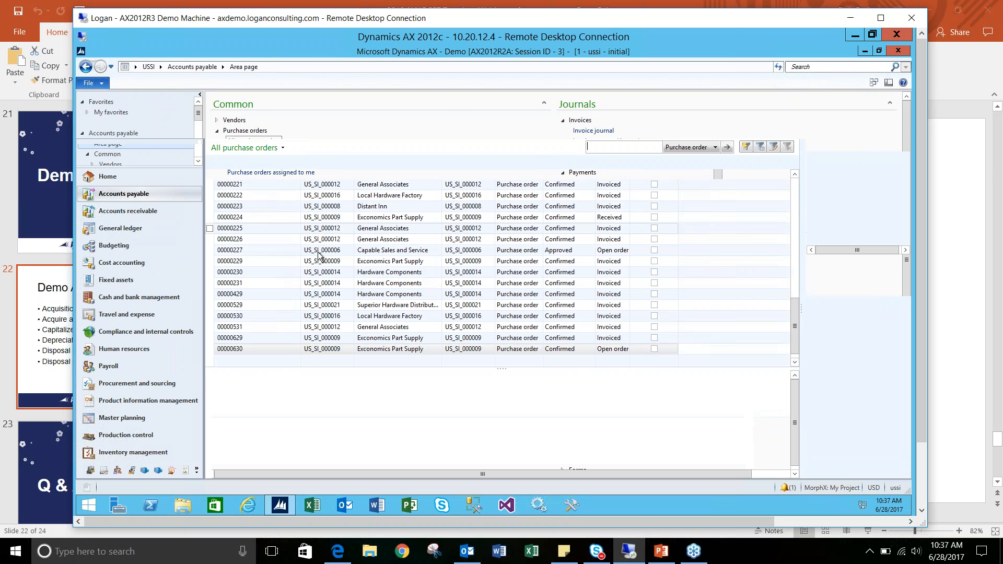
pyautogui.click(327, 349)
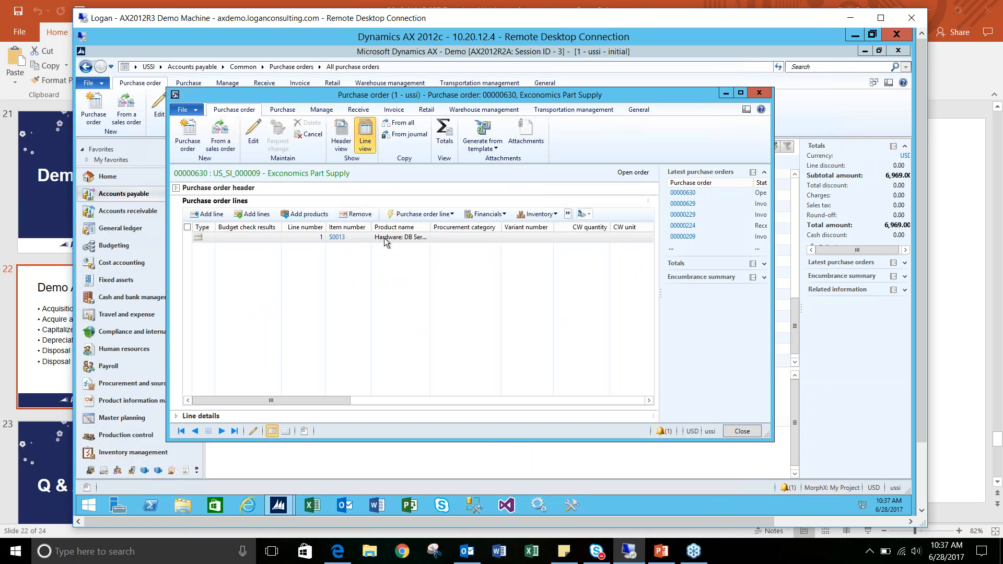
# - Examine the purchase order line for Hardware: DB Server and its fixed asset details
pyautogui.moveTo(430, 228); pyautogui.dragTo(444, 228)
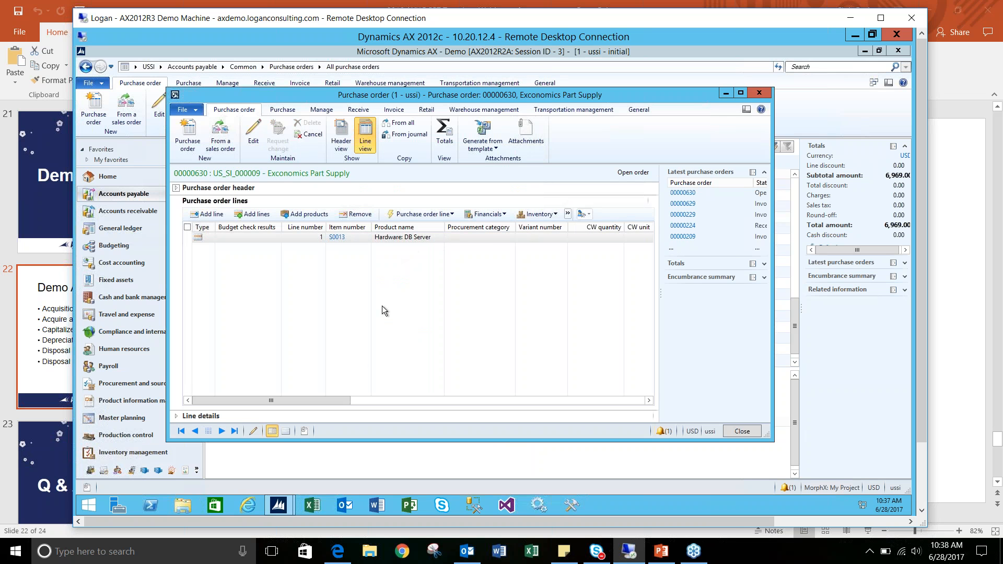
pyautogui.moveTo(331, 400); pyautogui.dragTo(307, 376)
pyautogui.click(200, 416)
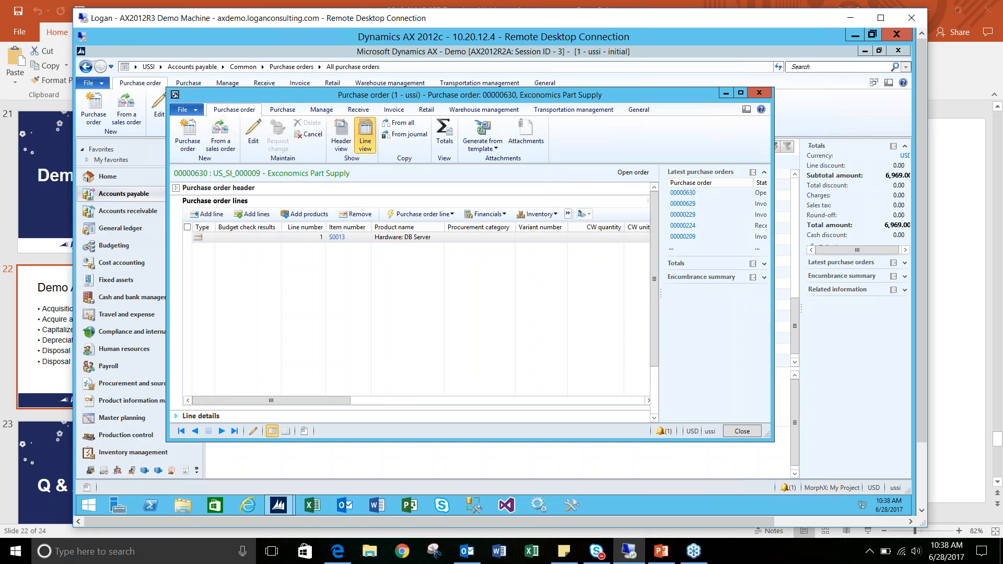
pyautogui.click(611, 405)
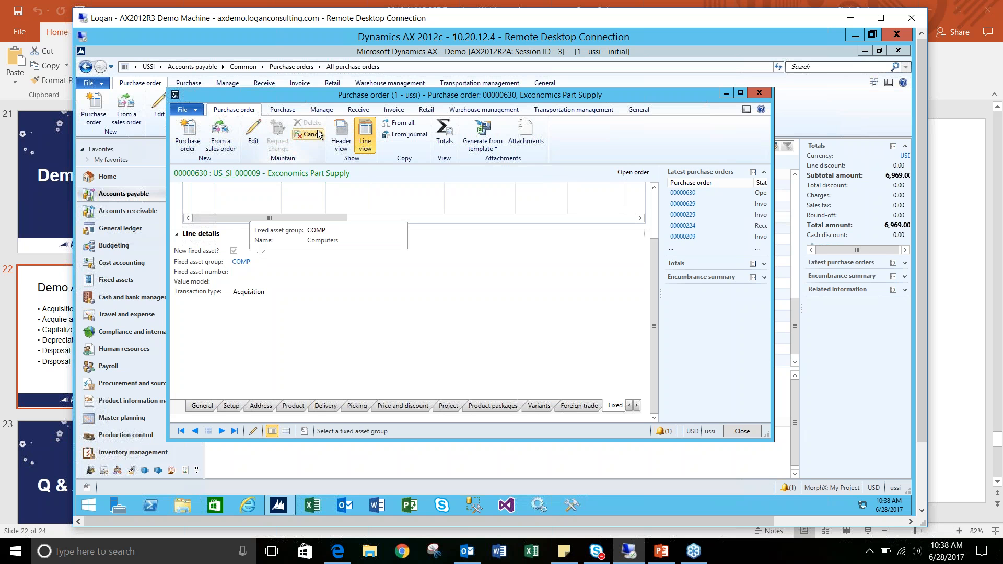
# - Post a product receipt for the purchase order's ordered quantity with the receipt number rec1
pyautogui.click(356, 110)
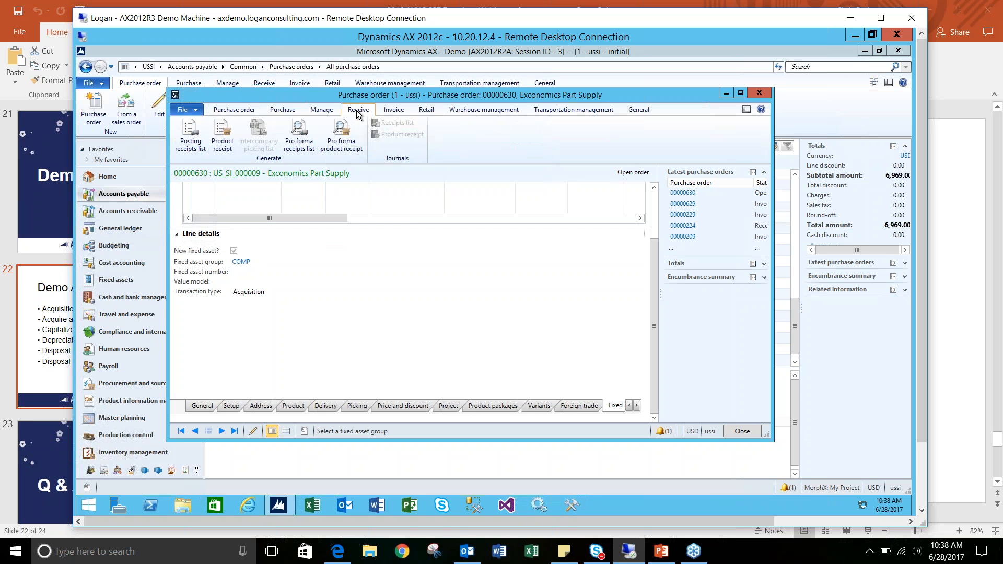
pyautogui.click(227, 147)
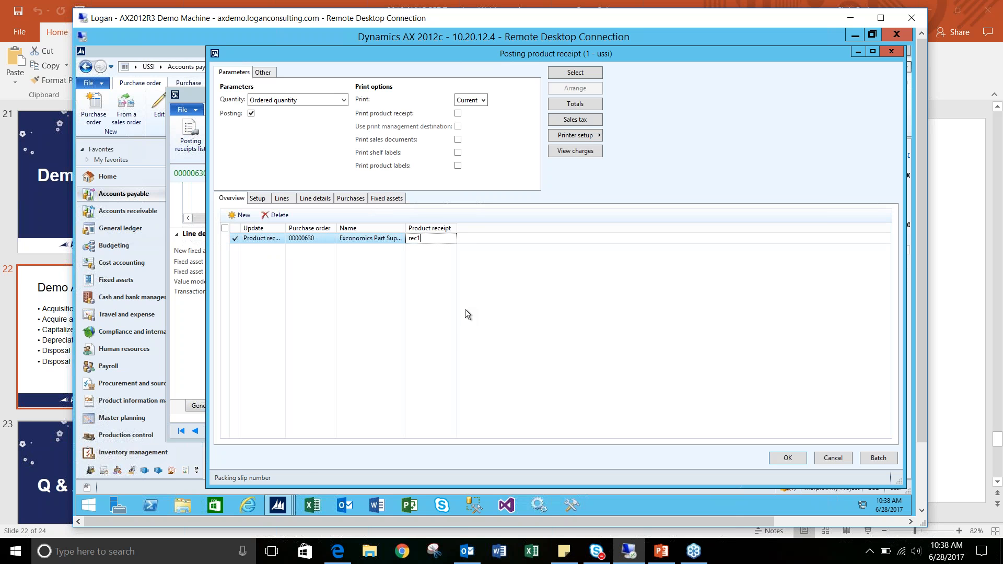
pyautogui.click(778, 458)
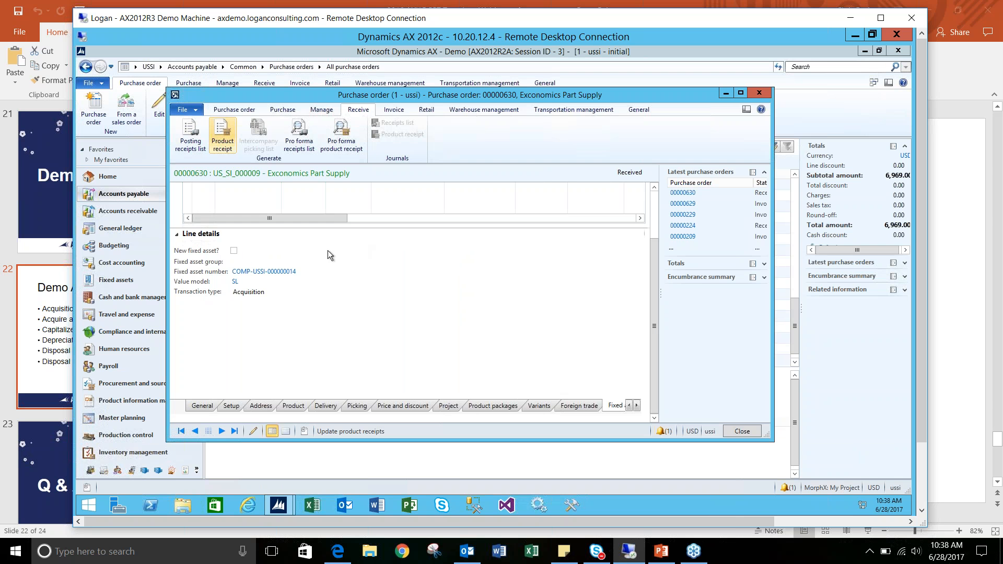
# - Check the net book values and status of the Hardware: DB Server fixed asset linked to the purchase order line
pyautogui.moveTo(255, 272)
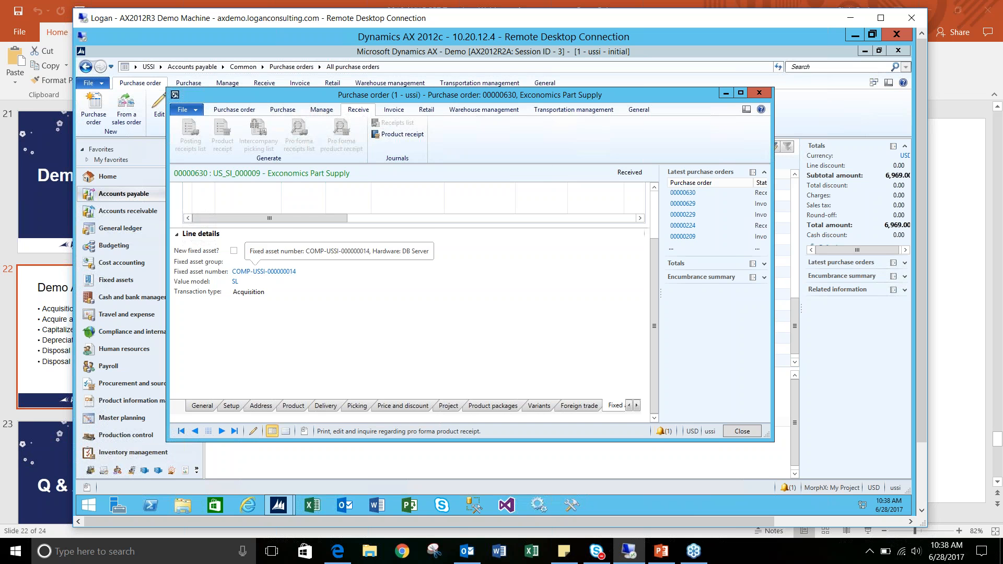
pyautogui.click(292, 272)
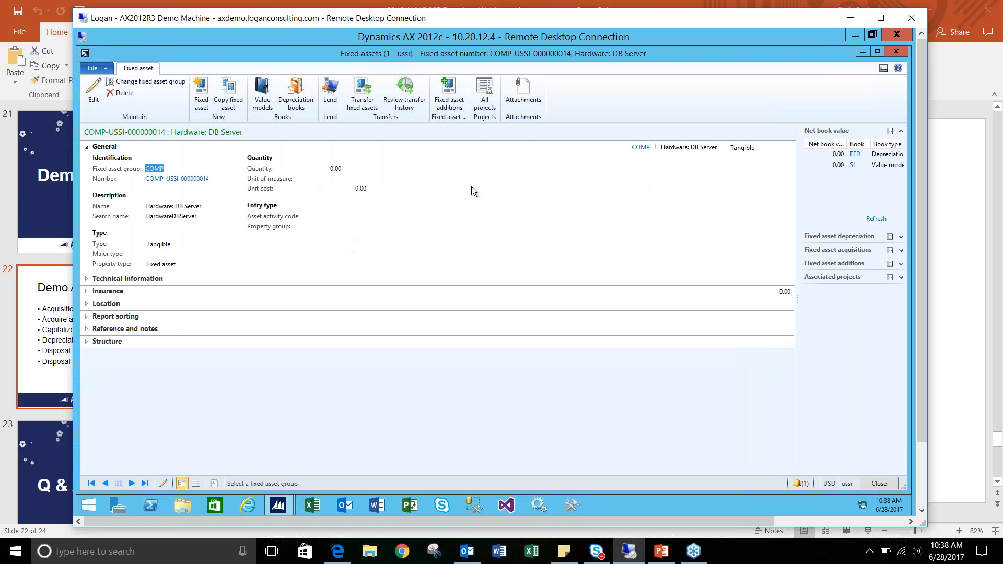
pyautogui.moveTo(798, 162); pyautogui.dragTo(678, 176)
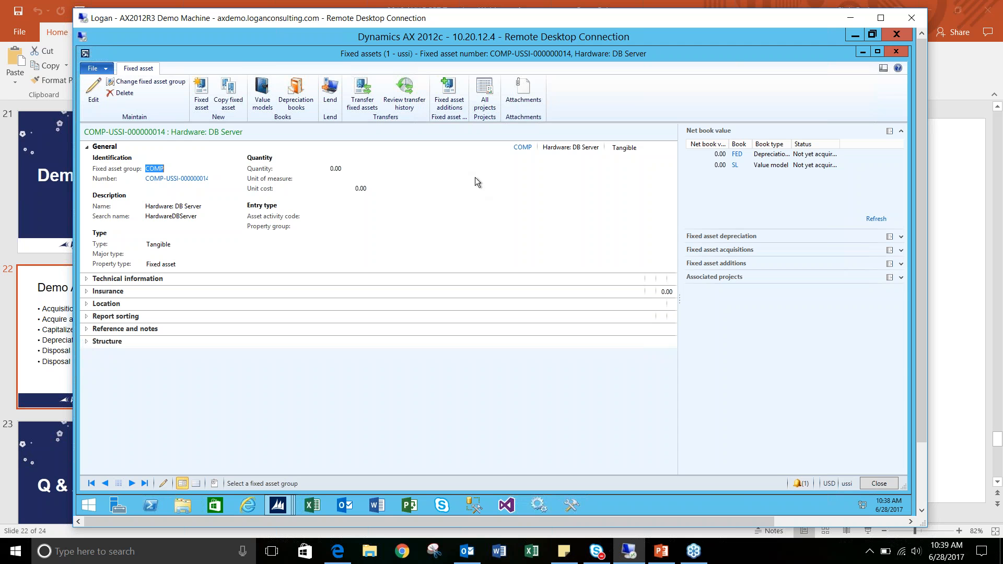
pyautogui.click(902, 53)
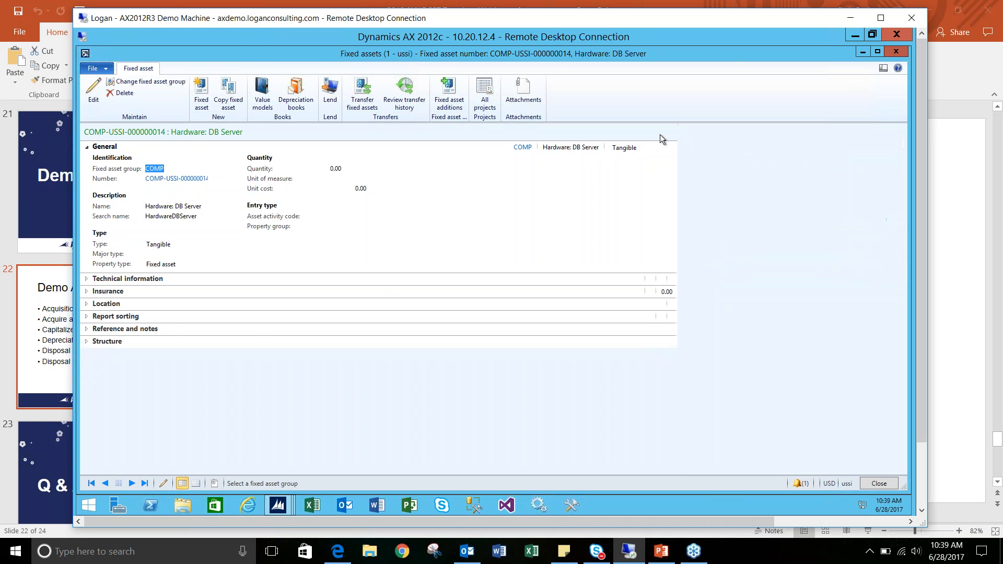
# - Post a vendor invoice numbered invtest1 for the received Exconomics Part Supply purchase order
pyautogui.click(393, 111)
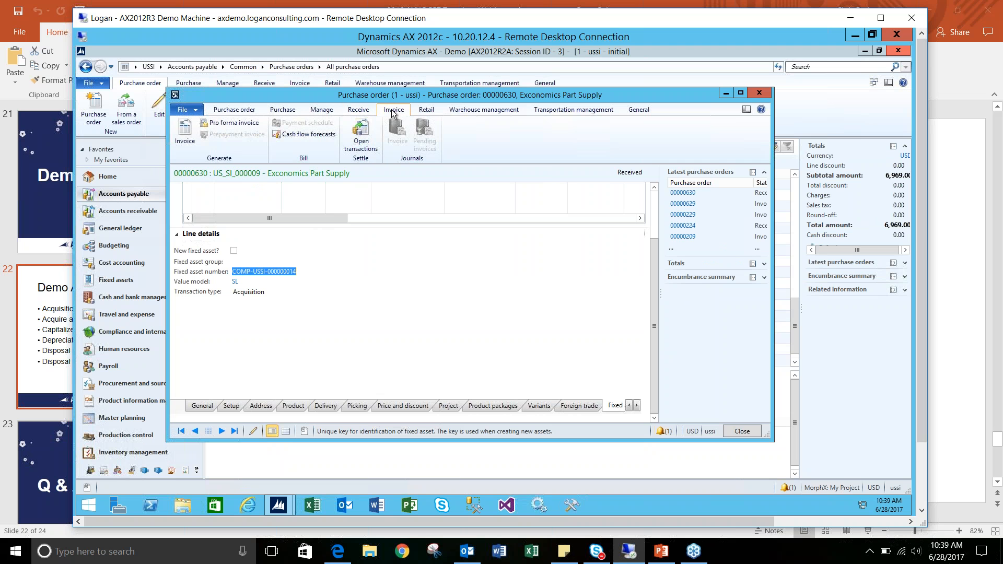
pyautogui.click(185, 135)
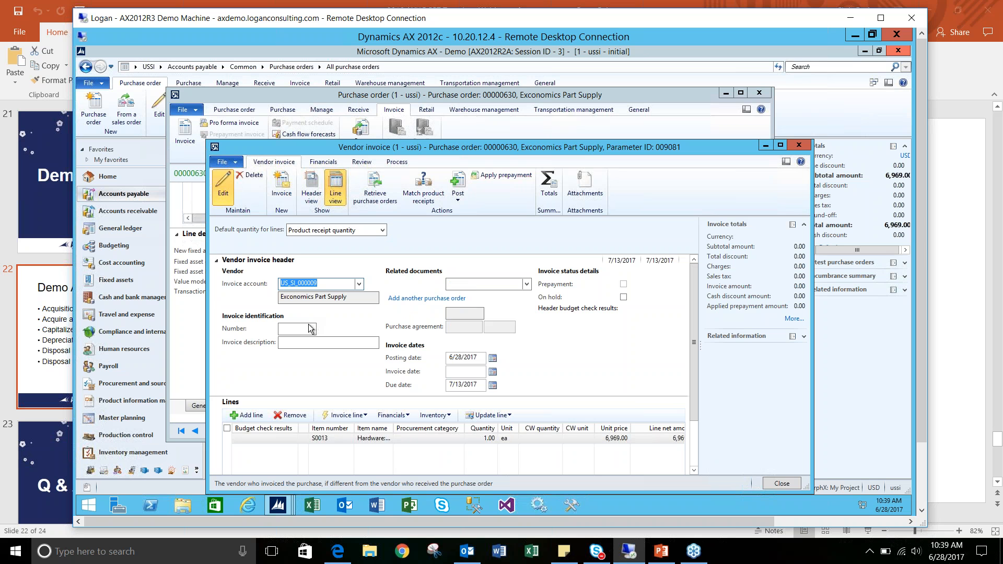
pyautogui.click(309, 328)
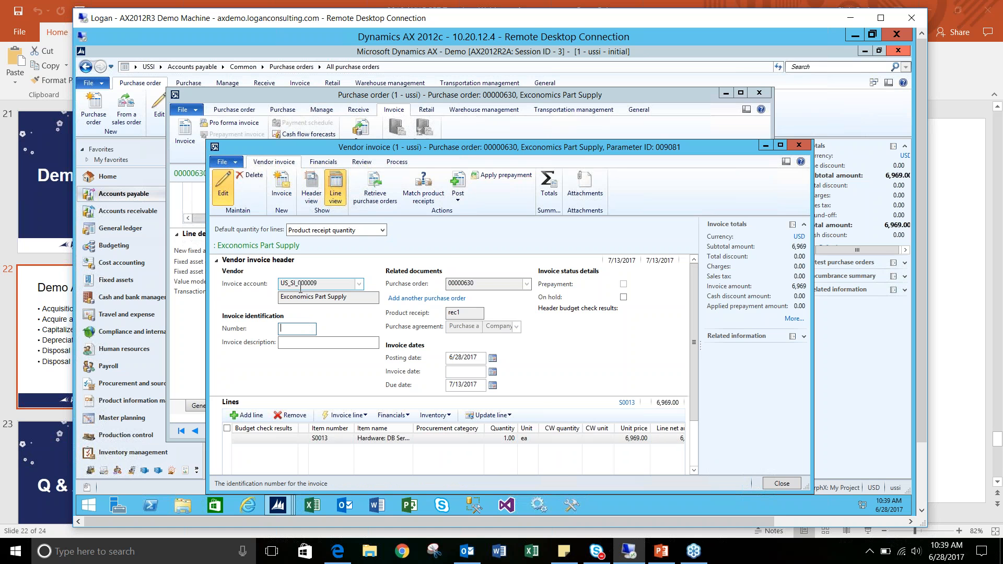
pyautogui.write('invtest1')
pyautogui.press('Tab')
pyautogui.click(458, 195)
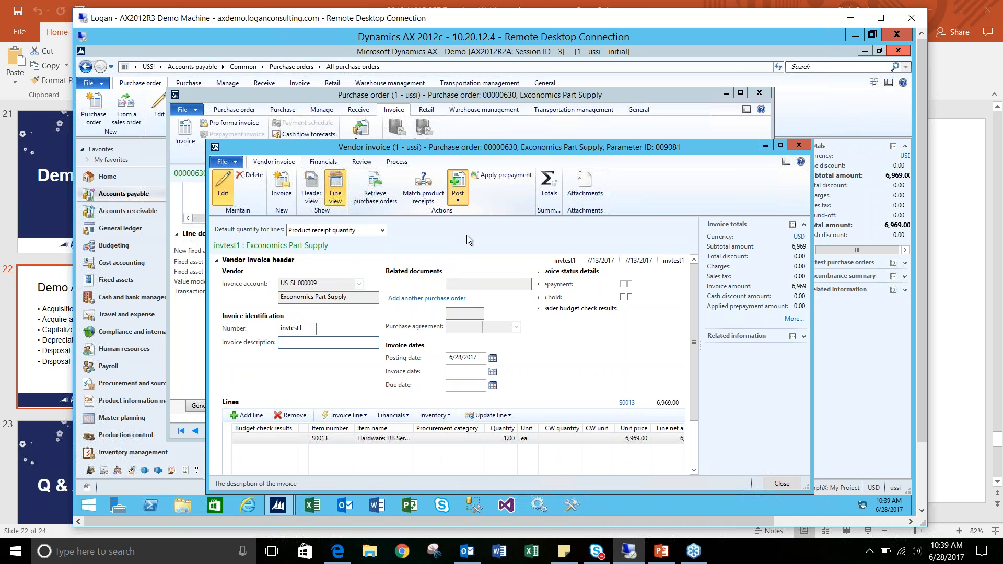
pyautogui.click(491, 257)
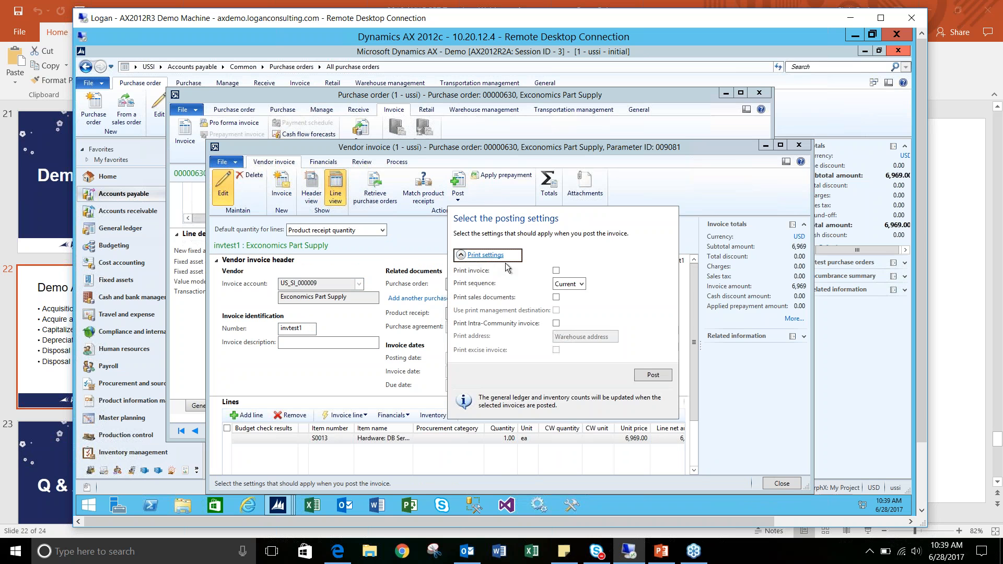
pyautogui.click(655, 377)
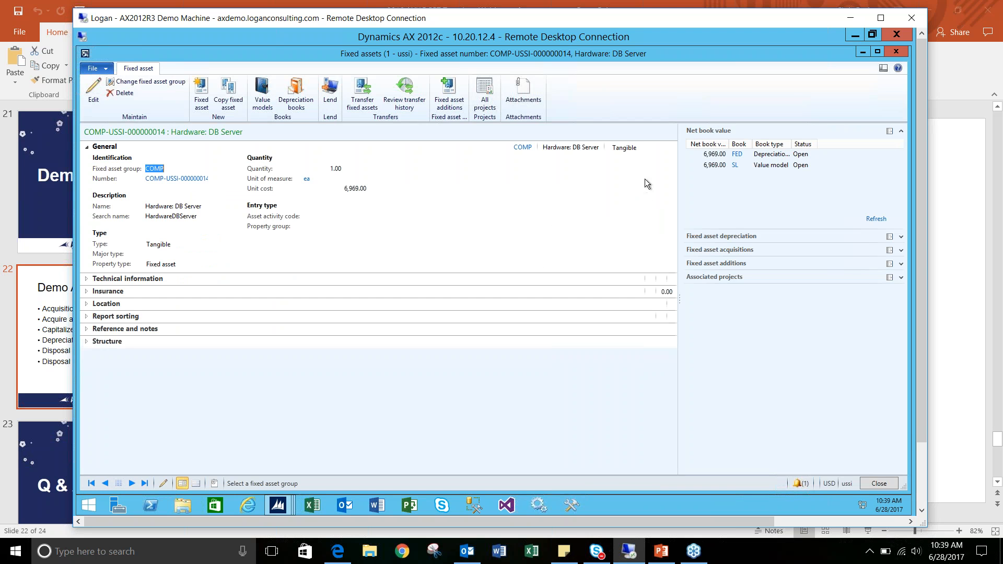
# - Examine the acquisition and depreciation details of the DB Server's SL value model, and close the asset and purchase order
pyautogui.click(262, 96)
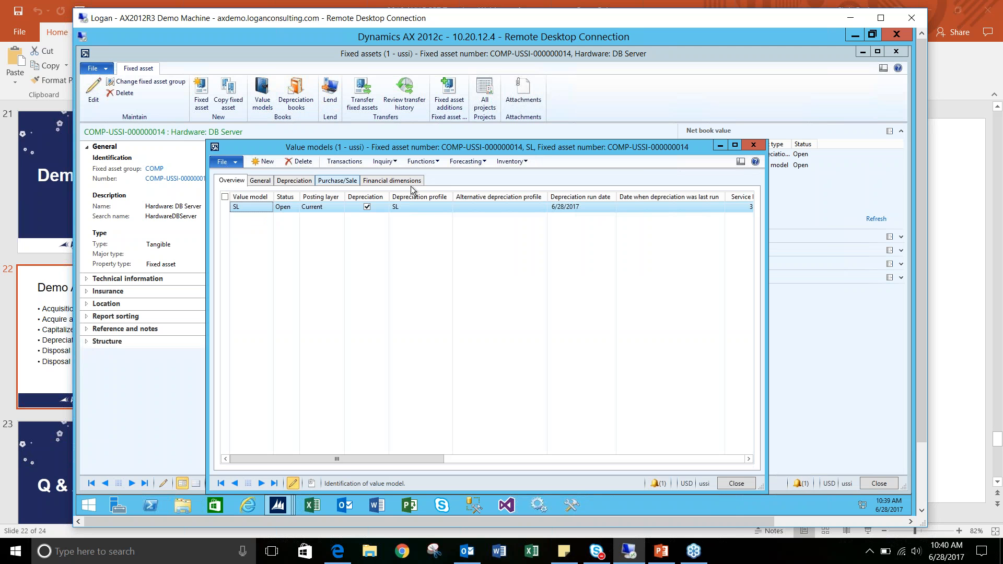
pyautogui.click(259, 181)
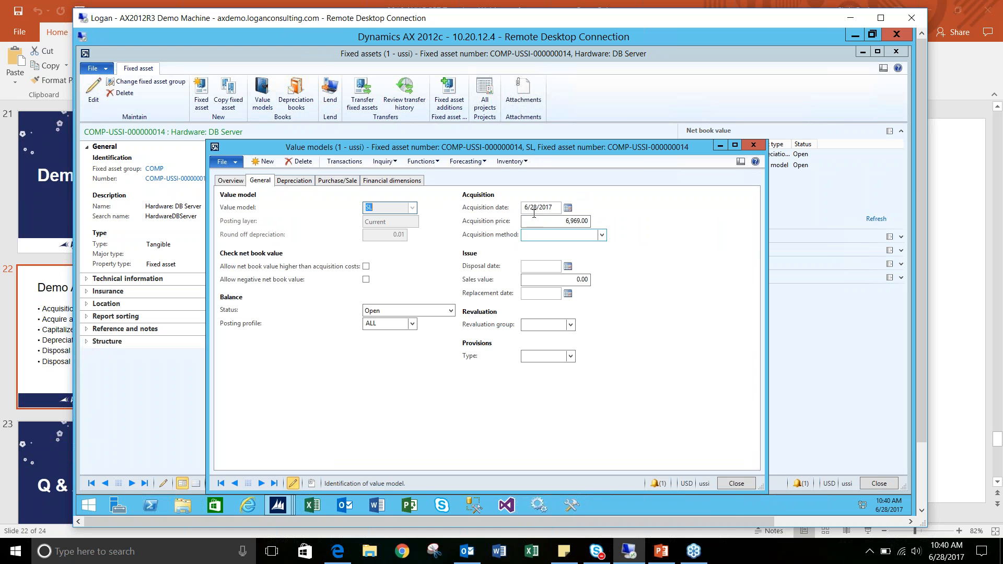
pyautogui.click(300, 181)
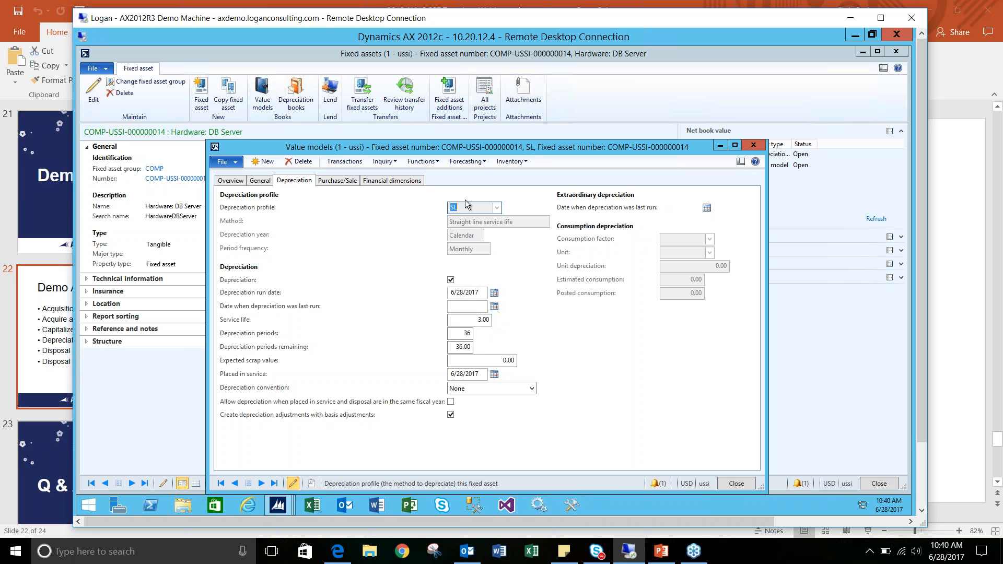
pyautogui.click(753, 145)
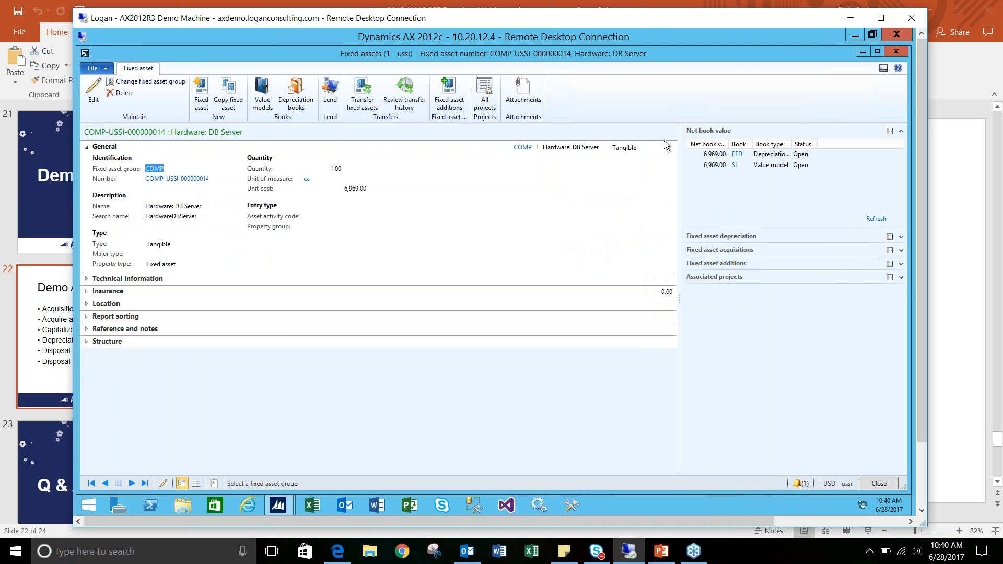
pyautogui.click(903, 53)
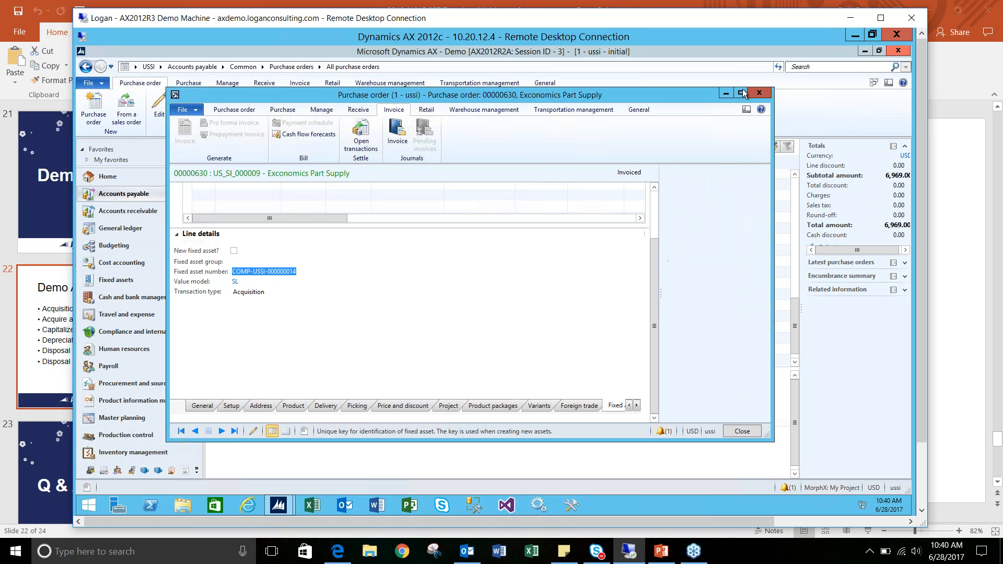
pyautogui.press('Escape')
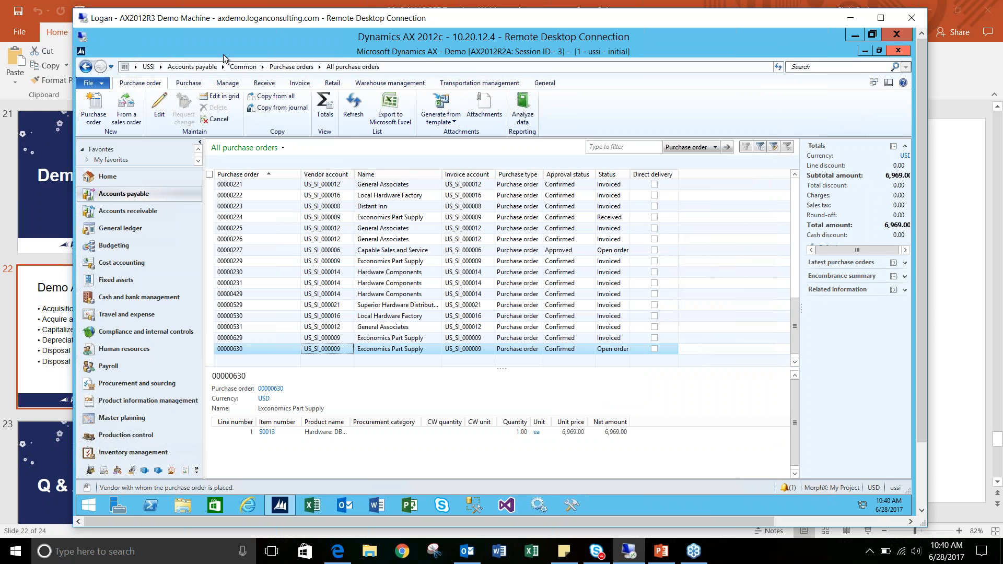
# - Open the lines of the posted Accounts payable invoice journal with the highest batch number, sorting the posted journals in descending order
pyautogui.click(199, 65)
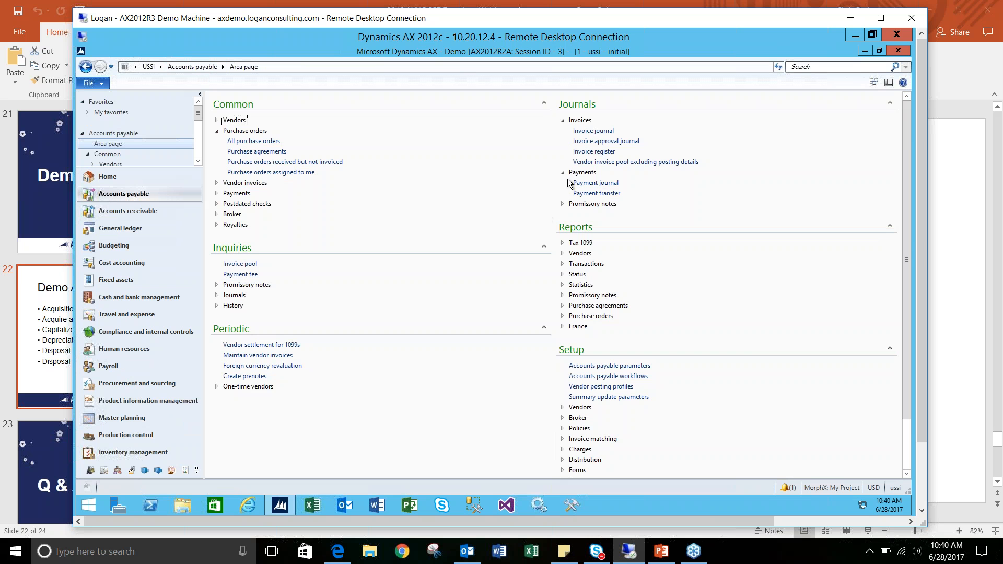
pyautogui.click(610, 134)
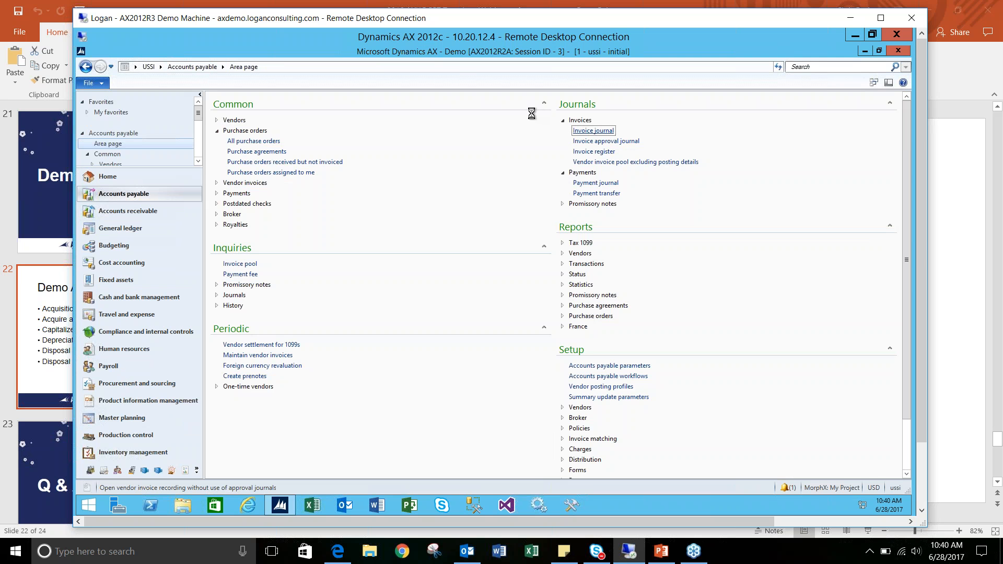
pyautogui.click(263, 188)
pyautogui.click(264, 220)
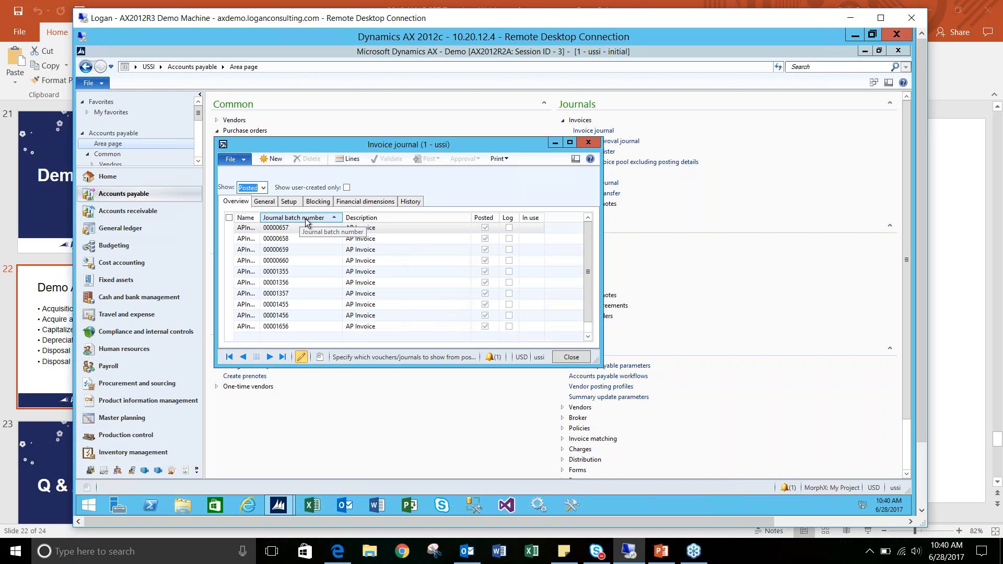
pyautogui.click(328, 217)
pyautogui.click(311, 227)
pyautogui.click(347, 158)
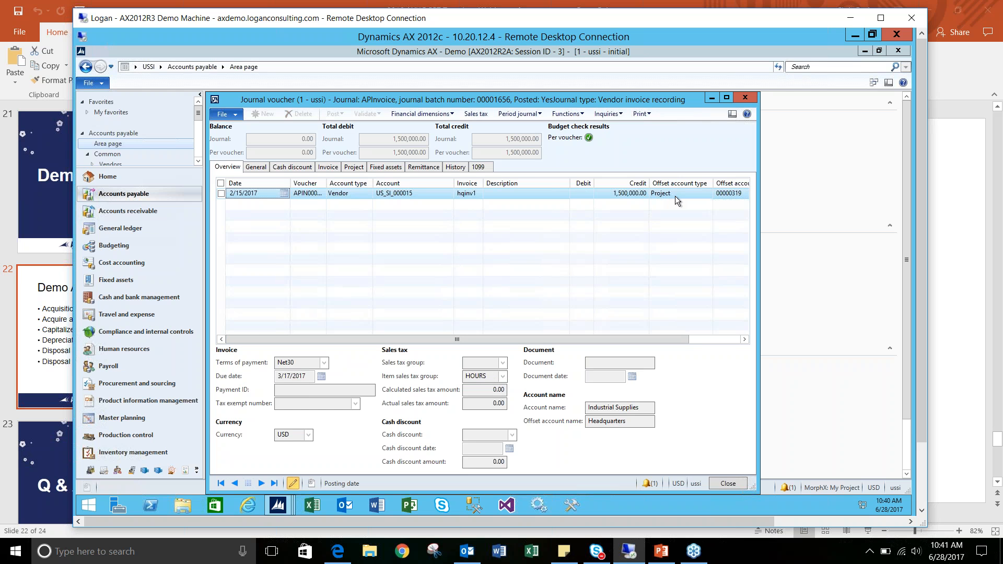
# - Examine the voucher's project offset account and category details, and close the invoice journal
pyautogui.moveTo(659, 336); pyautogui.dragTo(494, 224)
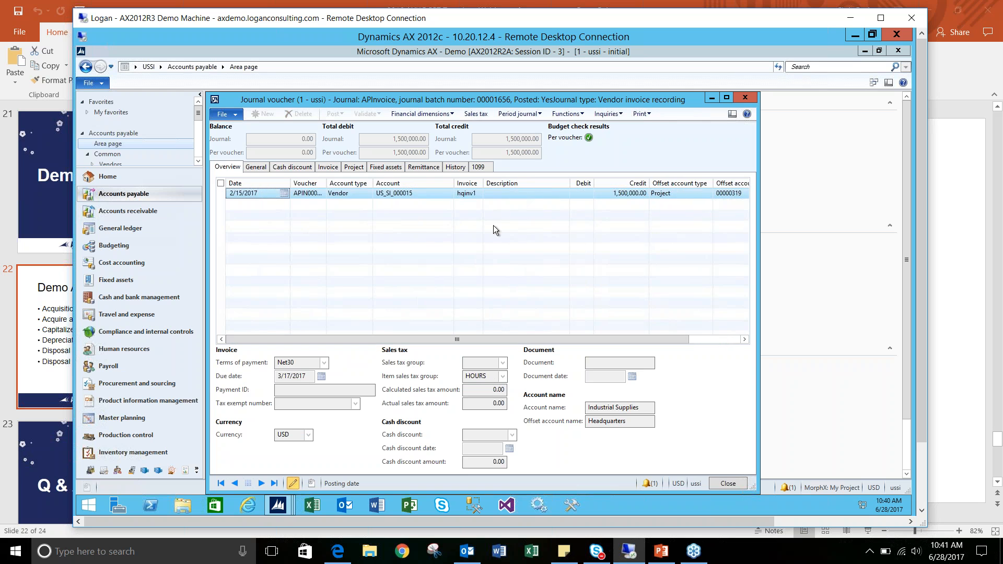
pyautogui.click(353, 167)
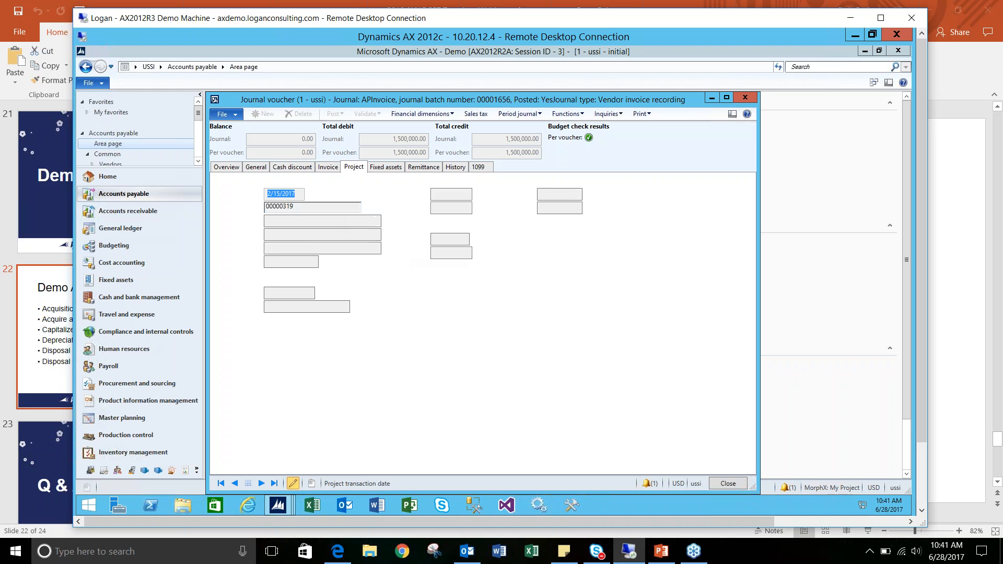
pyautogui.click(299, 207)
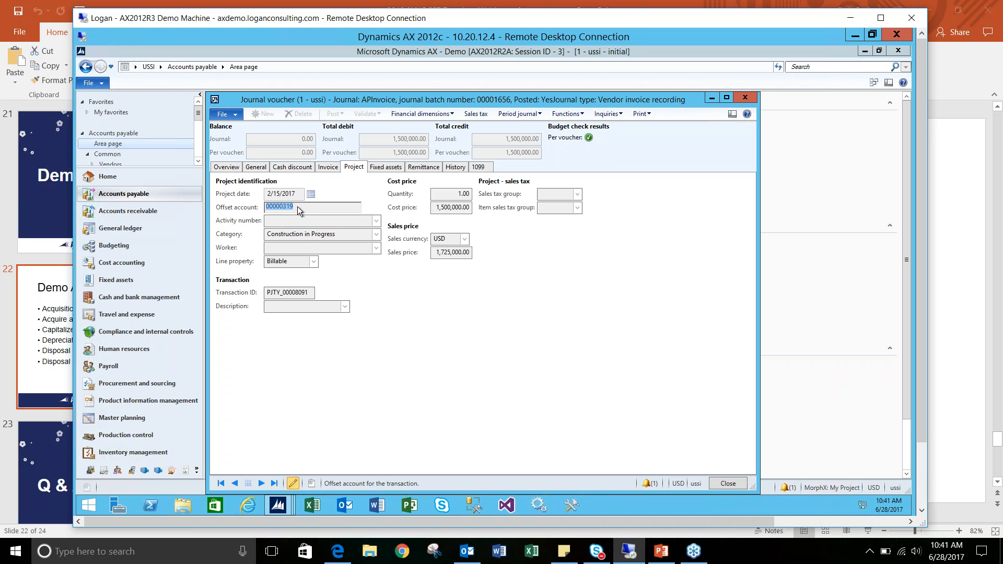
pyautogui.click(302, 233)
pyautogui.click(339, 236)
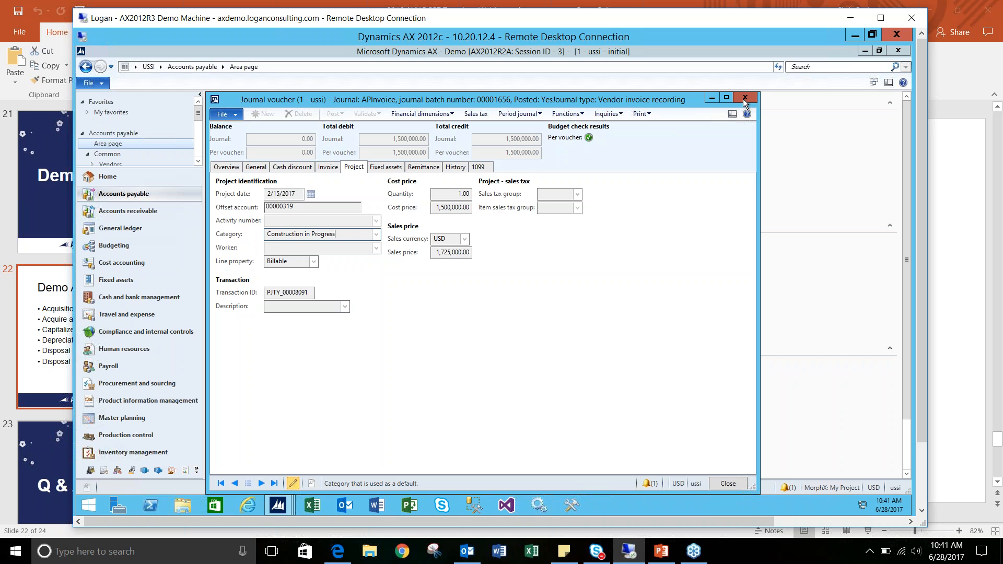
pyautogui.press('Escape')
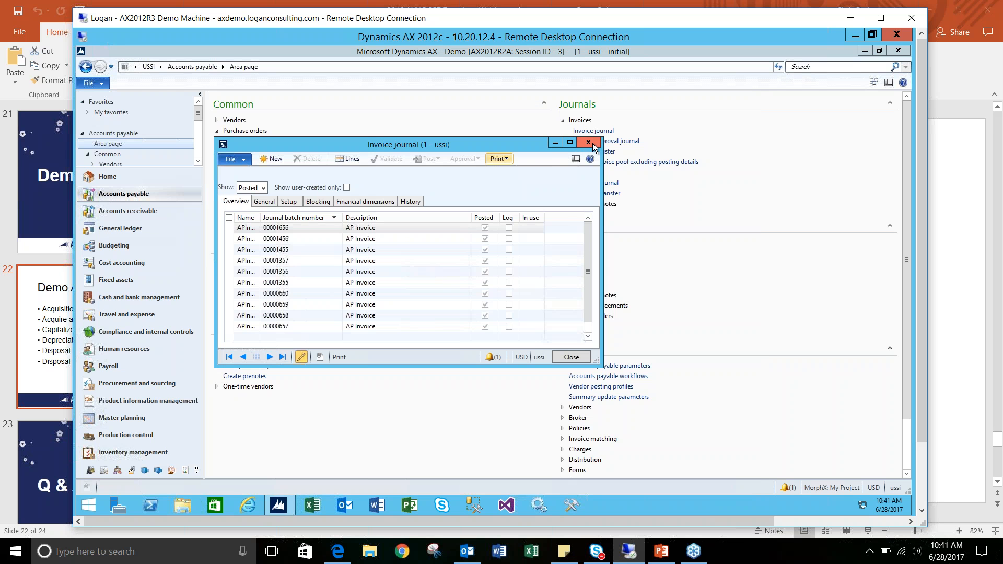
pyautogui.press('Escape')
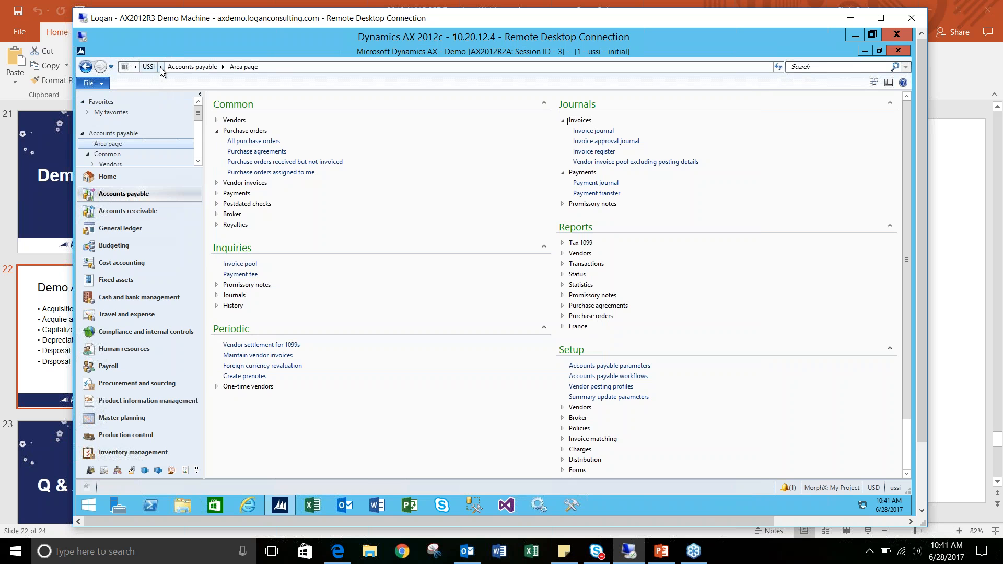
# - Open the Headquarters investment project from all projects in Project management and accounting
pyautogui.click(161, 67)
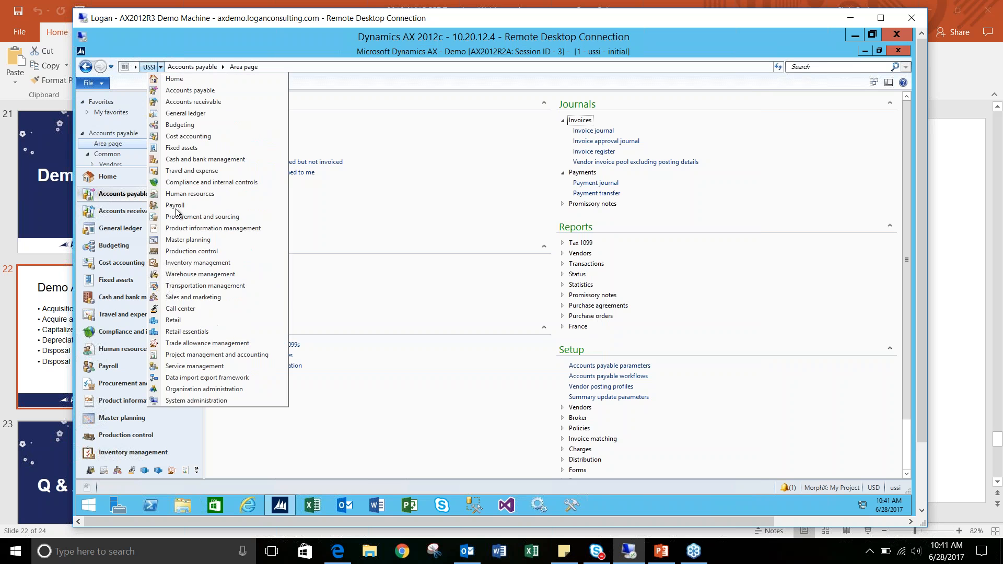
pyautogui.click(212, 355)
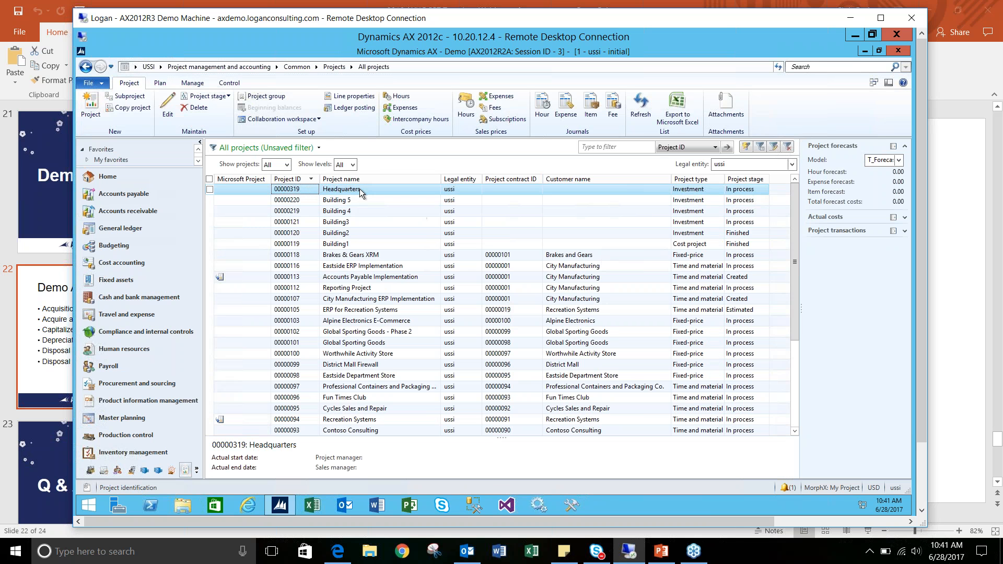
pyautogui.click(334, 191)
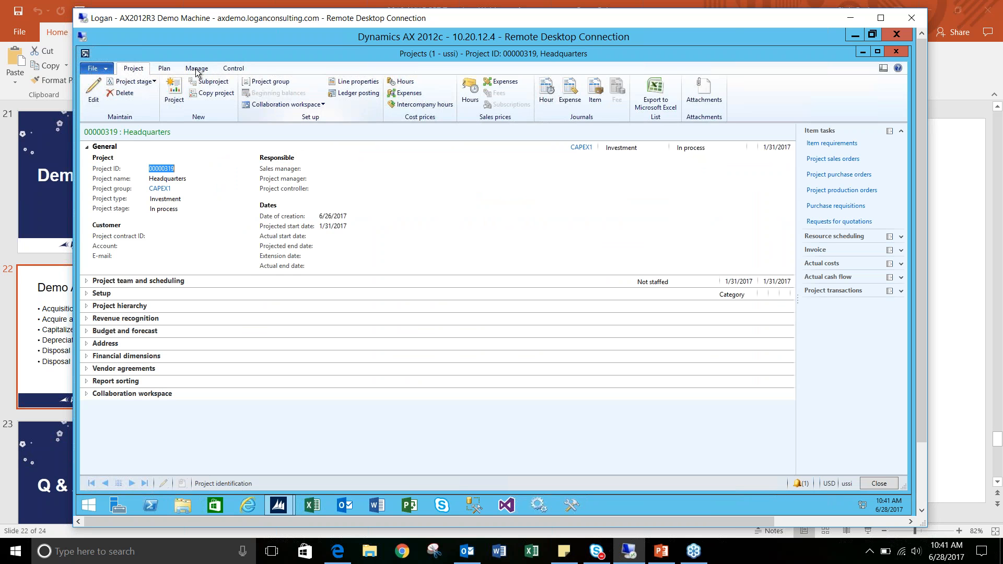
# - Create an estimate for the Headquarters project dated 5/31/2017, with both the cost to complete and completion methods from the cost template
pyautogui.click(196, 69)
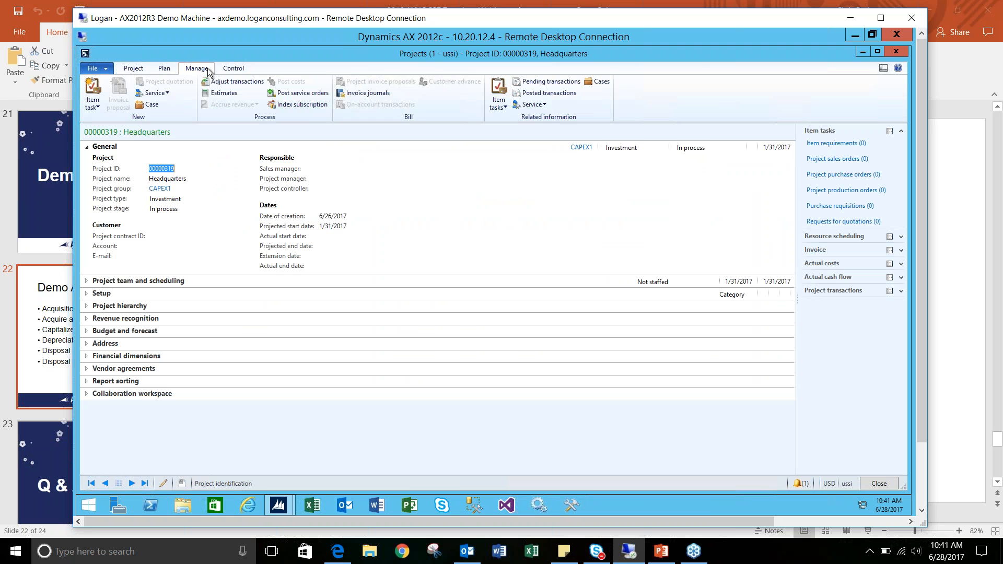
pyautogui.click(231, 99)
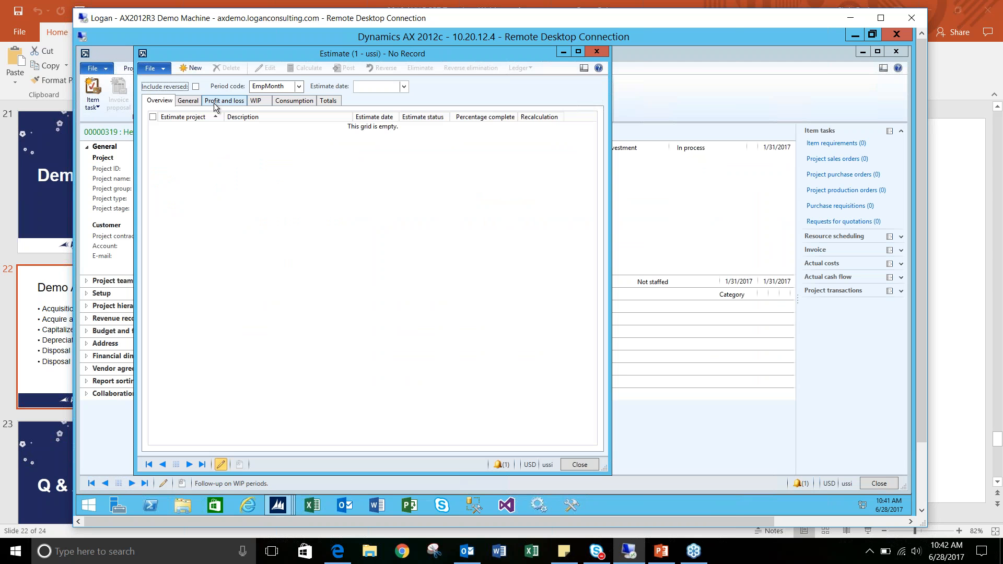
pyautogui.click(189, 69)
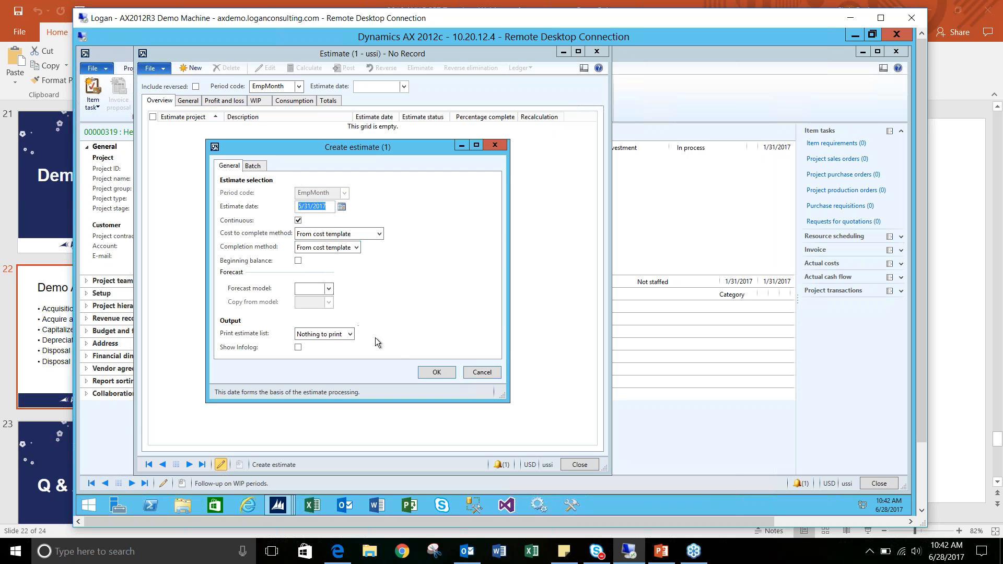
pyautogui.click(438, 373)
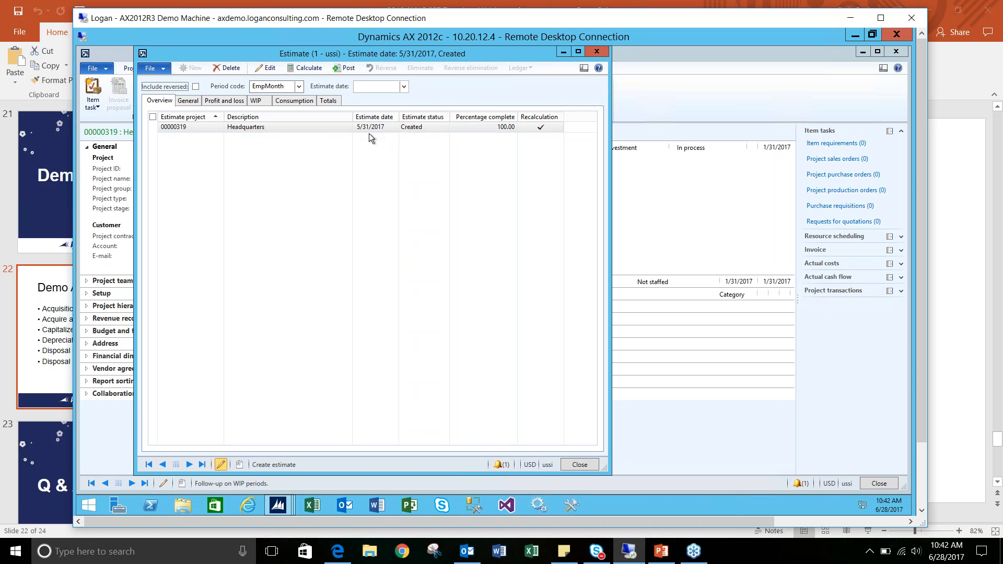
# - Review the Headquarters estimate's WIP cost values, including the estimated and accumulated total WIP cost
pyautogui.click(237, 102)
pyautogui.click(256, 101)
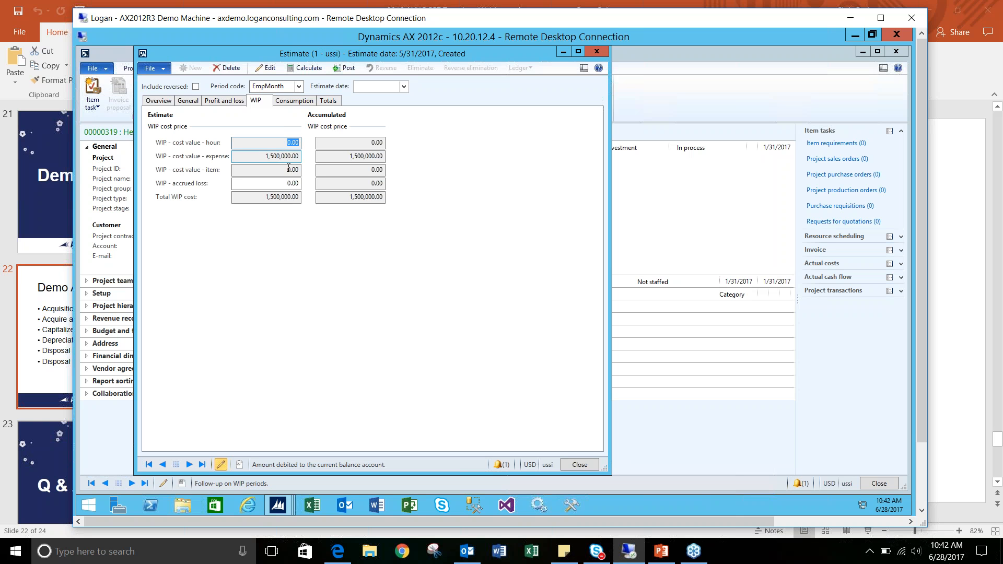
pyautogui.click(262, 196)
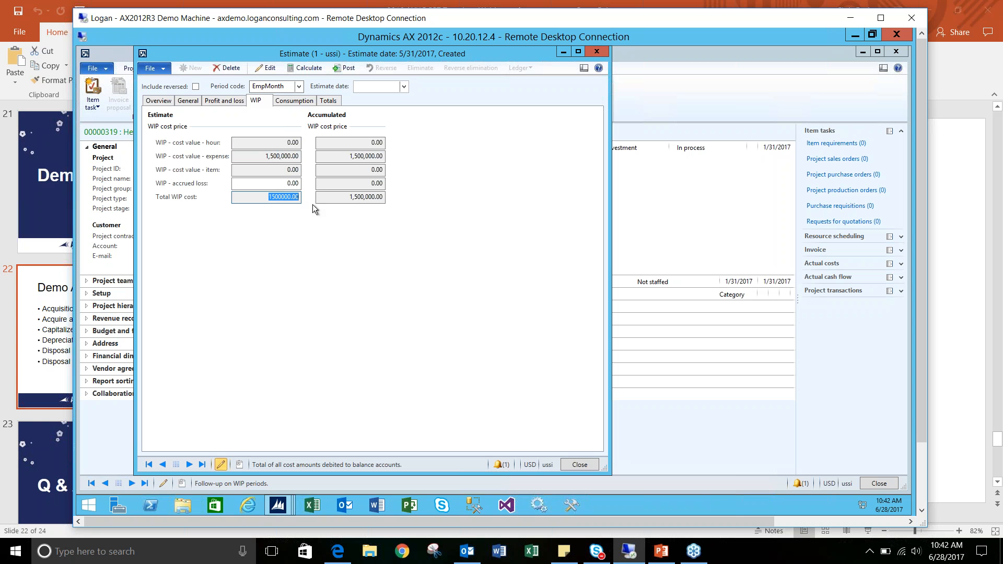
pyautogui.click(321, 198)
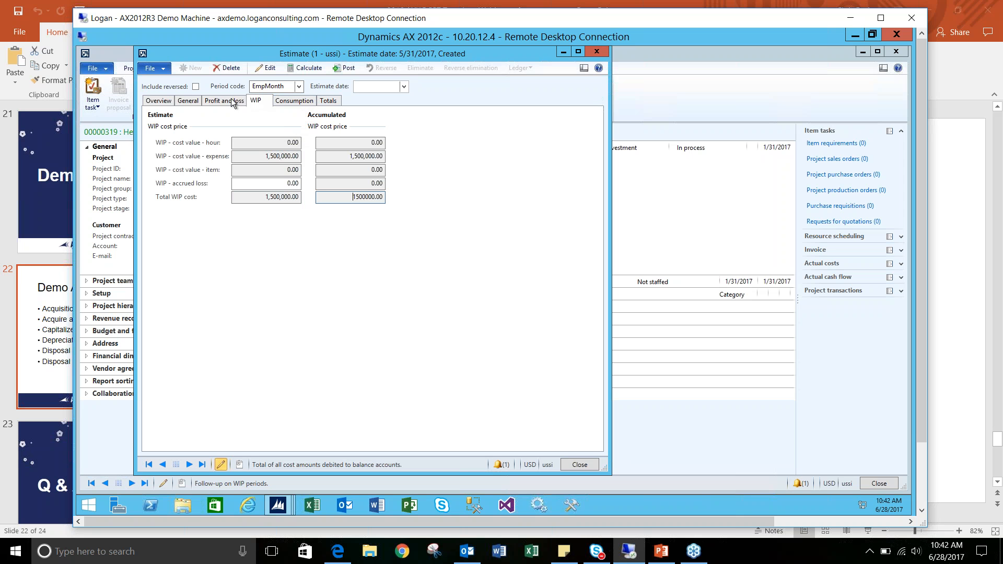
# - Set the Headquarters estimate to eliminate to fixed asset BLDG-USSI-000000007, and post the estimate with posting date 5/31/2017
pyautogui.click(192, 100)
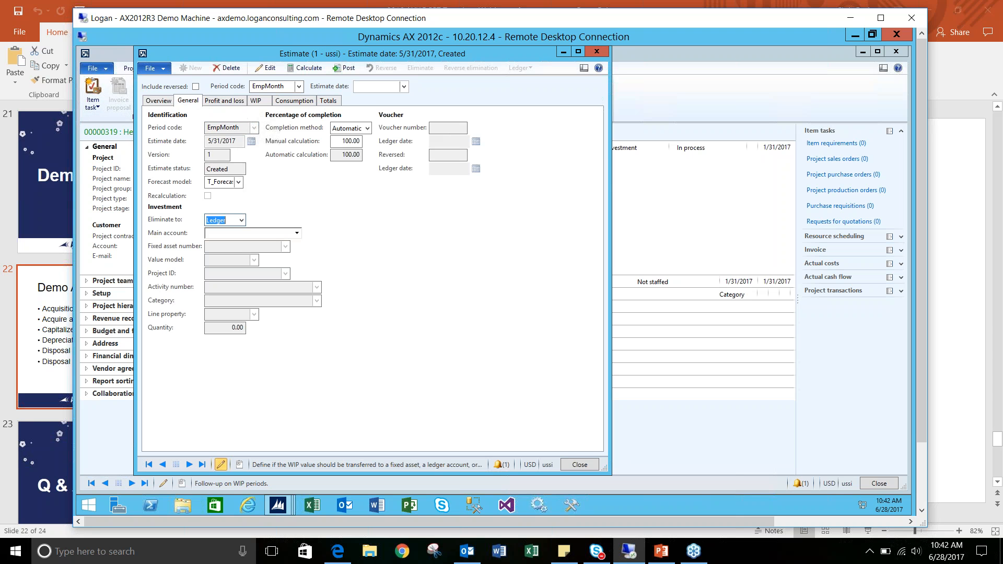
pyautogui.click(241, 219)
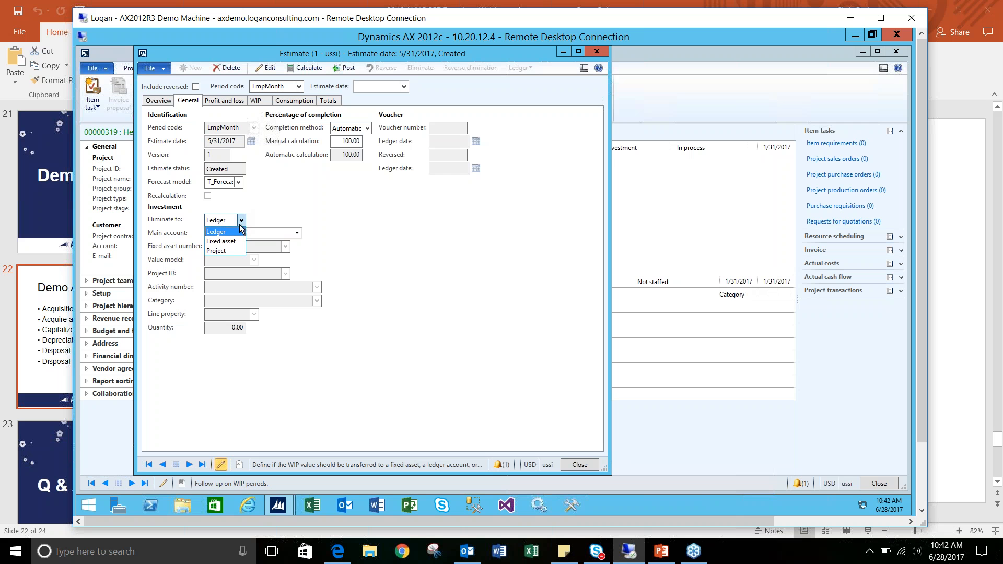
pyautogui.click(238, 241)
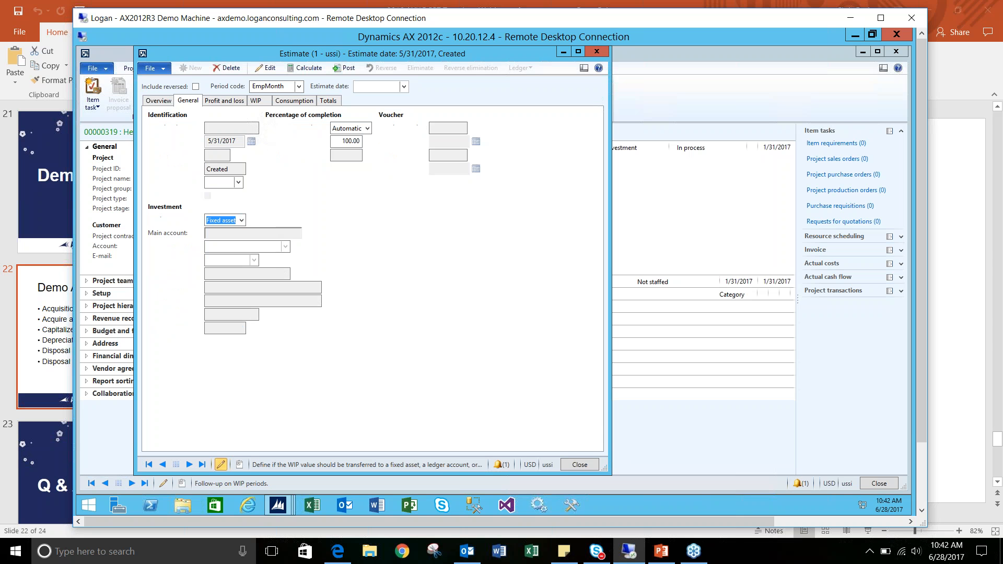
pyautogui.click(285, 246)
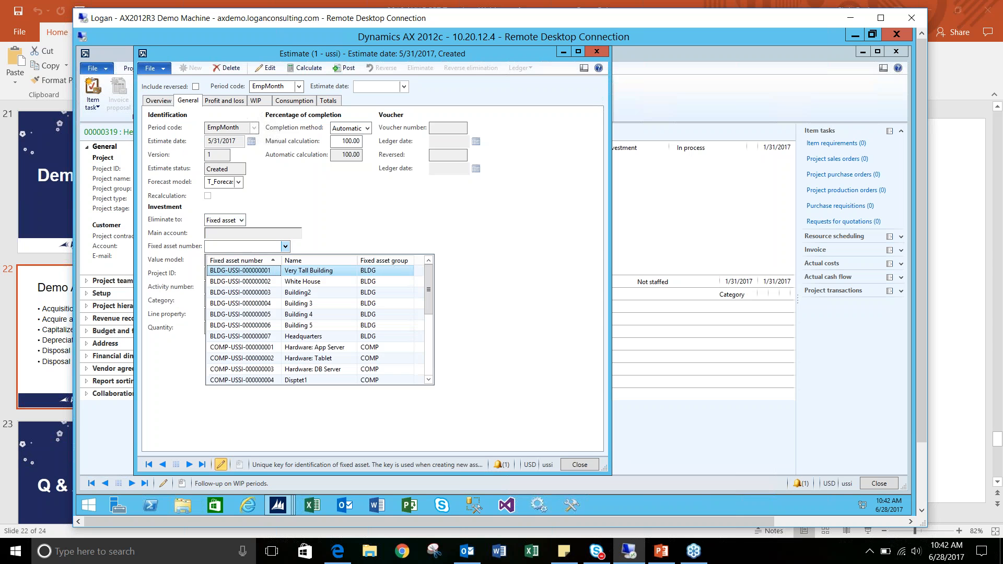
pyautogui.click(245, 335)
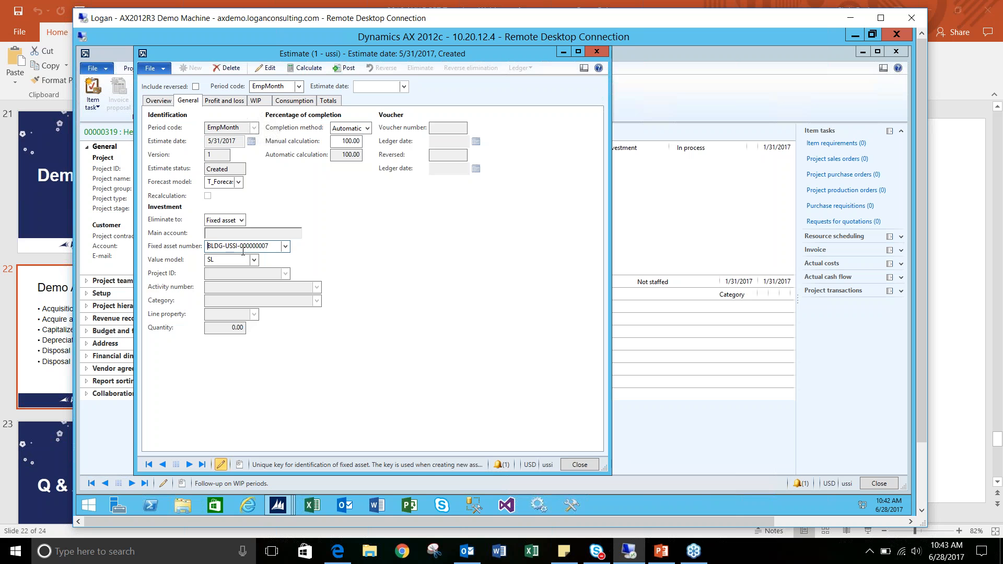
pyautogui.click(346, 68)
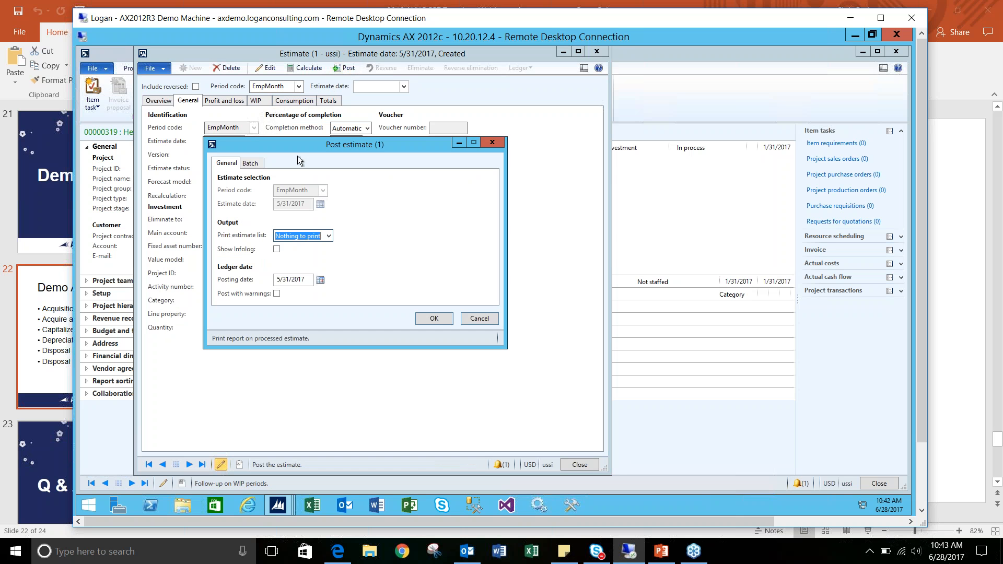
pyautogui.click(433, 319)
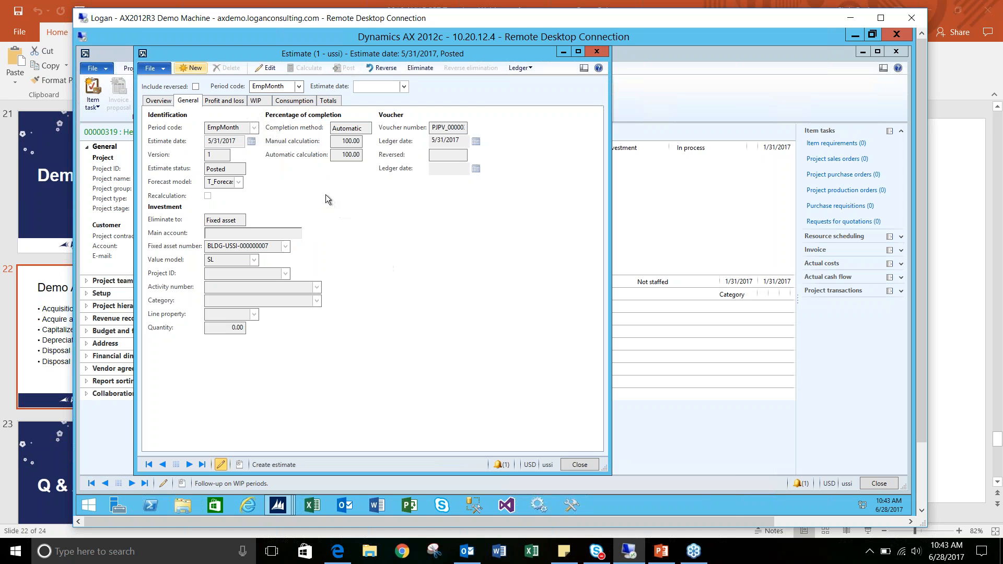
# - Eliminate the posted Headquarters estimate as of 5/31/2017 with the project stage set to Finished, and close the estimate and project
pyautogui.click(167, 100)
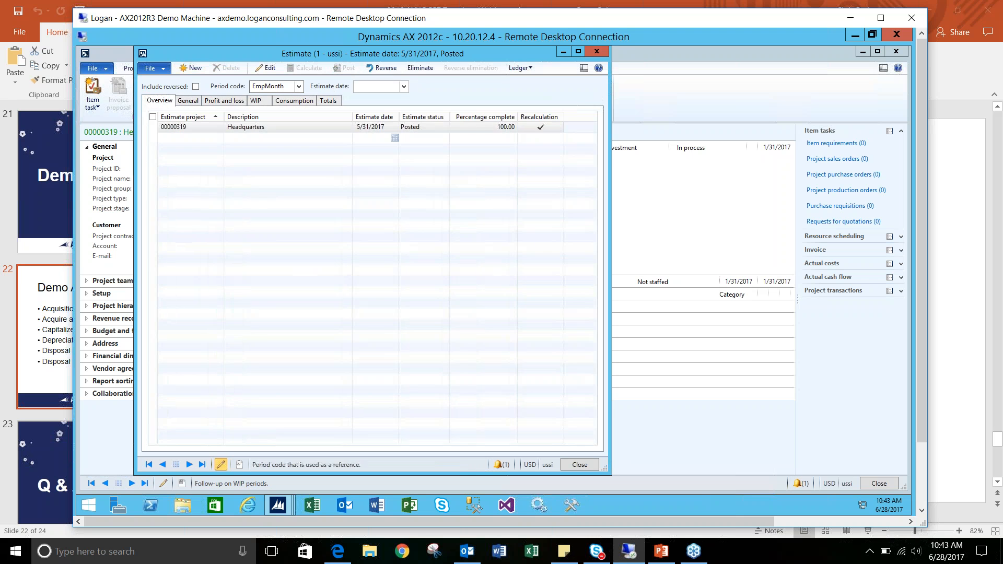
pyautogui.click(428, 70)
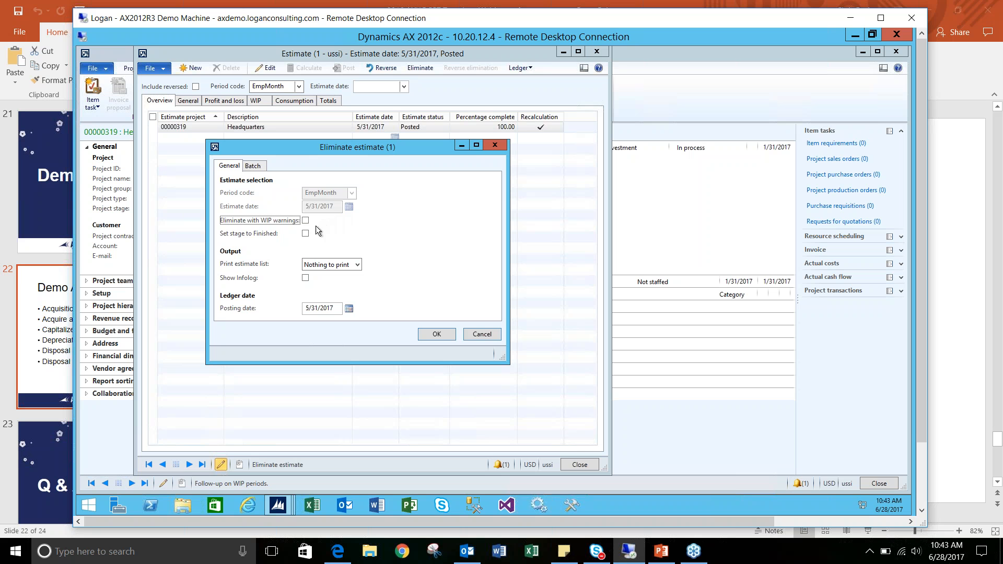
pyautogui.click(305, 234)
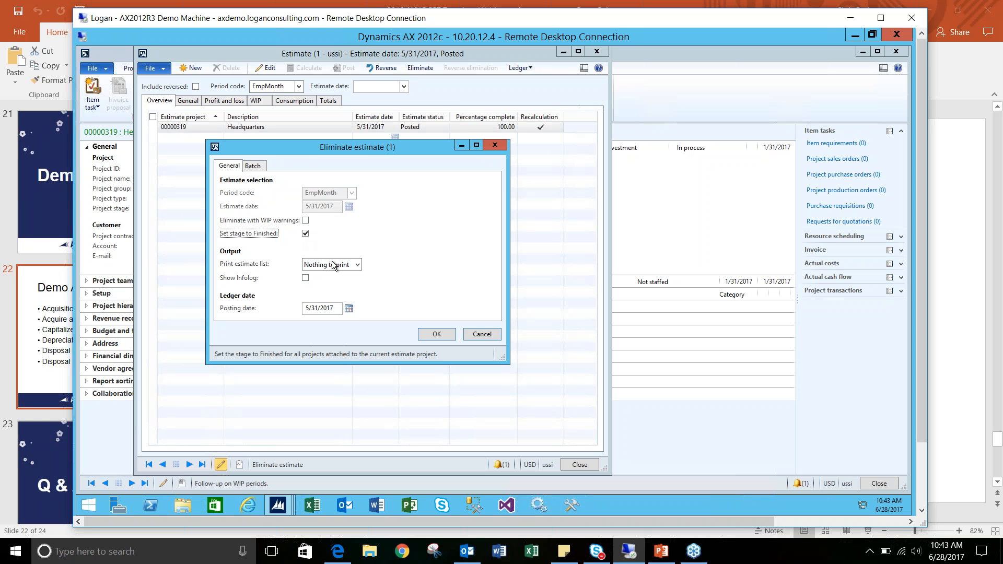
pyautogui.click(437, 334)
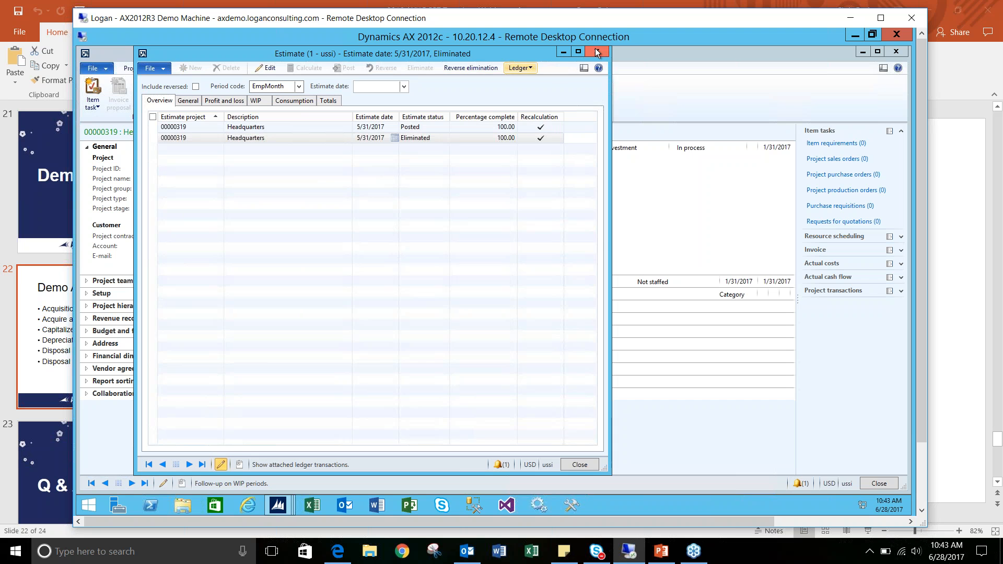
pyautogui.click(610, 51)
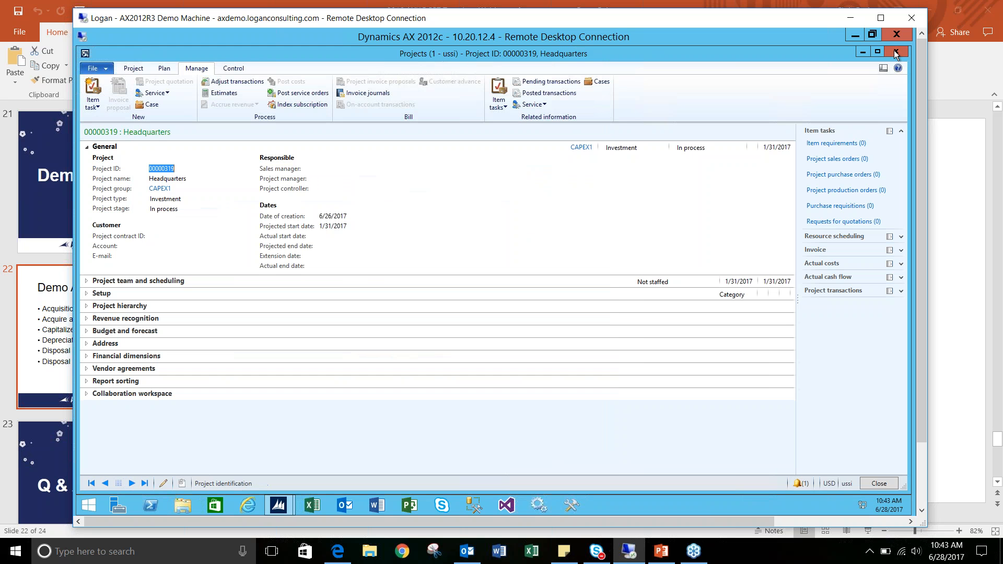
pyautogui.press('Escape')
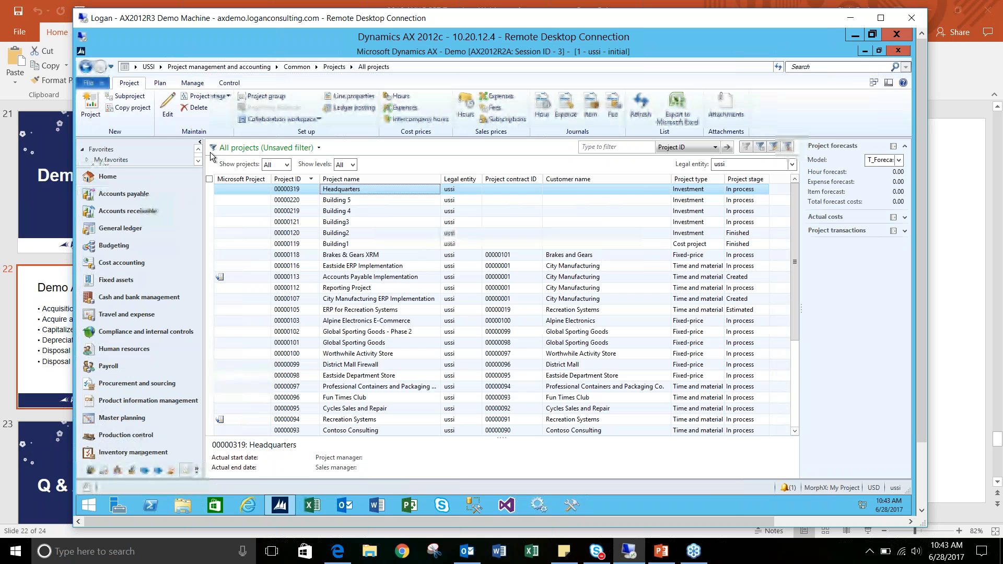
# - Review the Headquarters fixed asset's net book value and its SL value model's acquisition and depreciation details
pyautogui.click(111, 281)
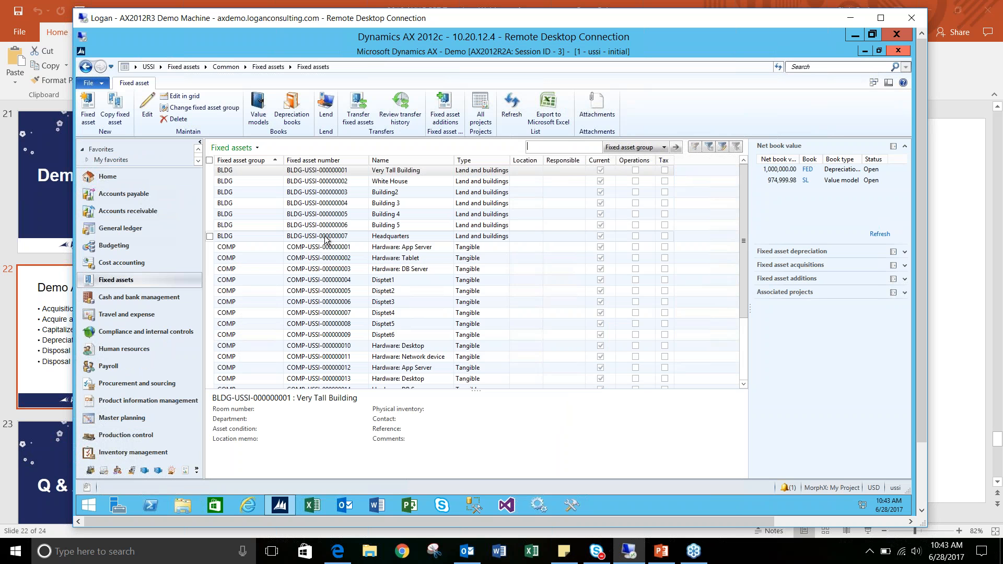
pyautogui.click(325, 235)
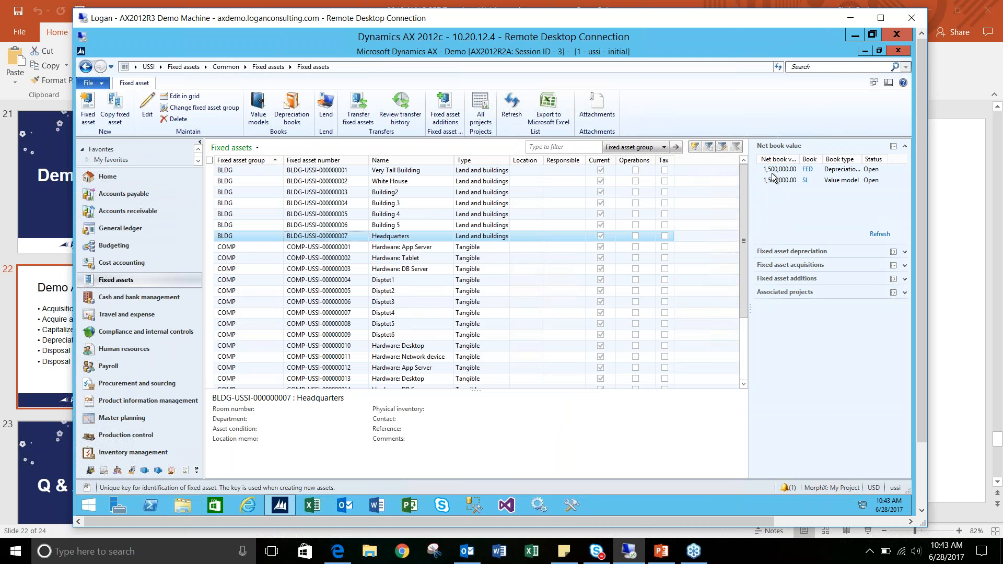
pyautogui.click(258, 110)
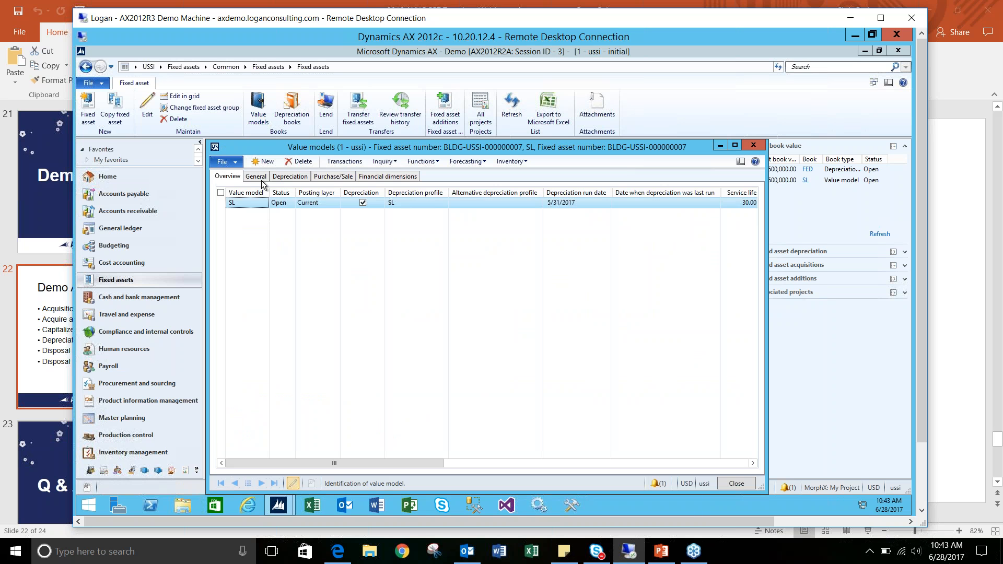
pyautogui.click(256, 177)
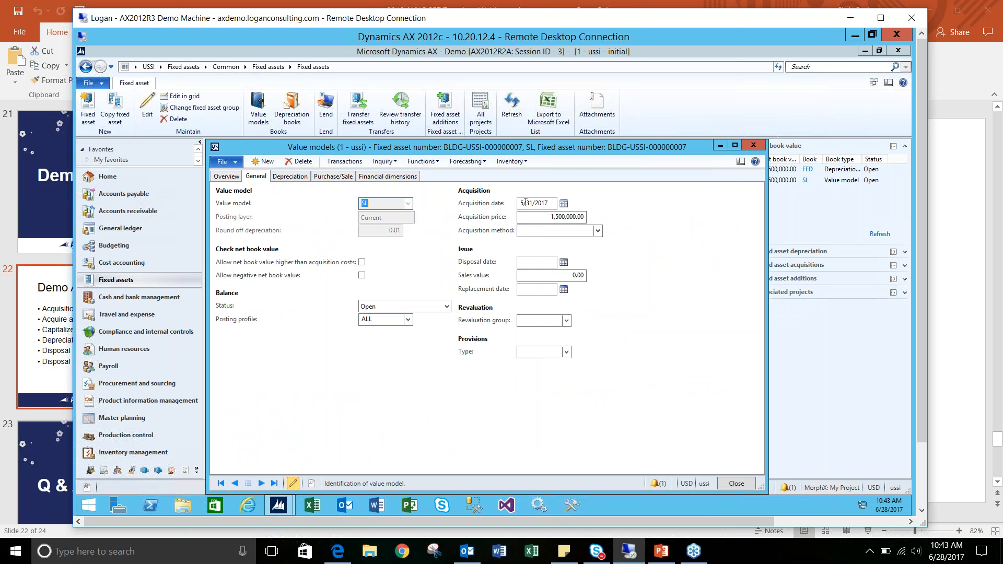
pyautogui.click(305, 179)
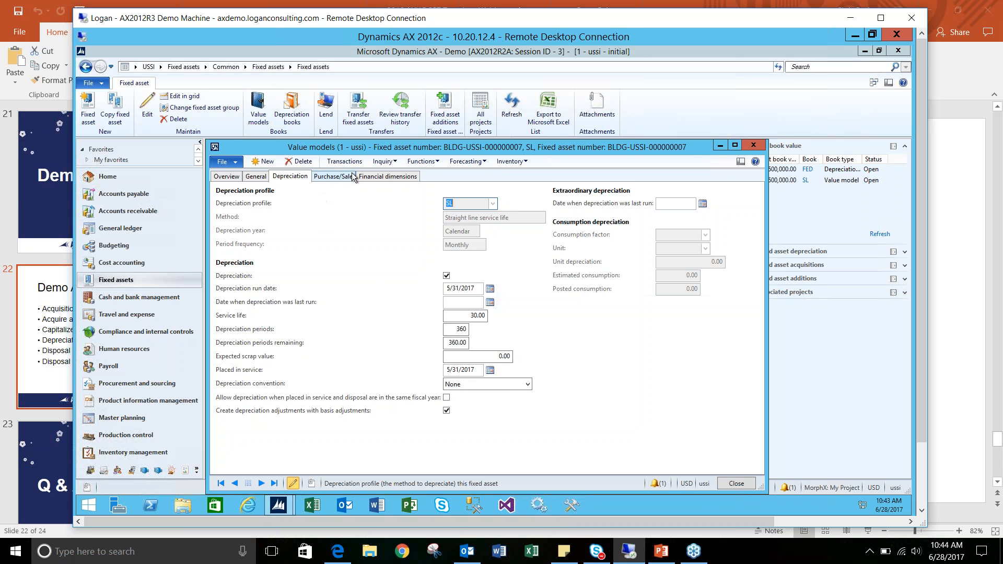
pyautogui.click(754, 146)
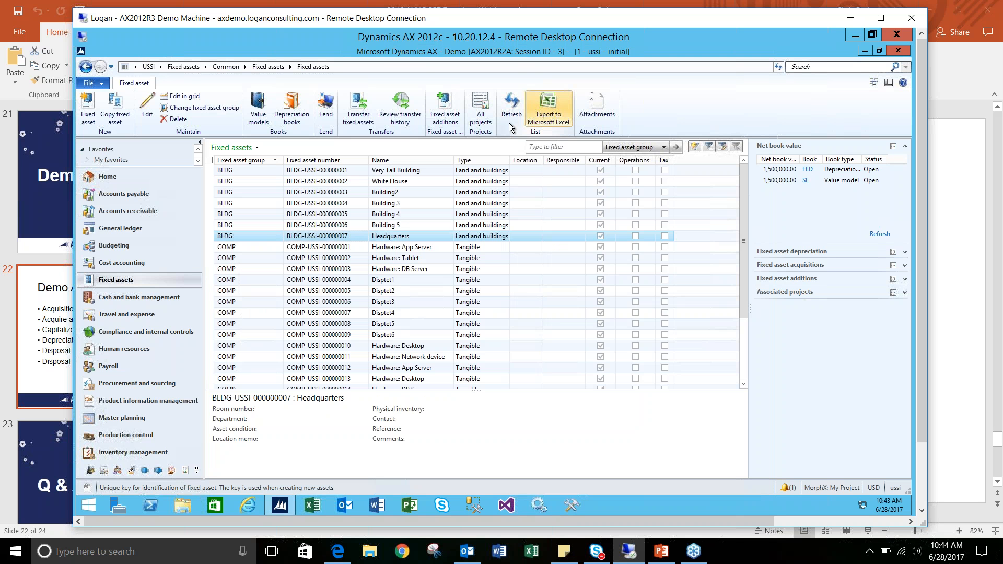
# - Create a fixed assets journal named FADep, described as "Fixed asset depreciation standing desk", and open its lines
pyautogui.click(188, 68)
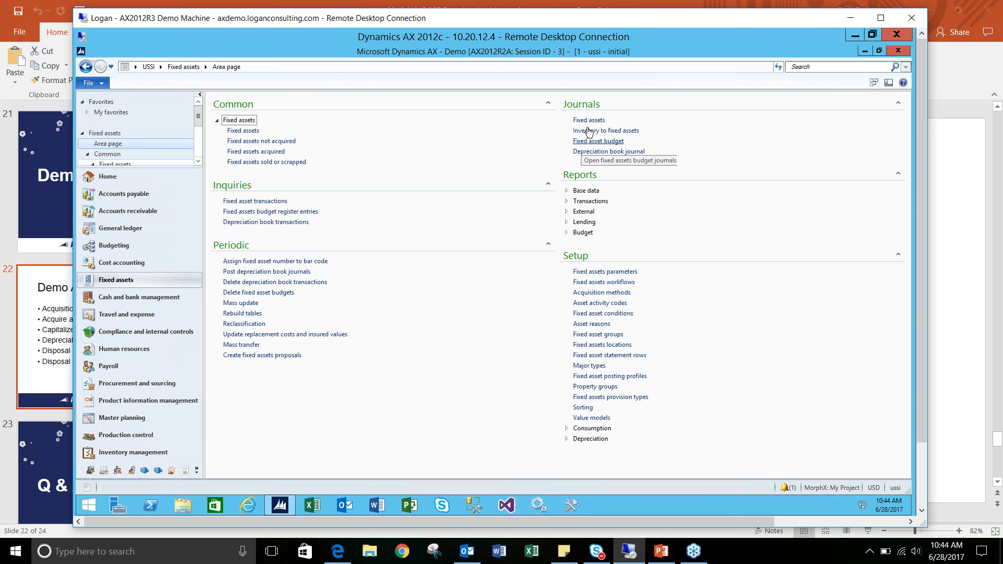
pyautogui.click(589, 122)
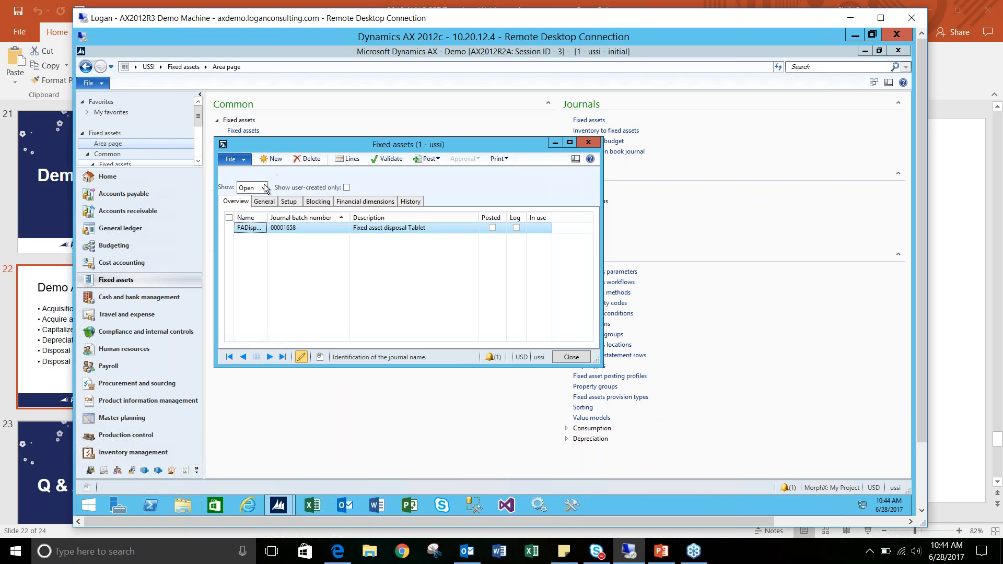
pyautogui.click(271, 158)
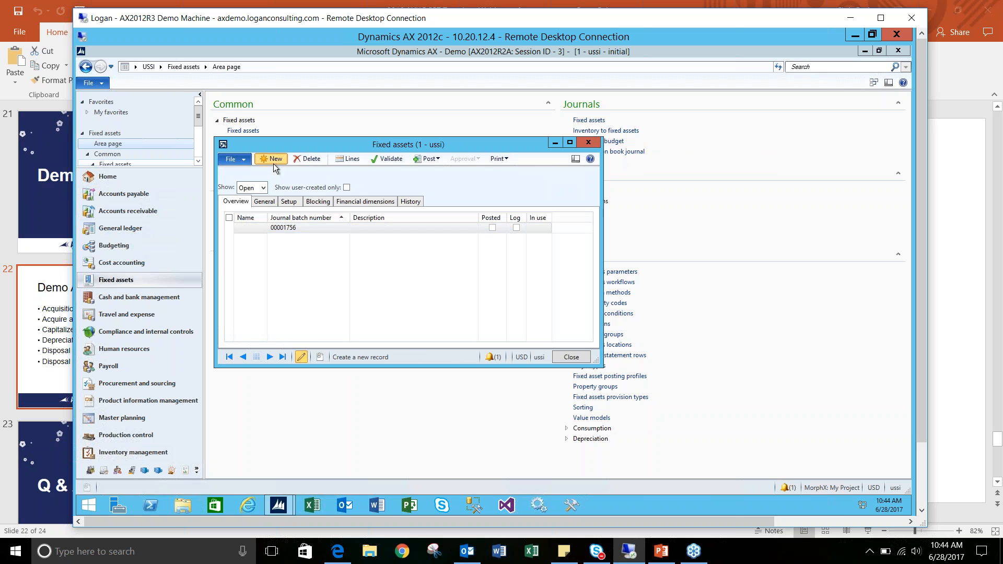
pyautogui.click(261, 228)
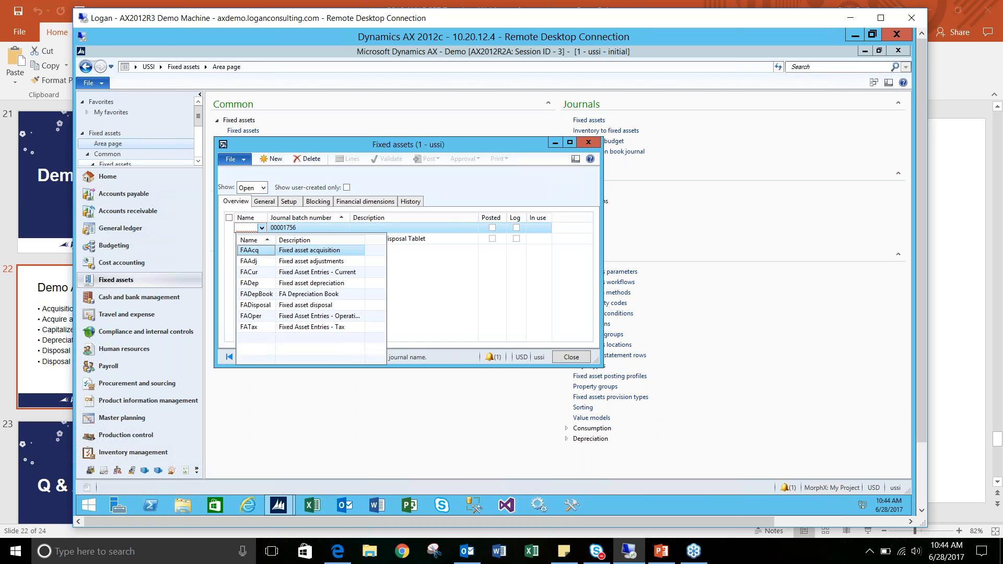
pyautogui.click(264, 283)
pyautogui.click(442, 228)
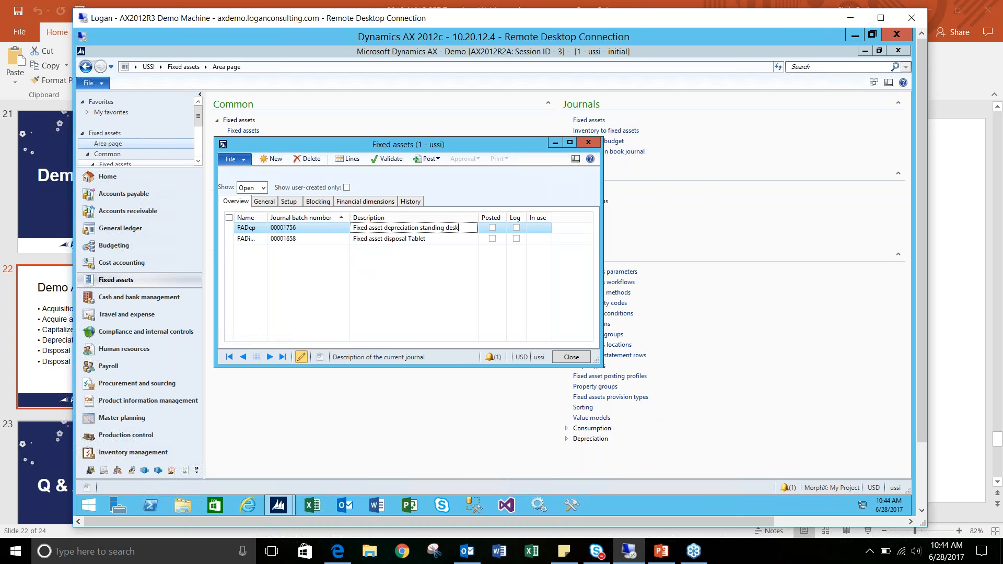
pyautogui.click(346, 159)
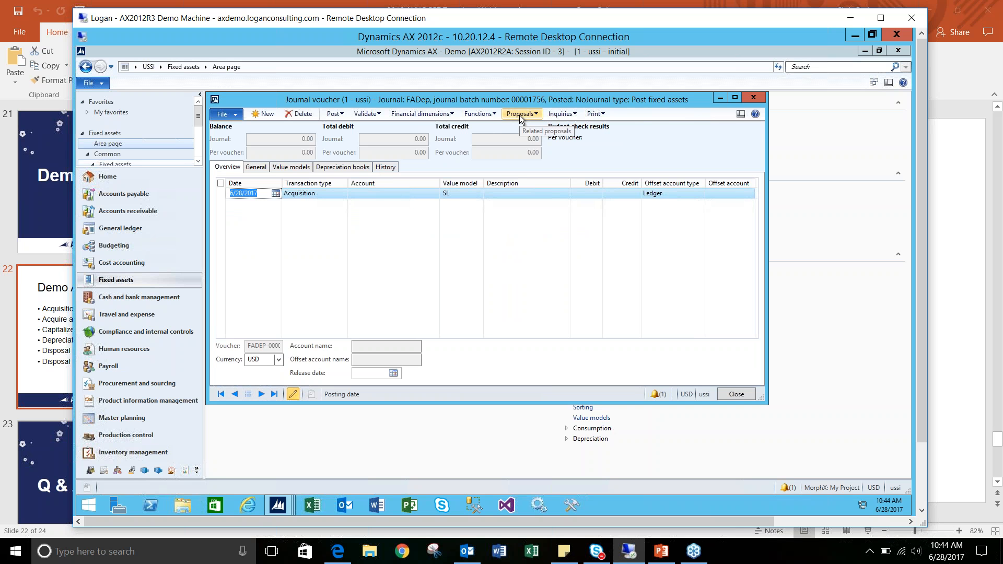
pyautogui.click(520, 115)
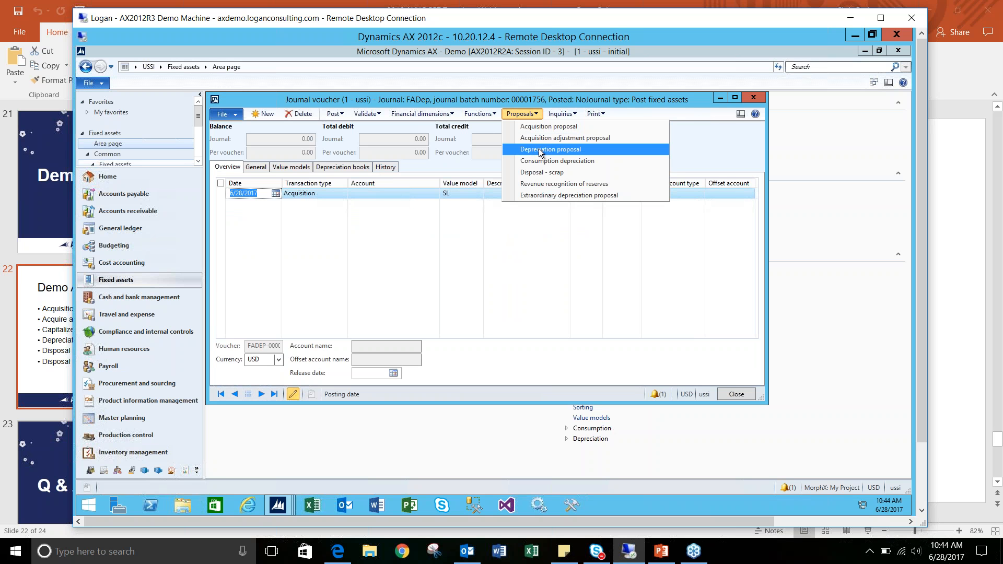
pyautogui.click(540, 151)
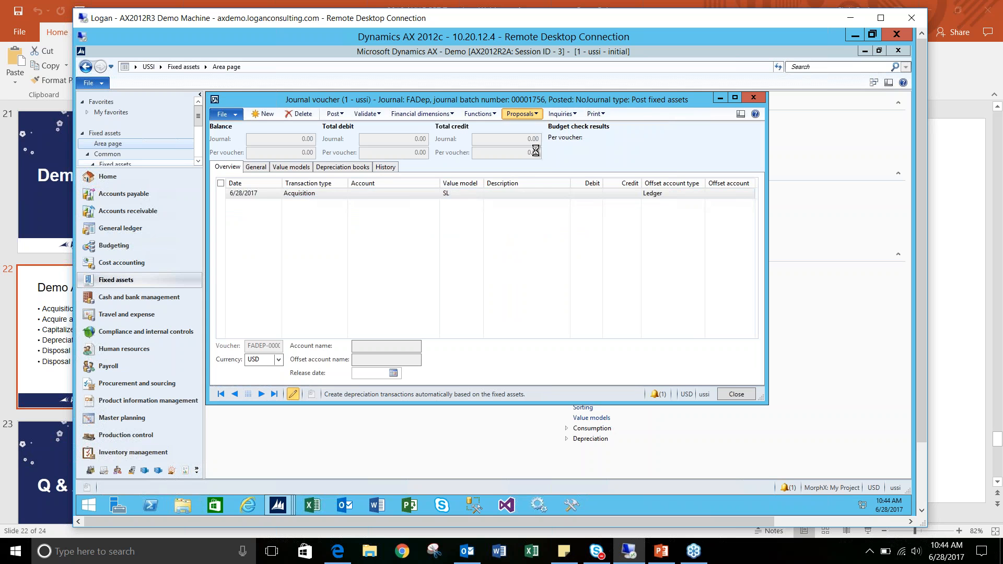
pyautogui.moveTo(462, 98); pyautogui.dragTo(516, 152)
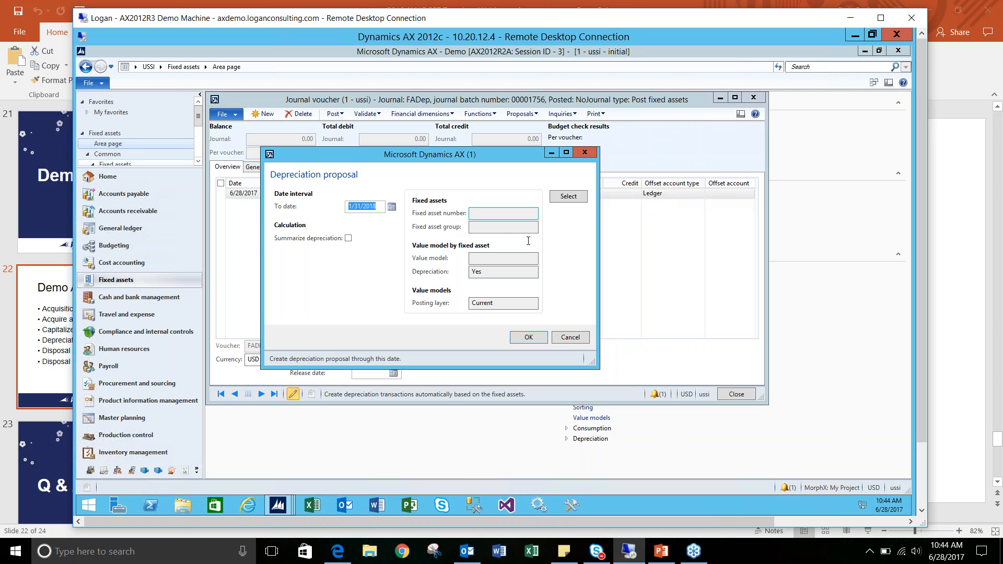
pyautogui.click(568, 337)
# - Start a depreciation proposal for the journal with the to date set to 7/31/2017
pyautogui.click(520, 114)
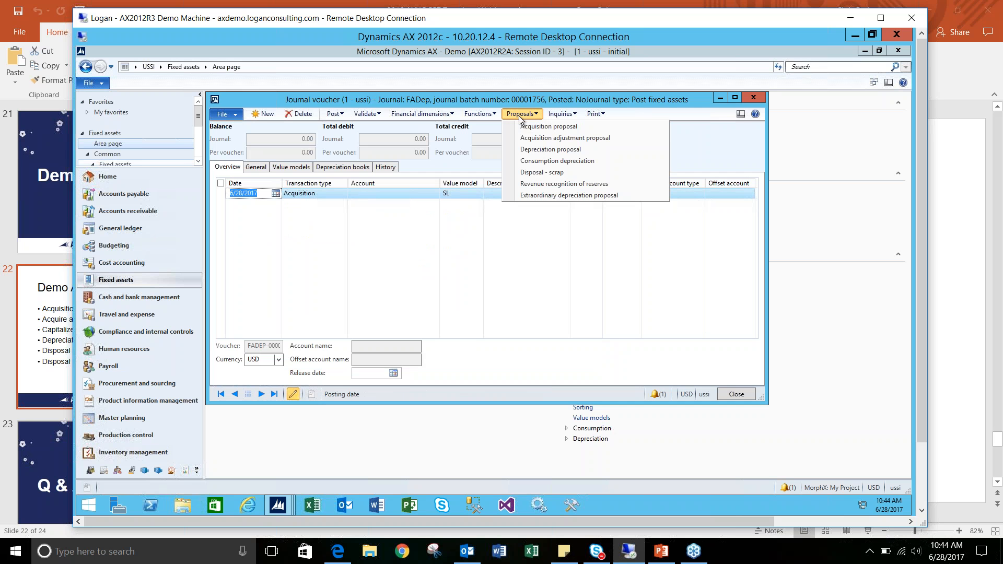
pyautogui.click(538, 151)
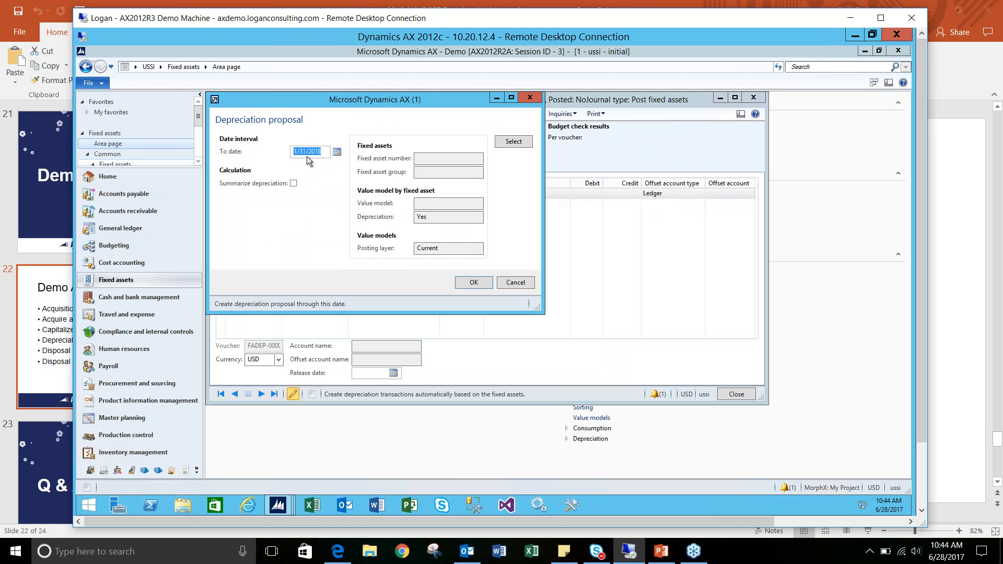
pyautogui.moveTo(324, 152); pyautogui.dragTo(288, 148)
pyautogui.write('7')
pyautogui.press('Tab')
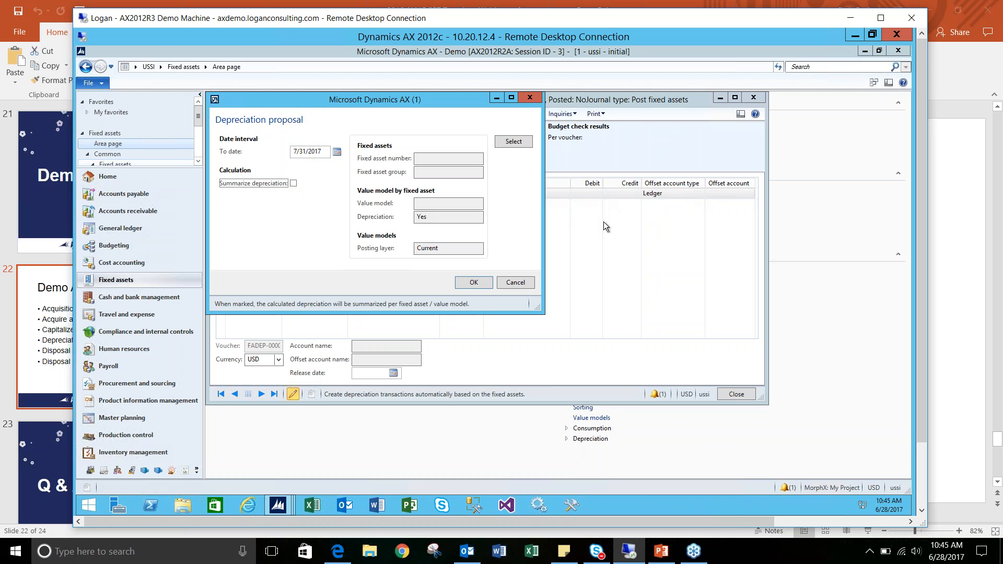
# - Edit the depreciation proposal's selection query and clear its fixed asset group criterion
pyautogui.click(512, 141)
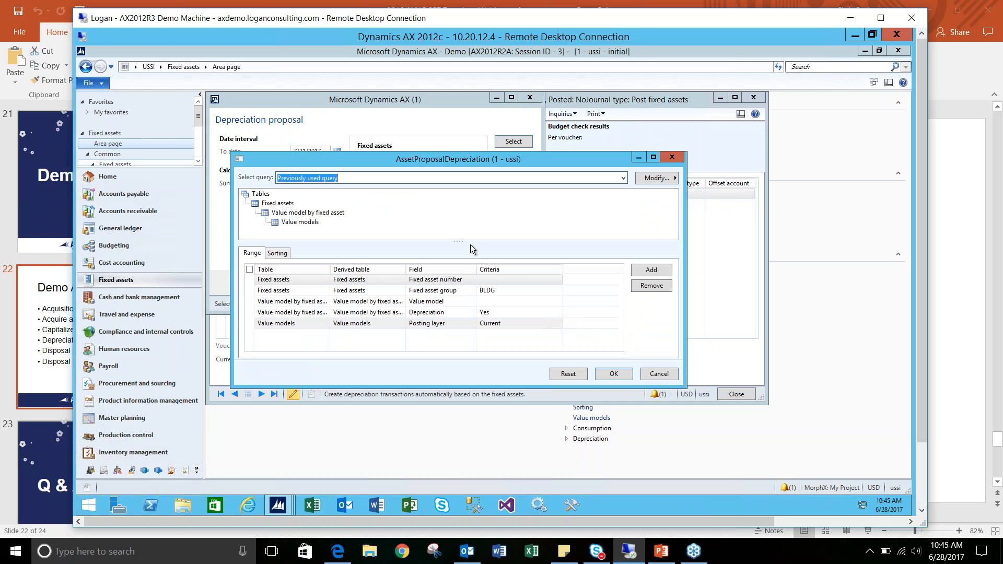
pyautogui.click(496, 290)
pyautogui.press('BackSpace')
pyautogui.press('BackSpace')
pyautogui.press('BackSpace')
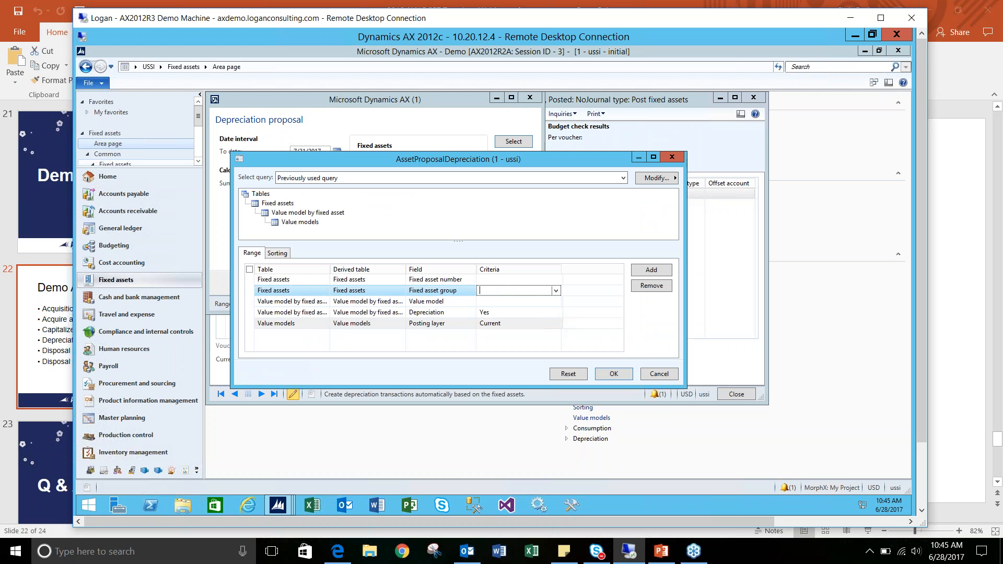
# - Limit the proposal to the Standing Desk, fixed asset number FNFX-USSI-000000009, and generate the depreciation lines
pyautogui.press('Up')
pyautogui.click(556, 280)
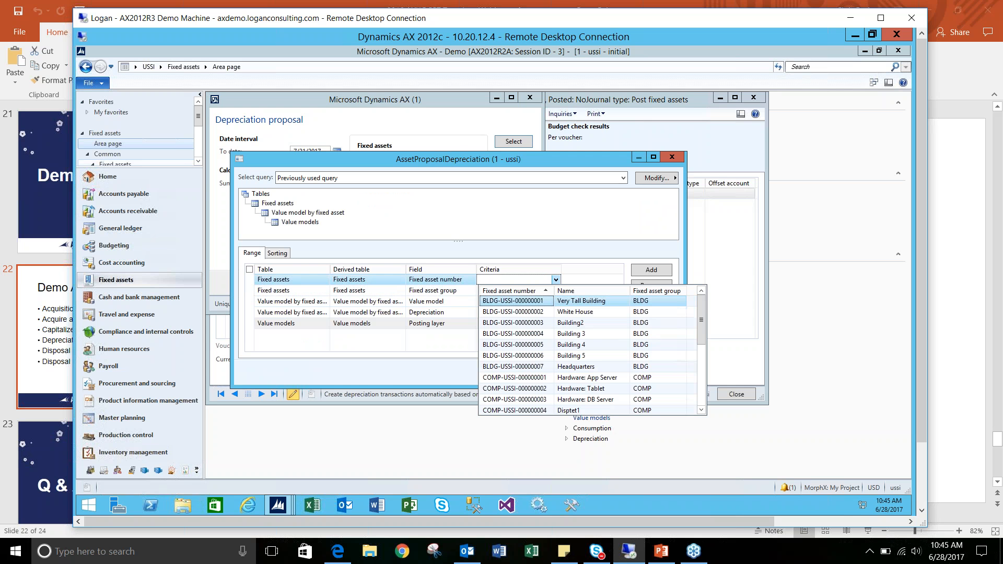
pyautogui.scroll(-3, 550, 347)
pyautogui.scroll(-5, 550, 348)
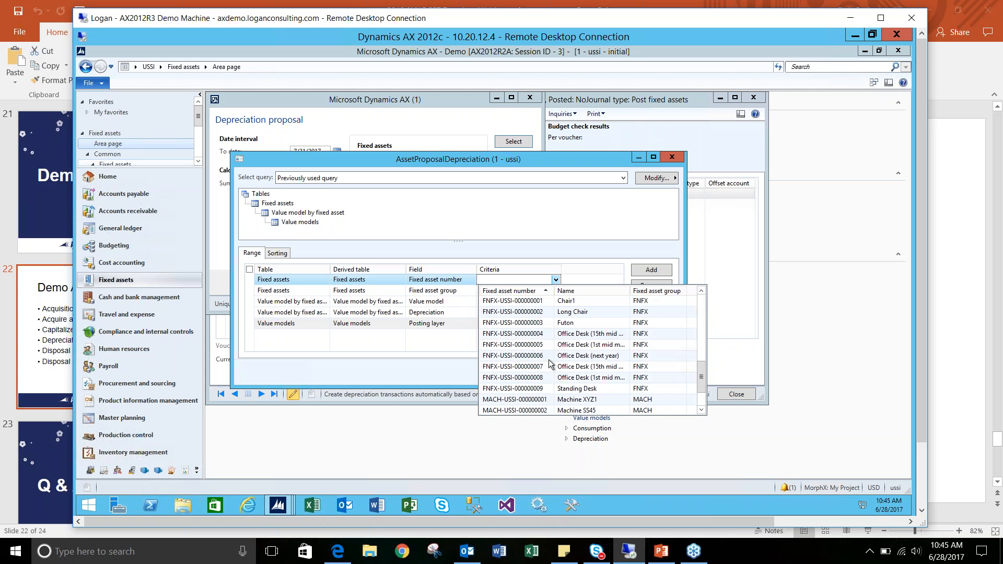
pyautogui.click(546, 389)
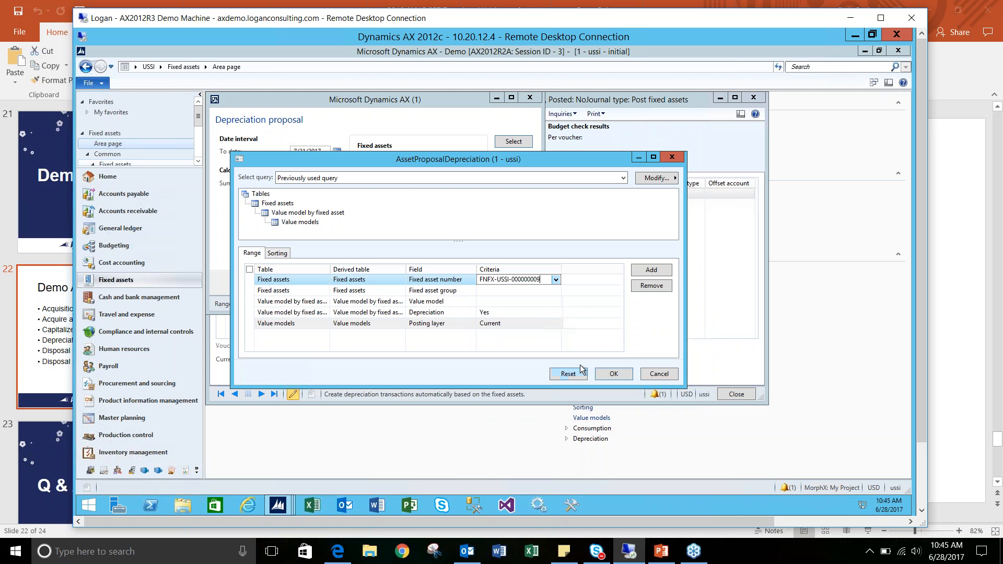
pyautogui.click(611, 374)
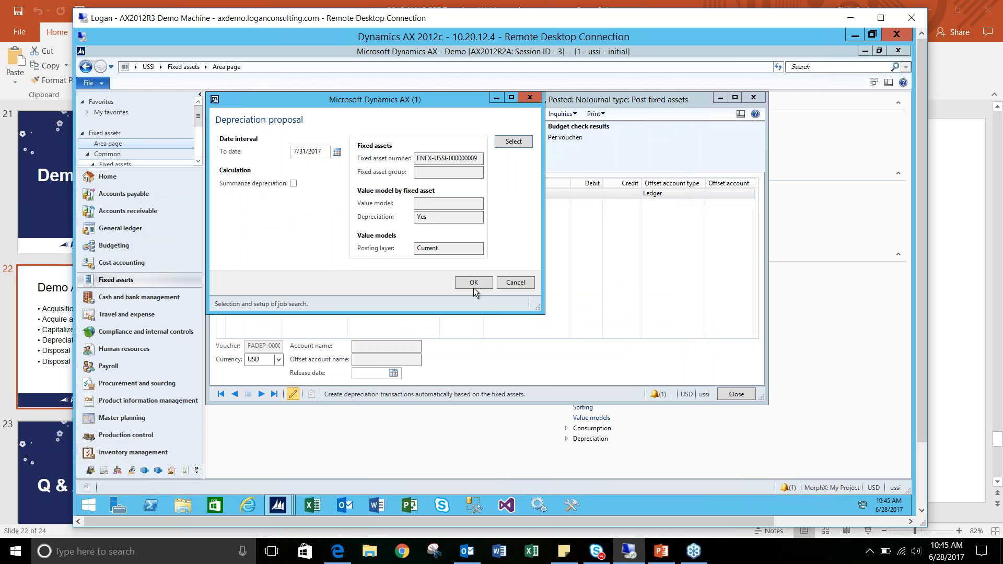
pyautogui.click(474, 283)
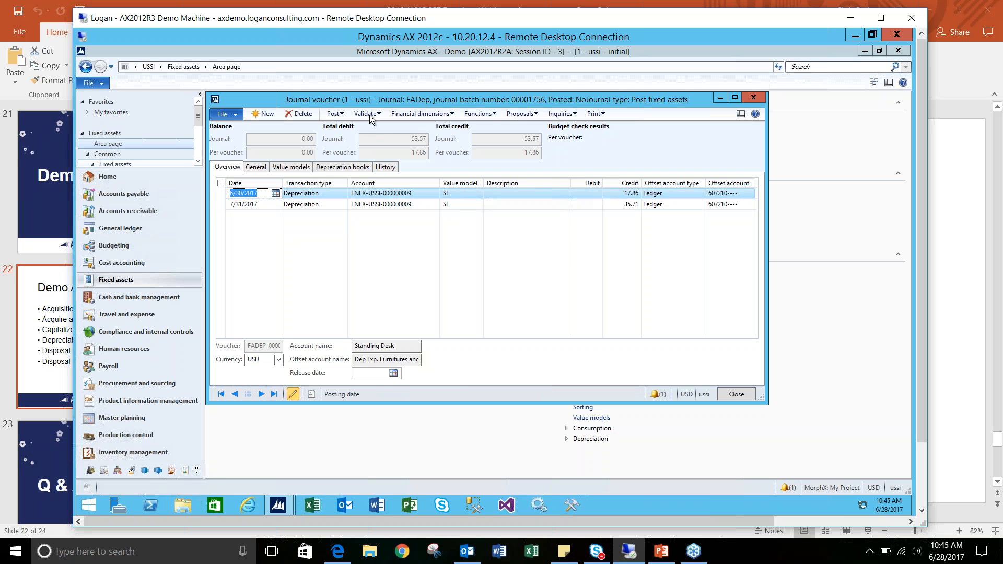
# - Post the standing desk depreciation journal and close the fixed assets journals
pyautogui.click(341, 115)
pyautogui.click(353, 126)
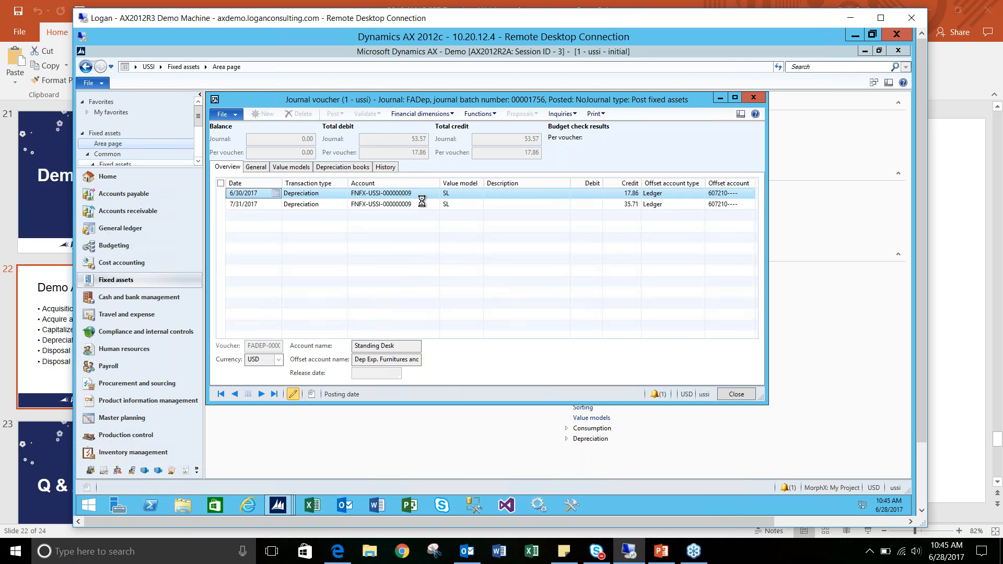
pyautogui.click(361, 304)
pyautogui.press('Escape')
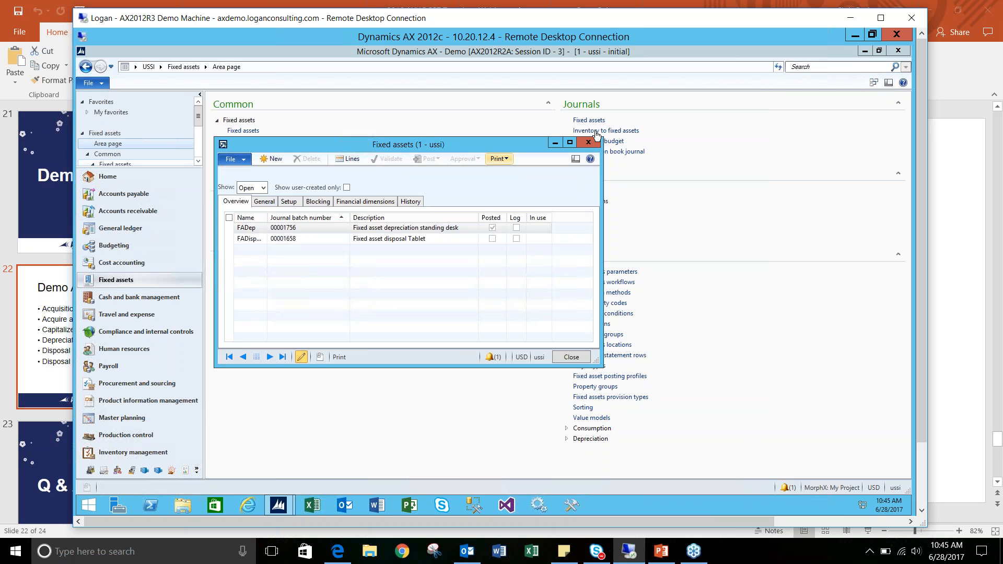
pyautogui.click(587, 142)
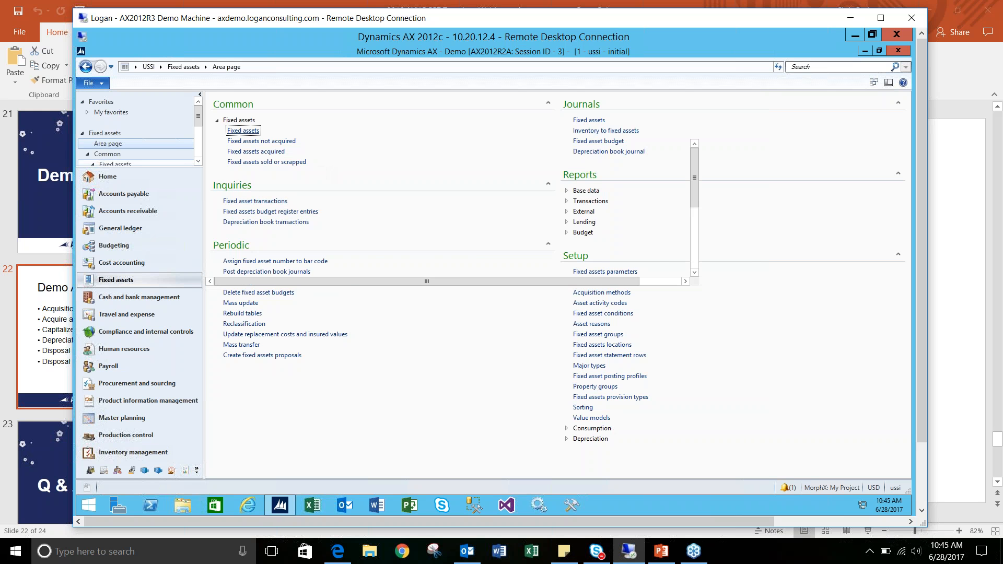
# - Review the depreciation and acquisition details of the Standing Desk's SL value model in the fixed assets list
pyautogui.click(321, 248)
pyautogui.scroll(-5, 323, 308)
pyautogui.click(319, 334)
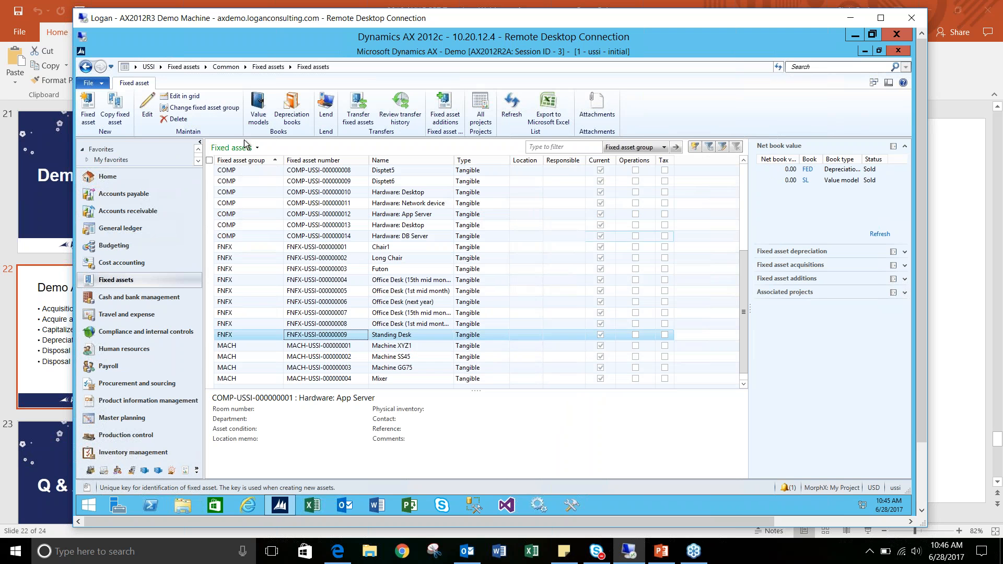
pyautogui.click(254, 111)
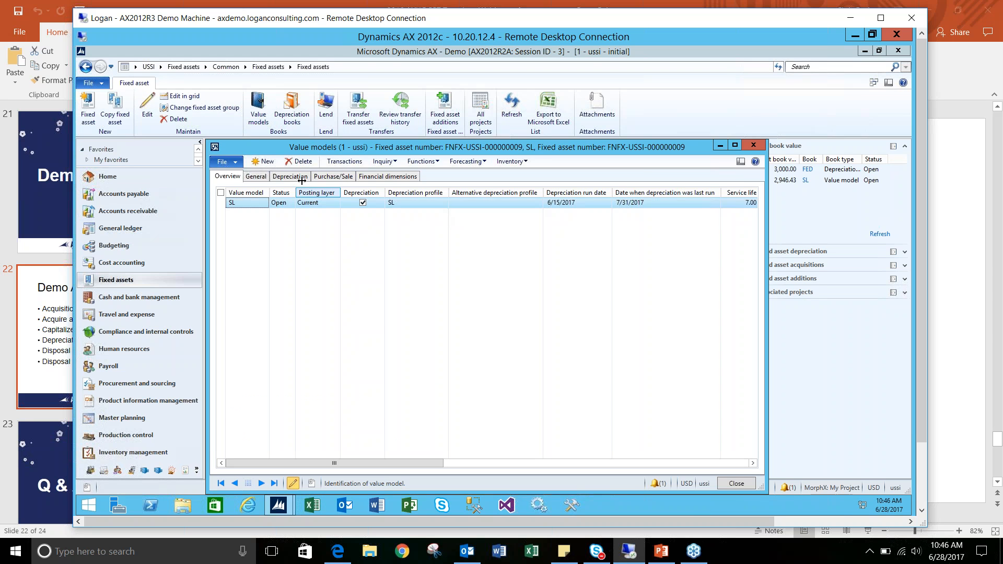
pyautogui.click(295, 176)
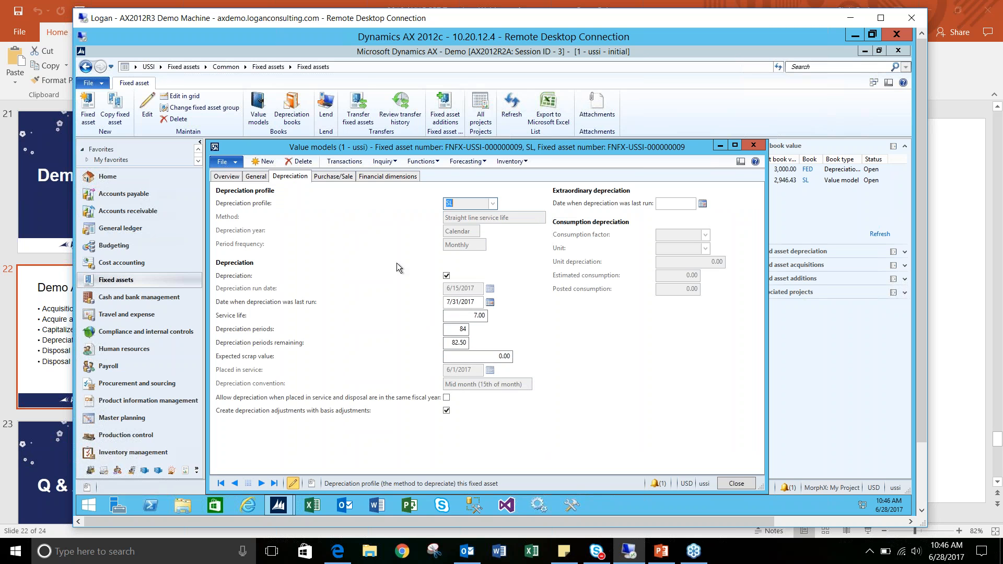
pyautogui.click(246, 178)
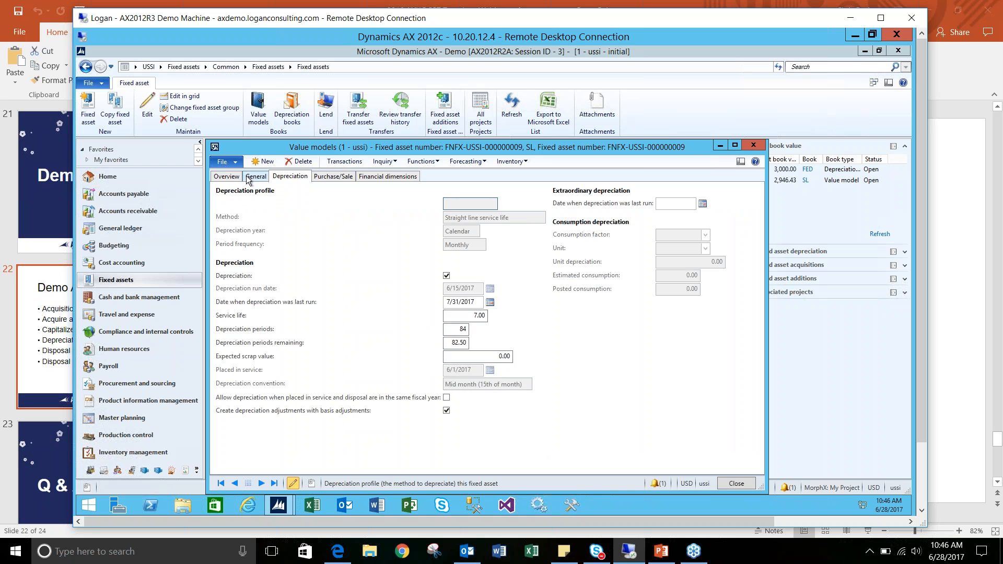
pyautogui.click(289, 177)
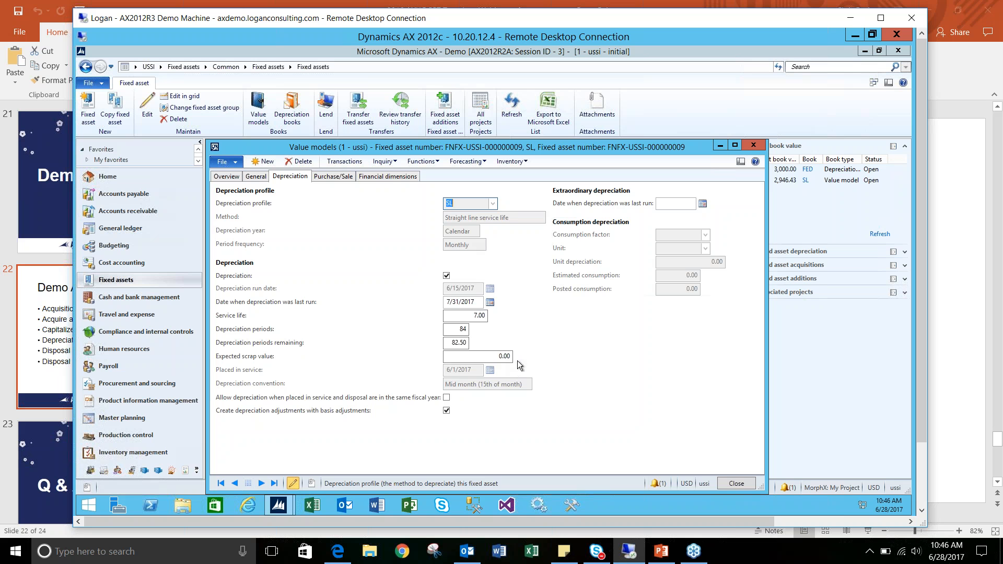
pyautogui.click(759, 144)
# - Open the lines of the "Fixed asset disposal Tablet" journal and set the line to 2/1/2018 with transaction type Disposal - scrap
pyautogui.click(191, 68)
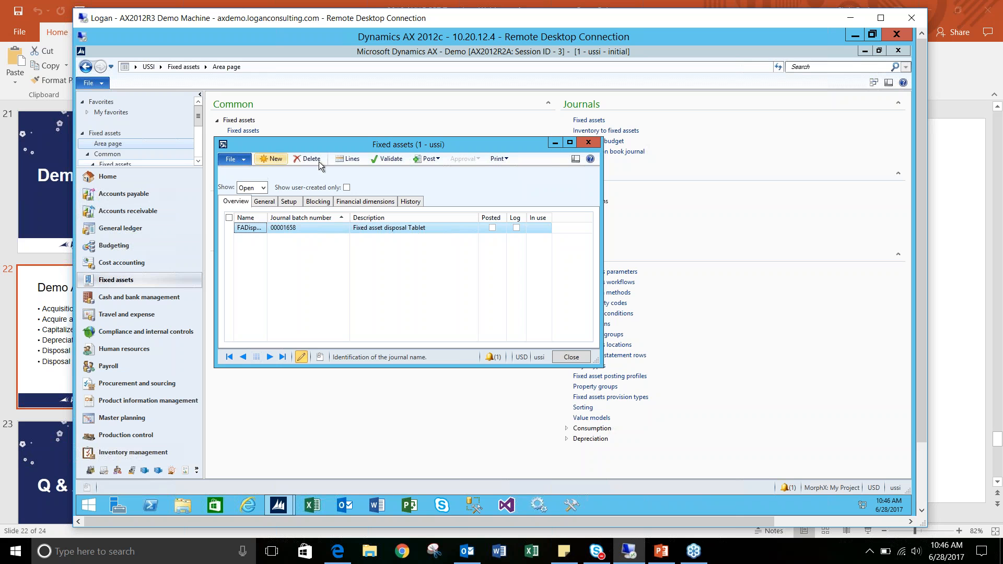
pyautogui.click(346, 159)
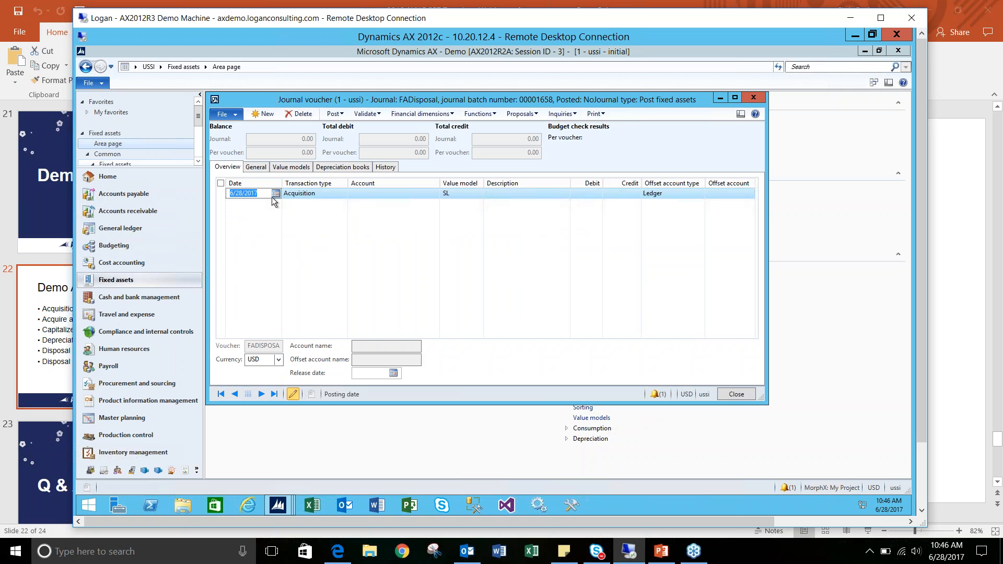
pyautogui.write('2/1/18')
pyautogui.press('Tab')
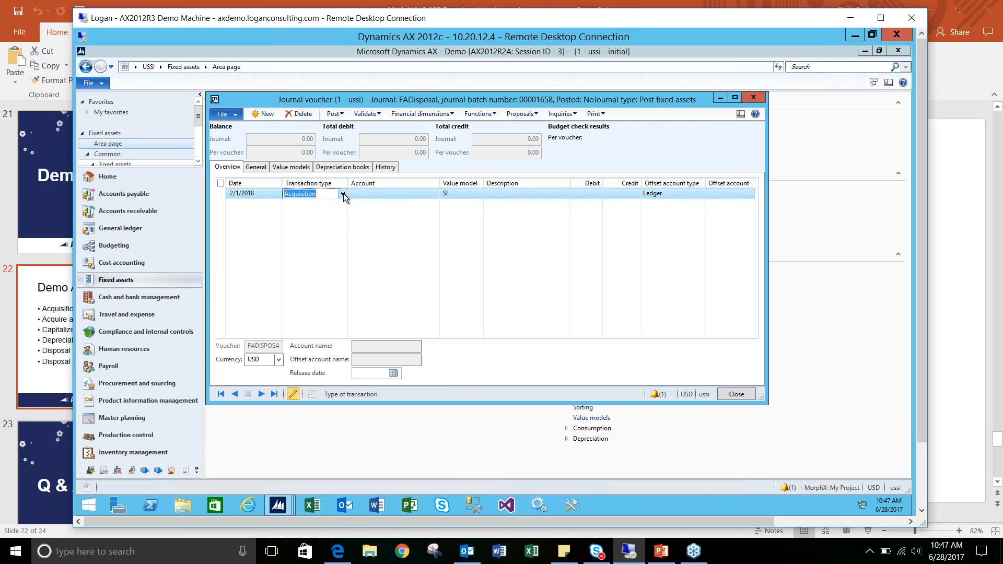
pyautogui.click(343, 195)
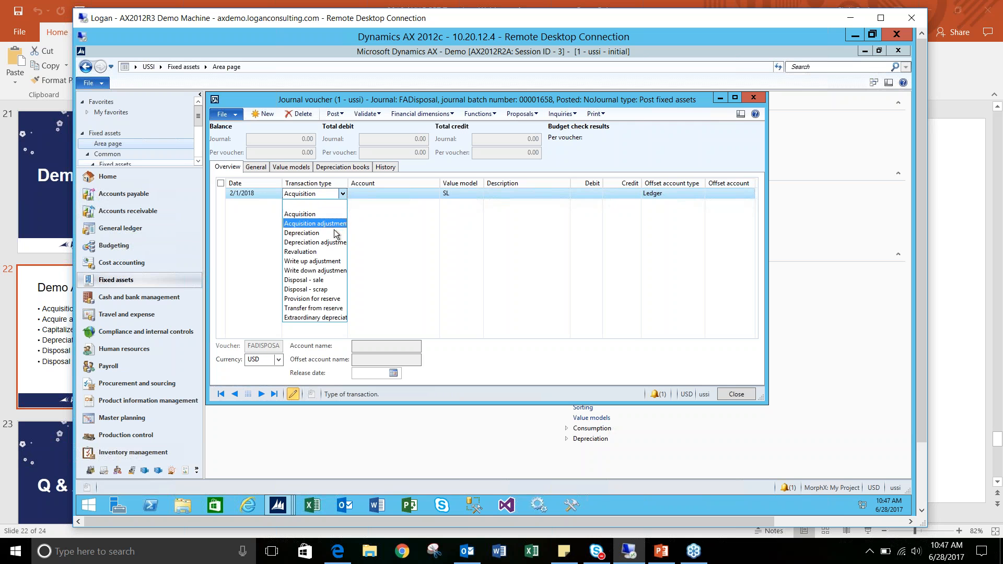
pyautogui.click(322, 289)
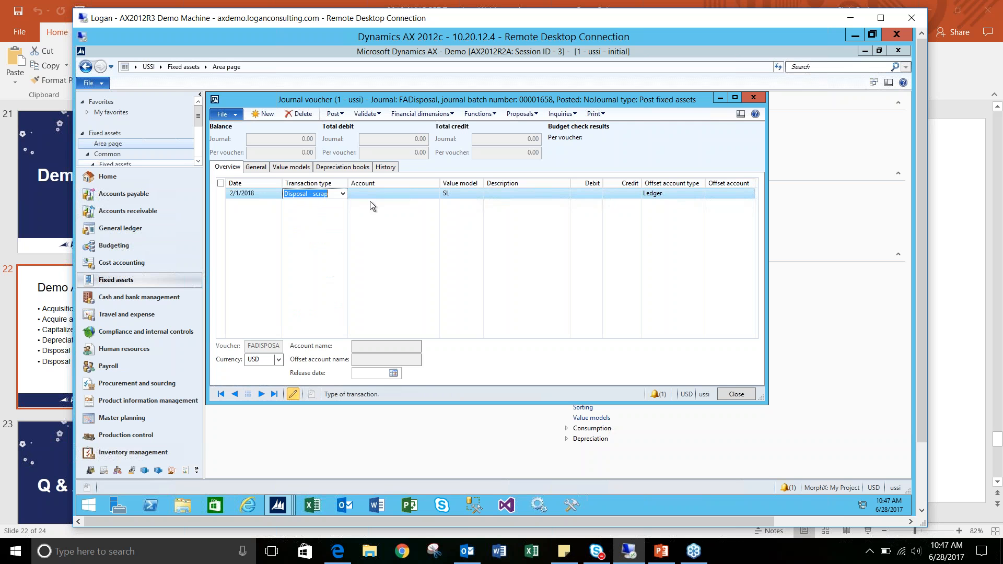
# - Assign the Hardware: Tablet asset COMP-USSI-000000002 to the disposal line and enter a credit of 909.55
pyautogui.click(377, 194)
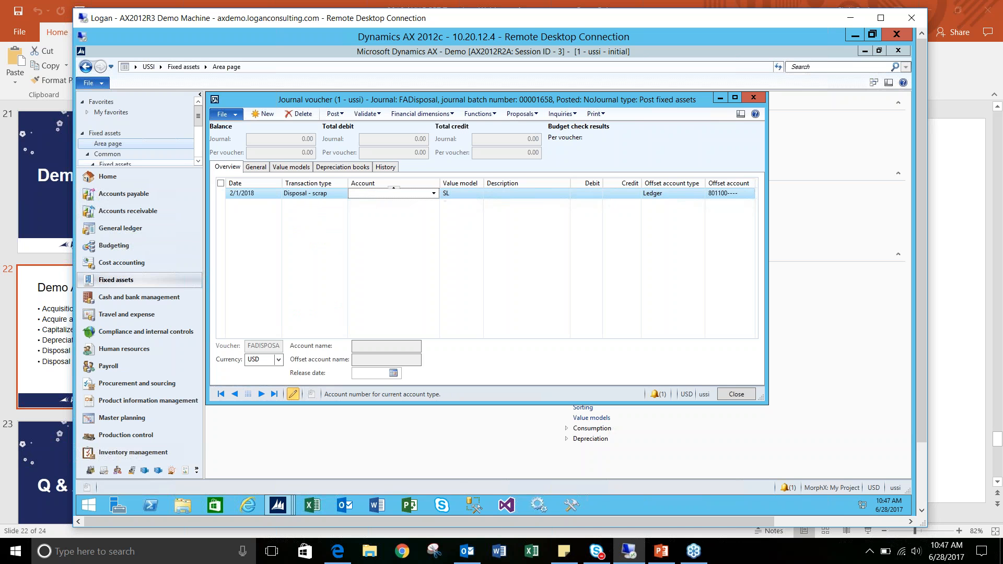
pyautogui.click(433, 193)
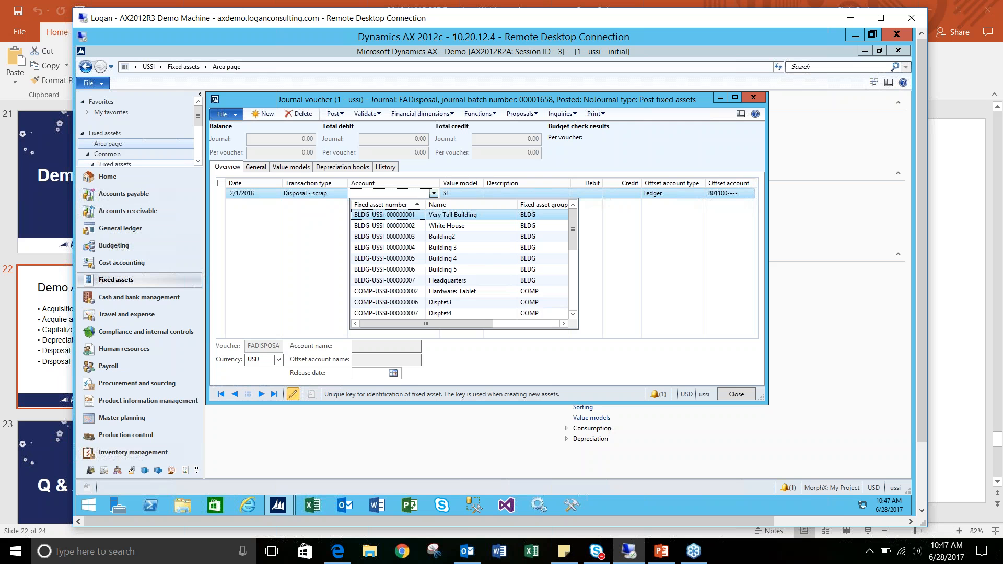
pyautogui.scroll(-1, 415, 237)
pyautogui.scroll(-1, 415, 237)
pyautogui.click(431, 227)
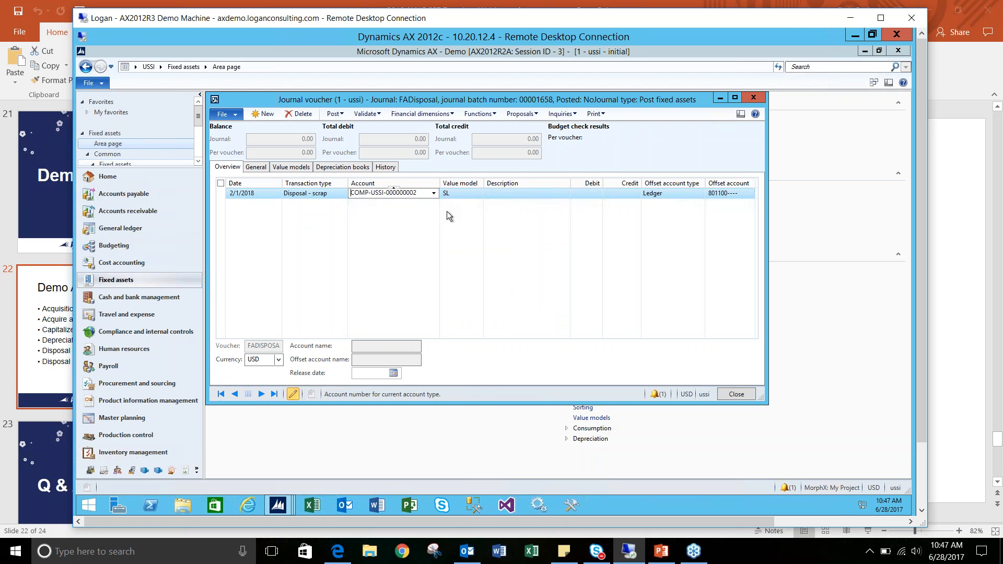
pyautogui.press('Tab')
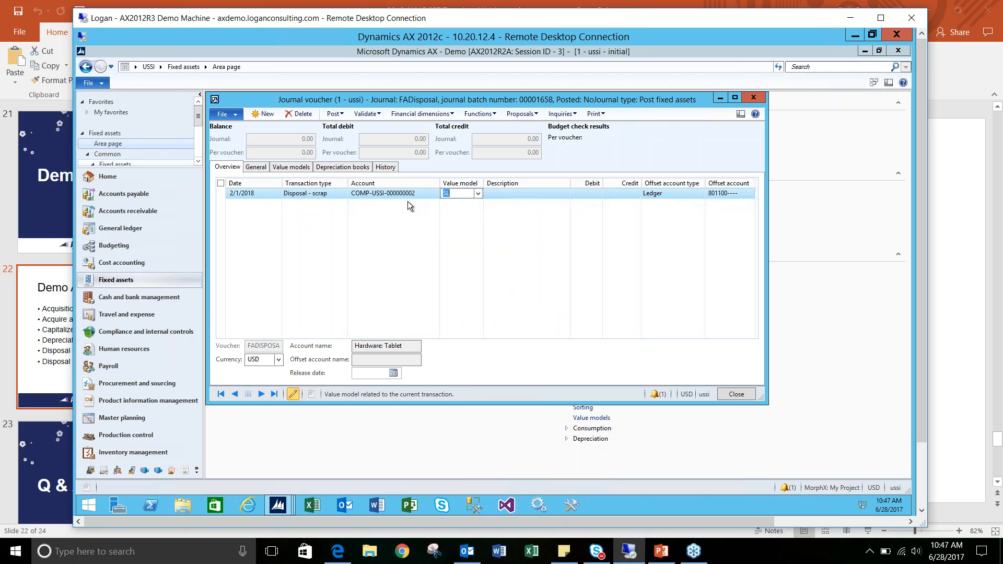
pyautogui.press('Tab')
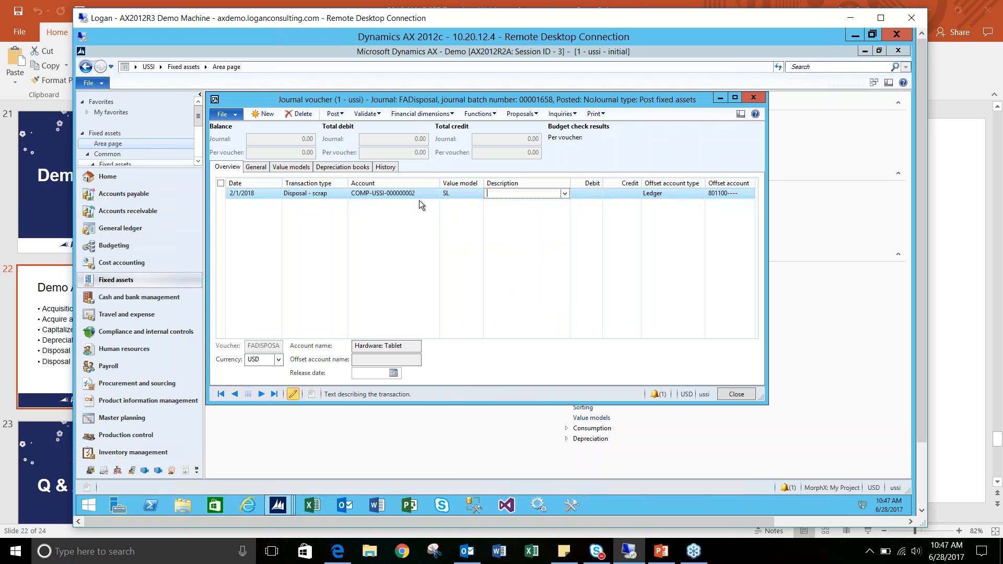
pyautogui.press('Tab')
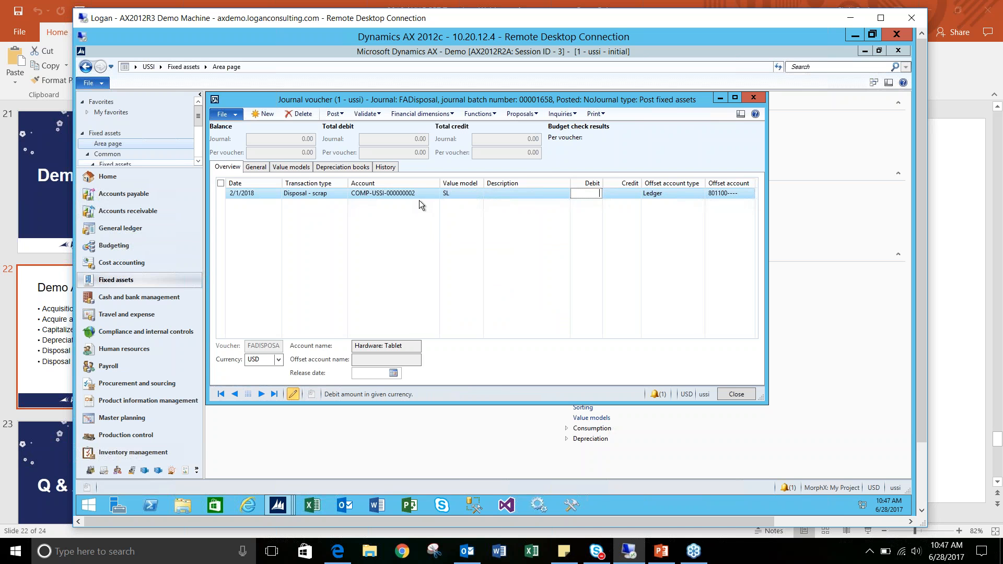
pyautogui.press('Tab')
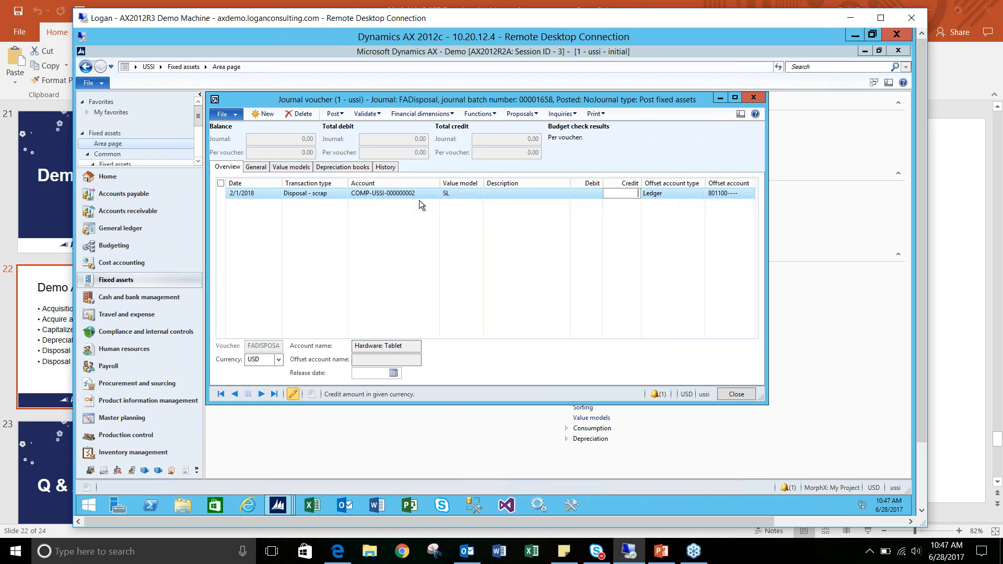
pyautogui.write('909.55')
pyautogui.press('Tab')
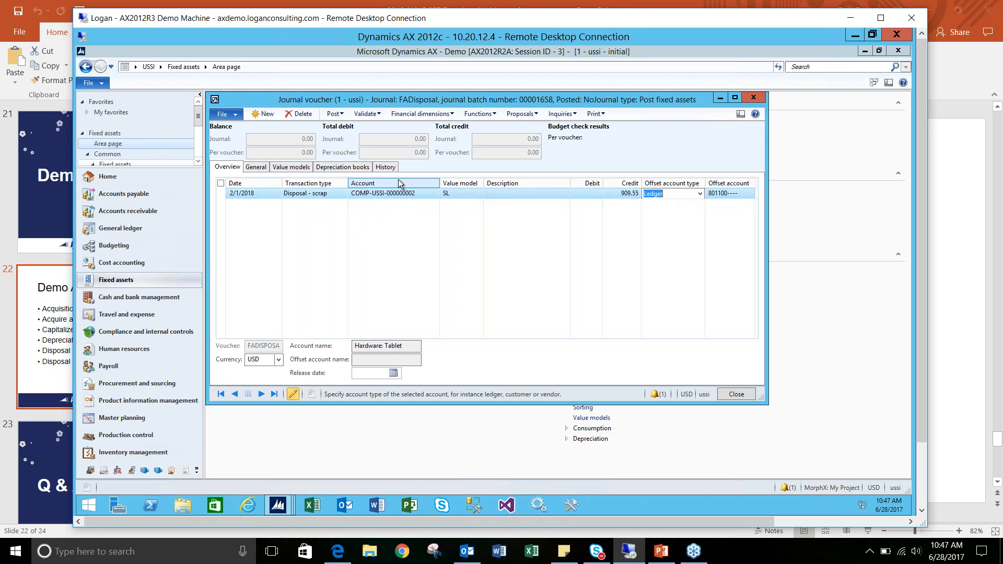
# - Try to validate the tablet disposal journal
pyautogui.click(372, 116)
pyautogui.click(317, 148)
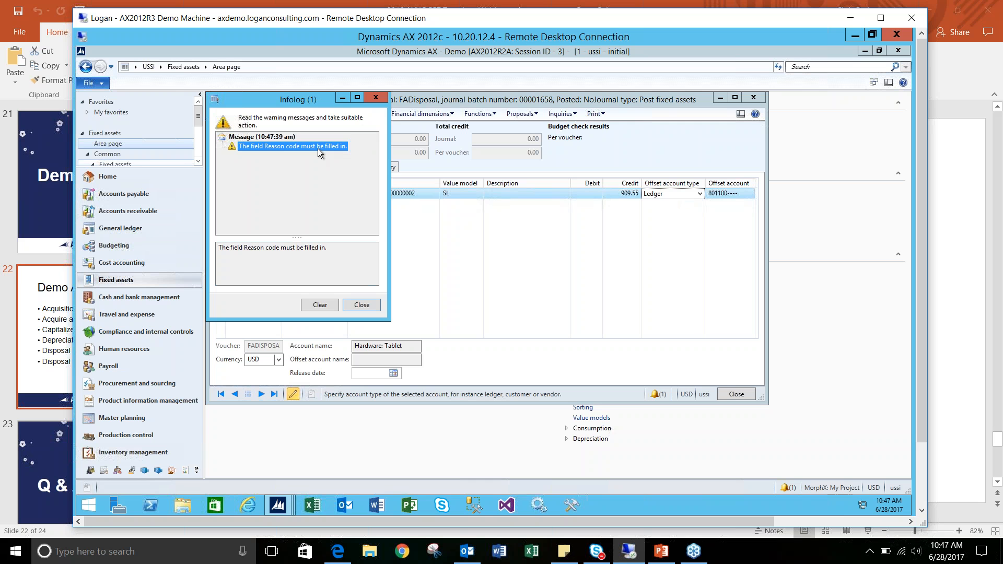
pyautogui.click(361, 305)
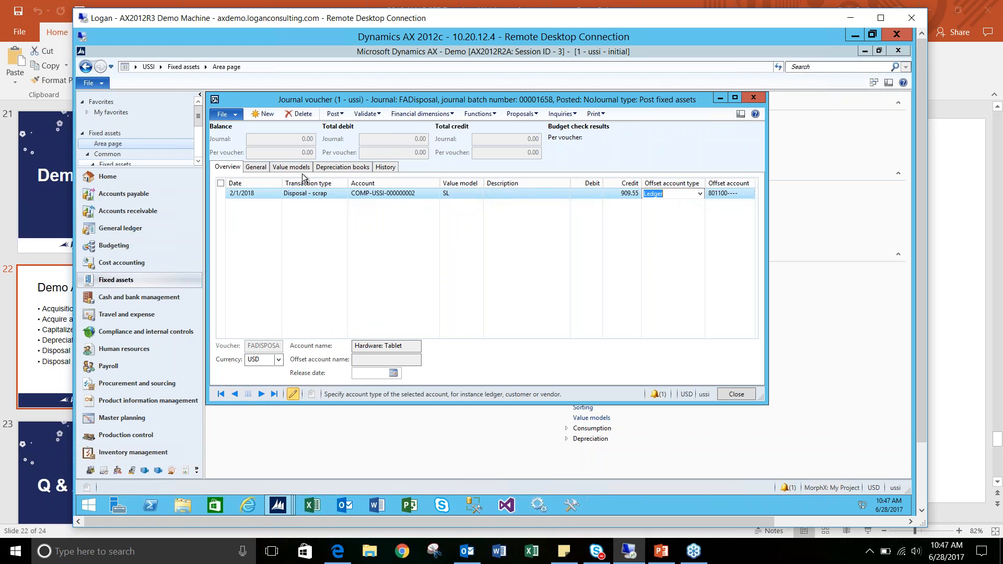
# - Set the disposal line's reason code to BROKE and post the journal
pyautogui.click(258, 167)
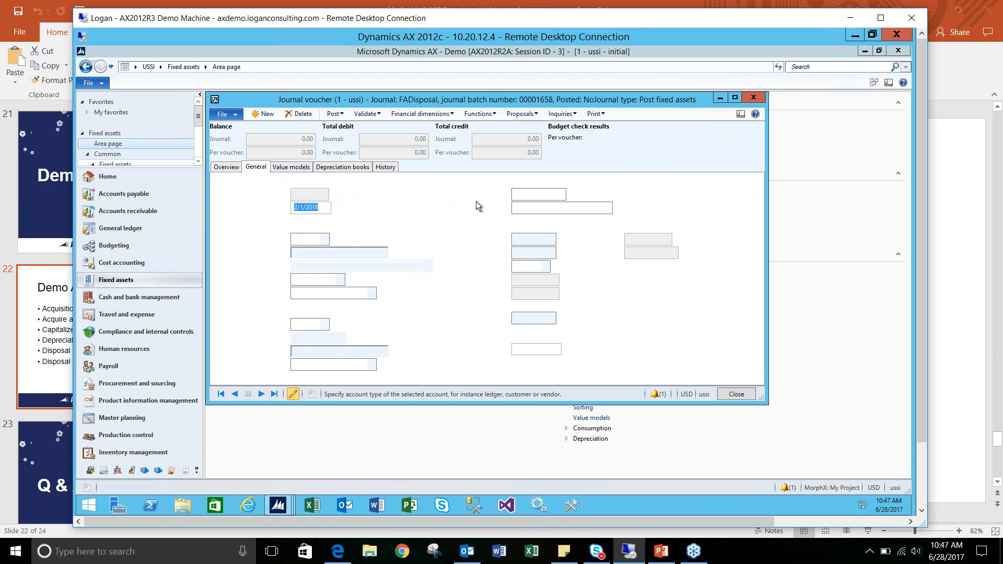
pyautogui.click(561, 195)
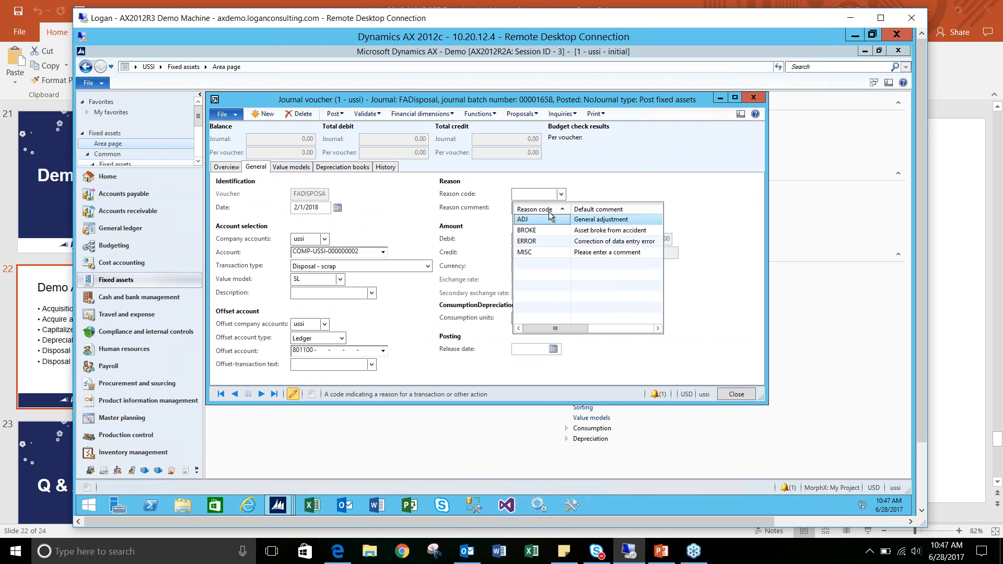
pyautogui.click(545, 228)
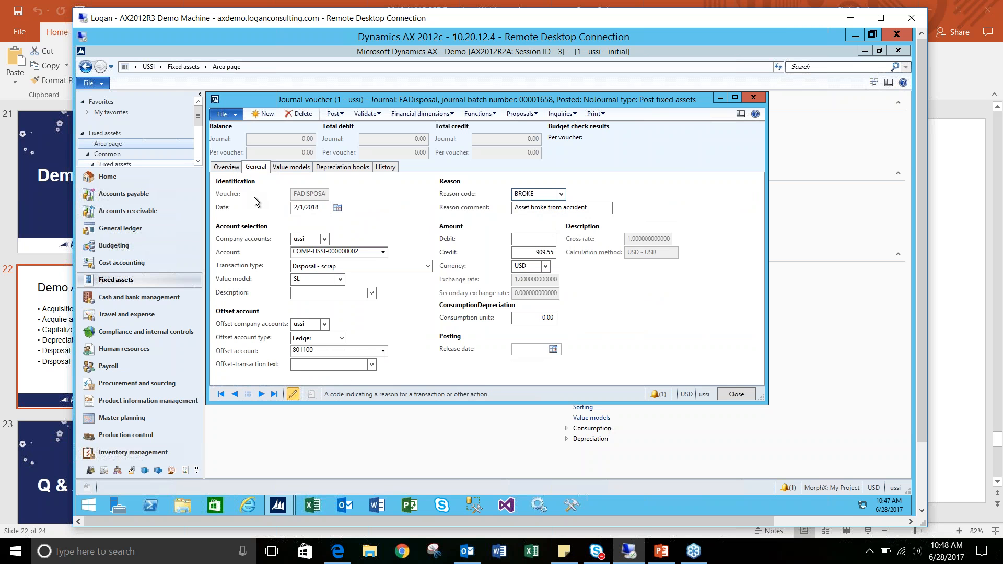
pyautogui.click(226, 167)
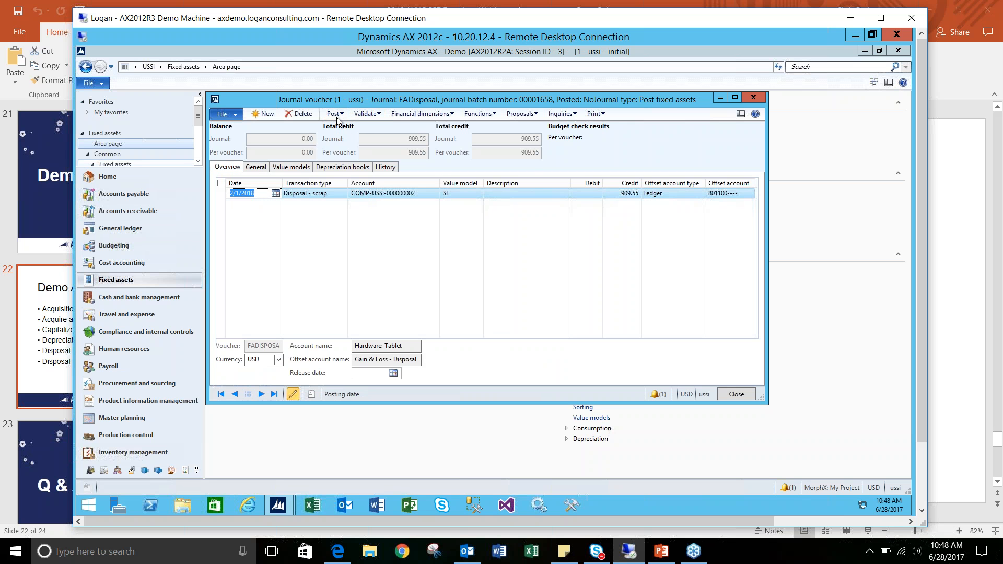
pyautogui.click(337, 117)
pyautogui.click(344, 129)
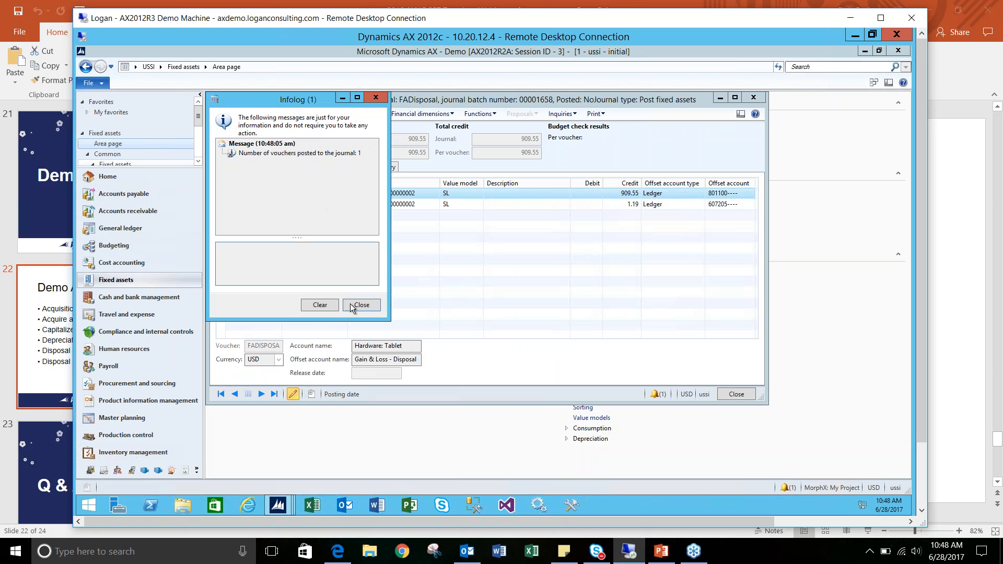
# - Dismiss the posting message, widen the transaction type column of the disposal lines, and close the tablet disposal journal
pyautogui.click(358, 300)
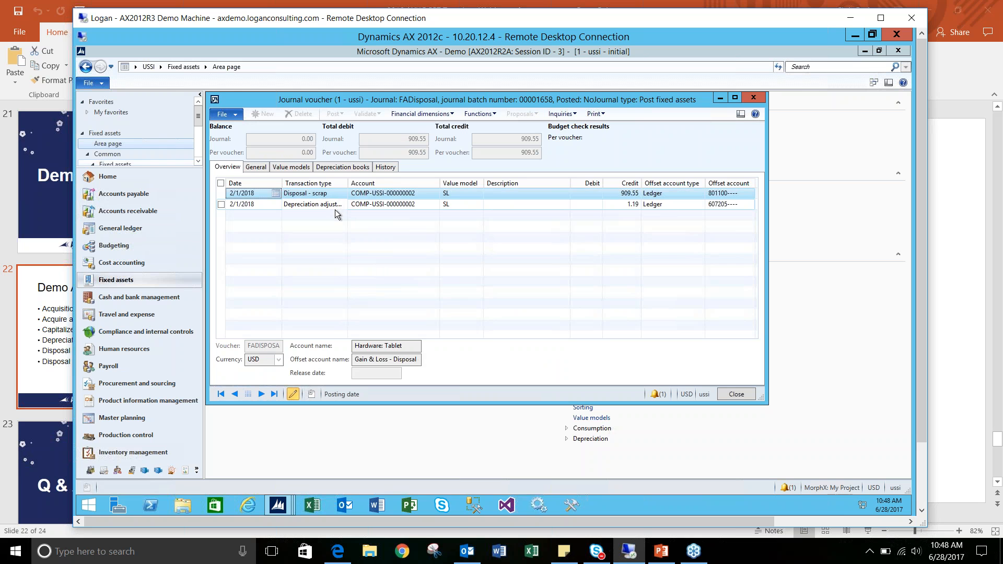
pyautogui.moveTo(365, 183); pyautogui.dragTo(369, 186)
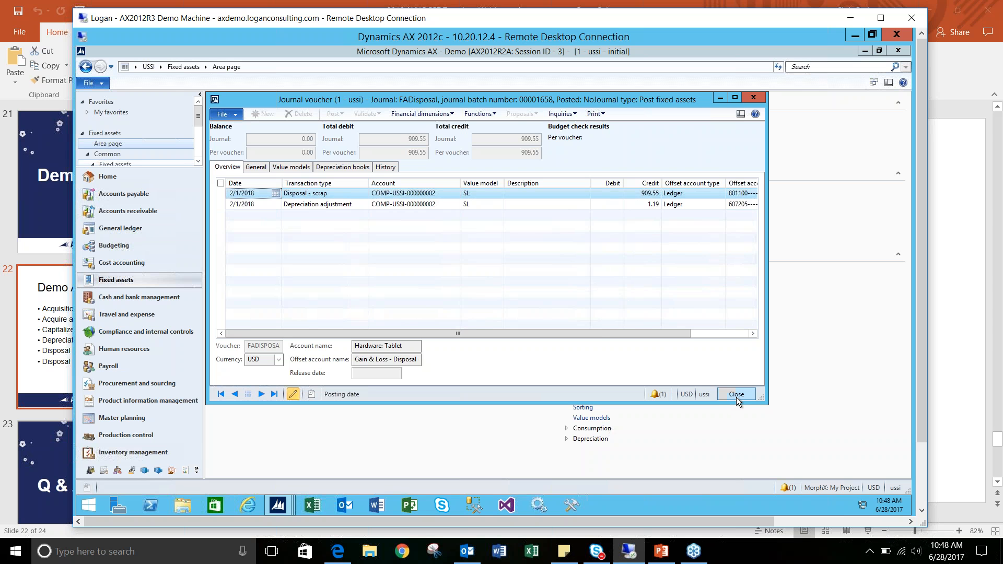
pyautogui.click(720, 392)
pyautogui.click(573, 358)
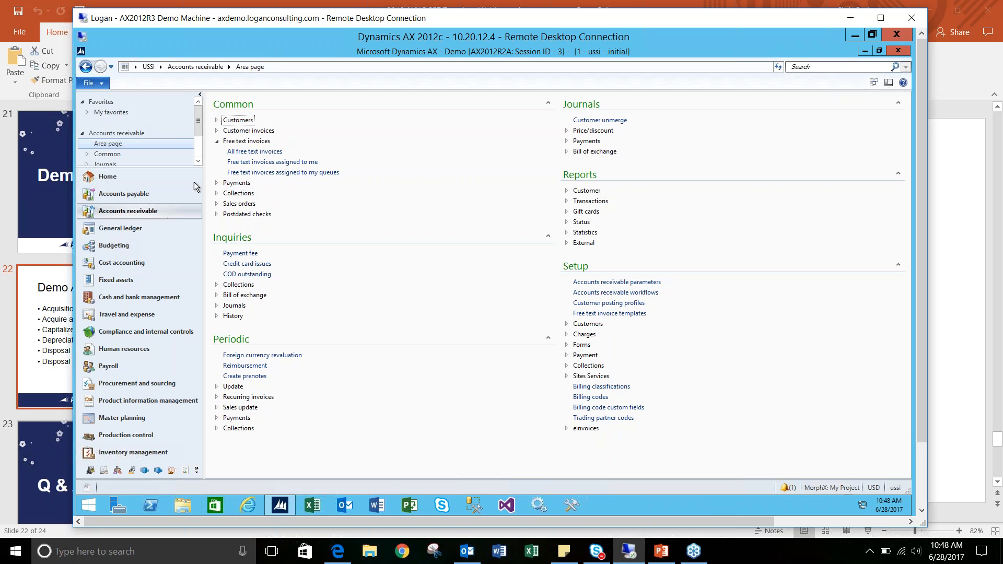
# - Open the unposted Designer Department Stores invoice dated 2/5/2018 from all free text invoices for editing
pyautogui.click(263, 155)
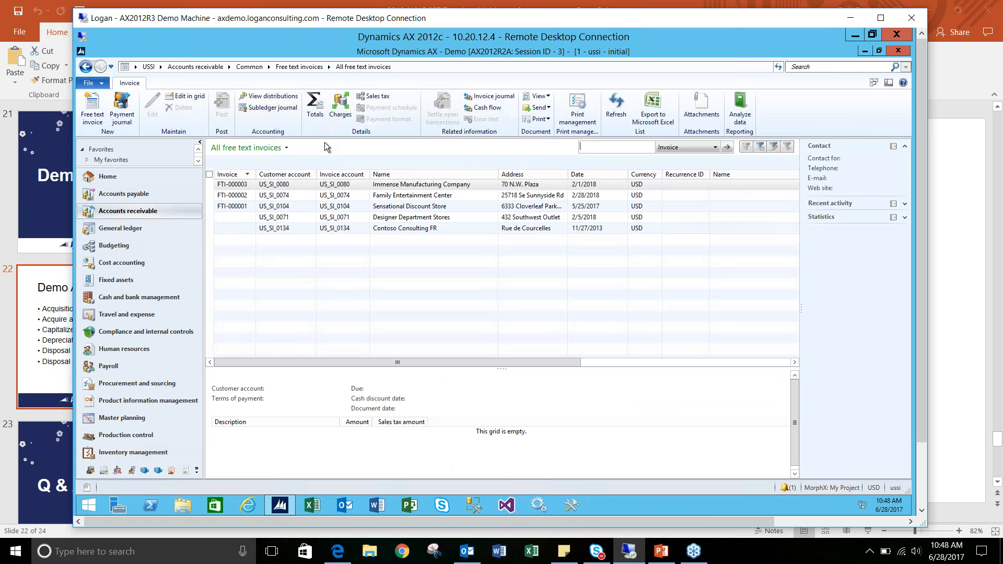
pyautogui.click(301, 215)
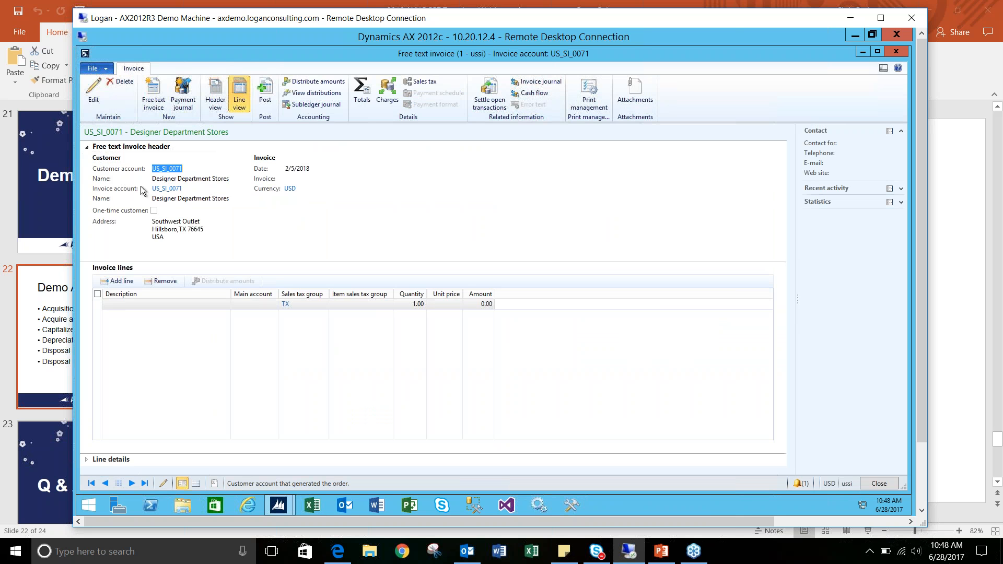
pyautogui.click(92, 93)
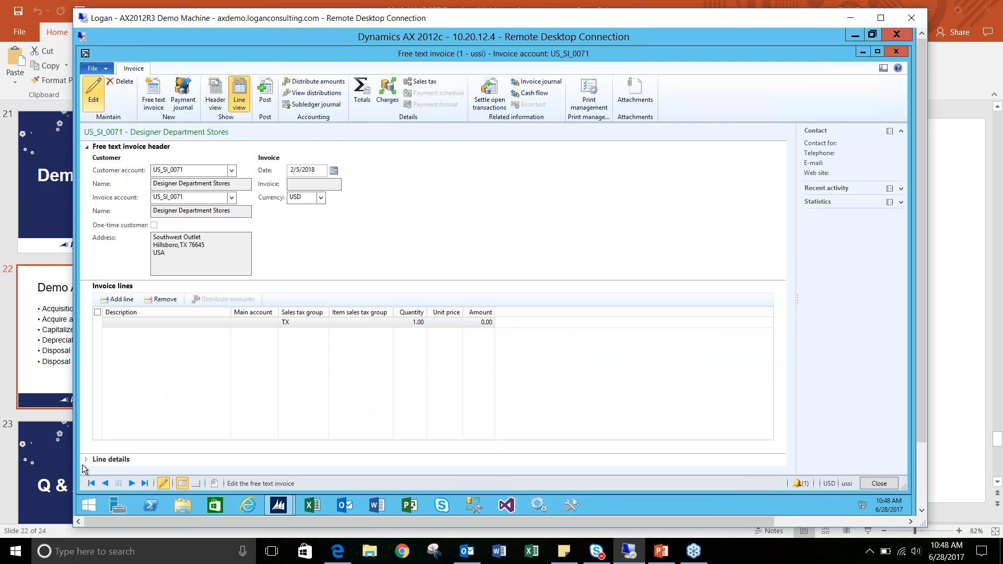
# - Assign the Very Tall Building asset BLDG-USSI-000000001 to the invoice line in its line details
pyautogui.click(111, 459)
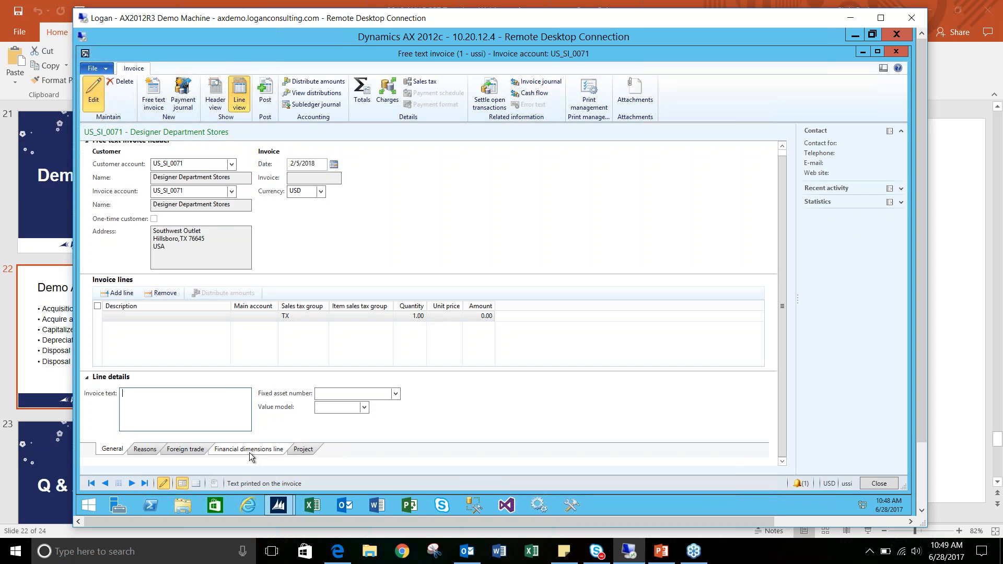
pyautogui.click(395, 393)
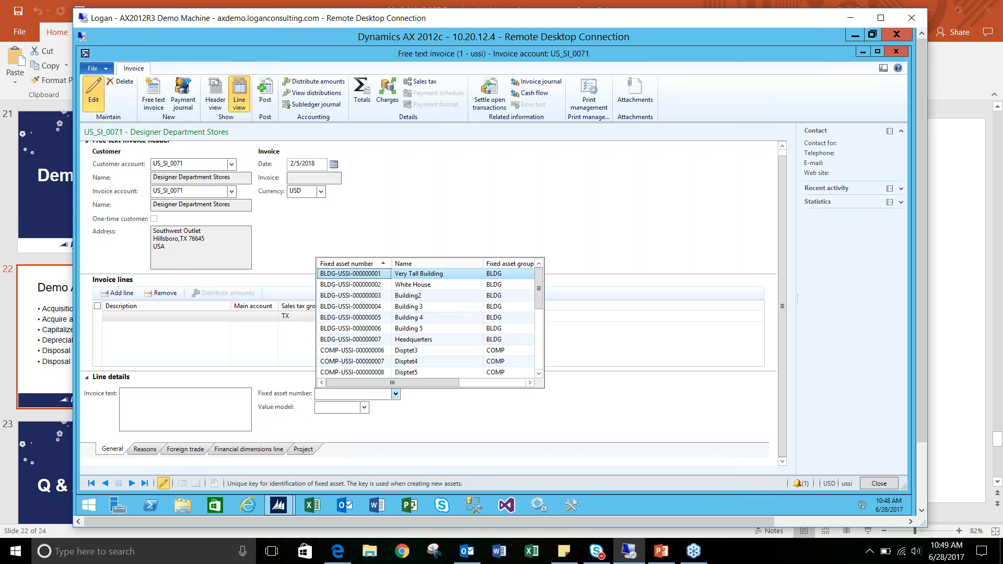
pyautogui.click(359, 275)
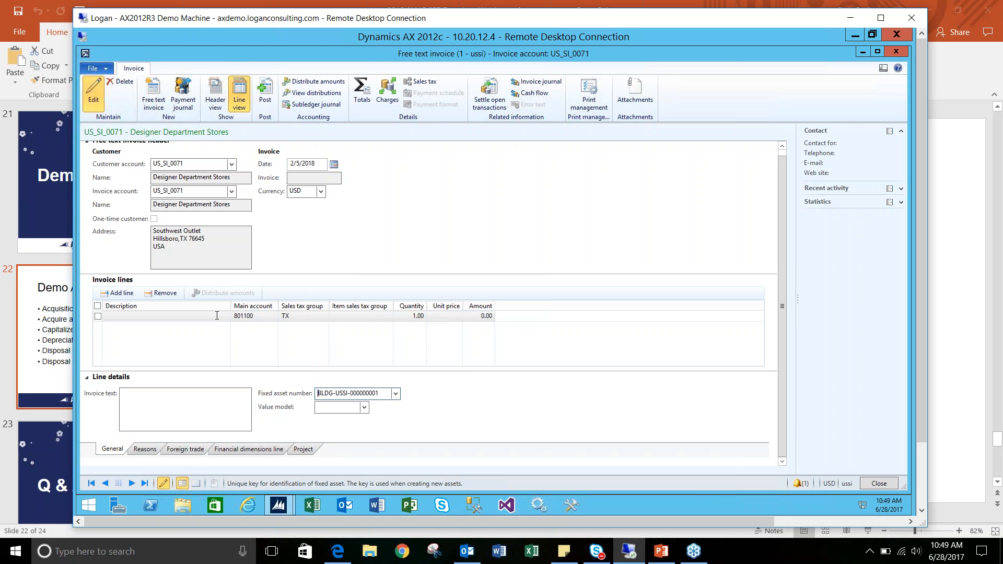
# - Describe the invoice line as "Selling very tall building", set its unit price to 1,000,000.00, and widen the price column
pyautogui.click(192, 316)
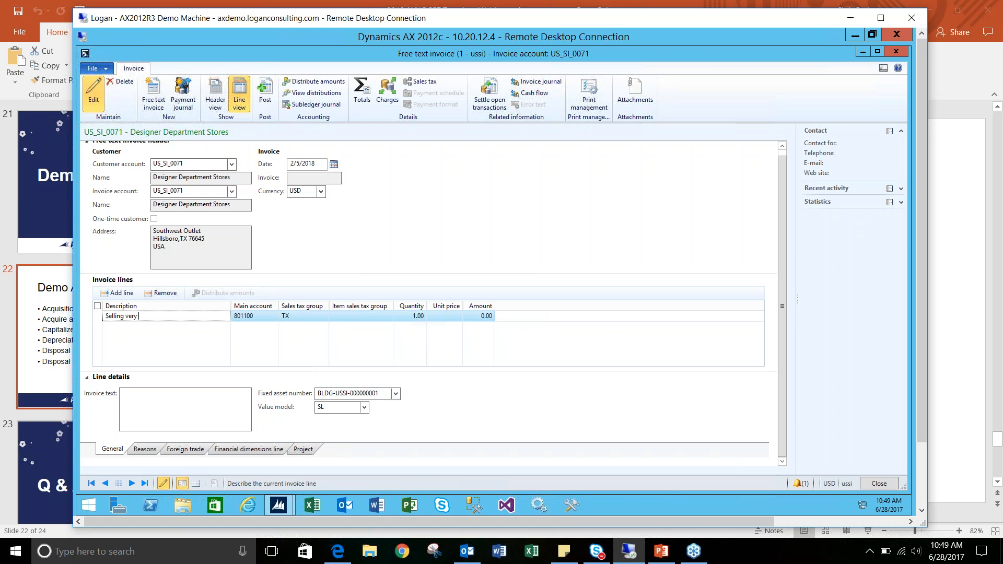
pyautogui.press('Tab')
pyautogui.press('Tab')
pyautogui.press('Tab')
pyautogui.press('Tab')
pyautogui.press('Tab')
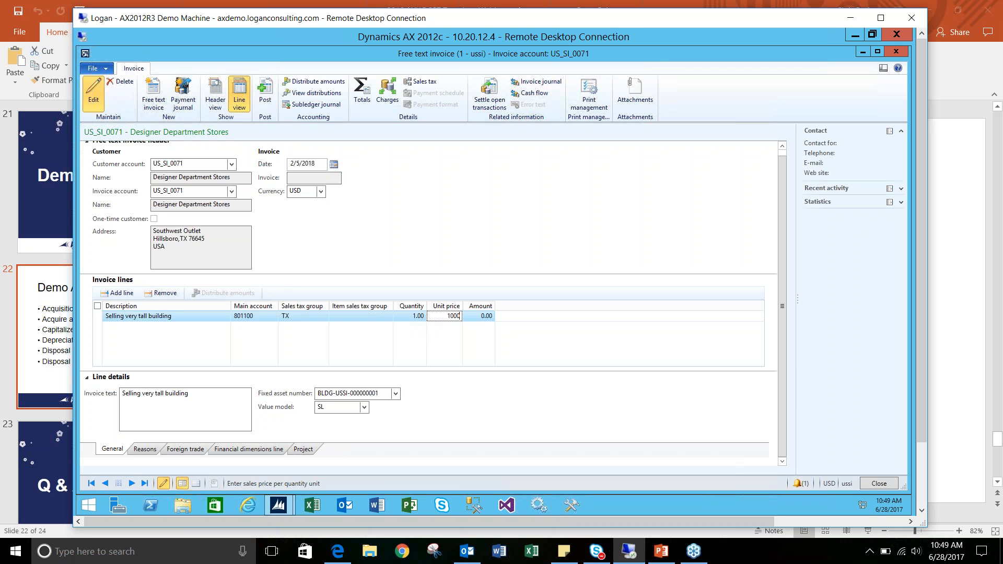
pyautogui.press('Tab')
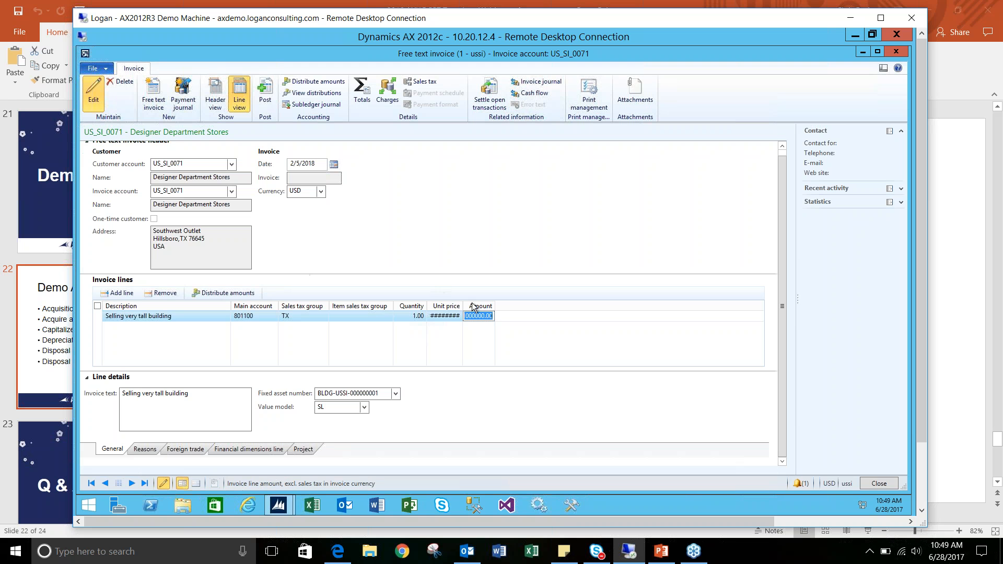
pyautogui.moveTo(462, 306); pyautogui.dragTo(488, 303)
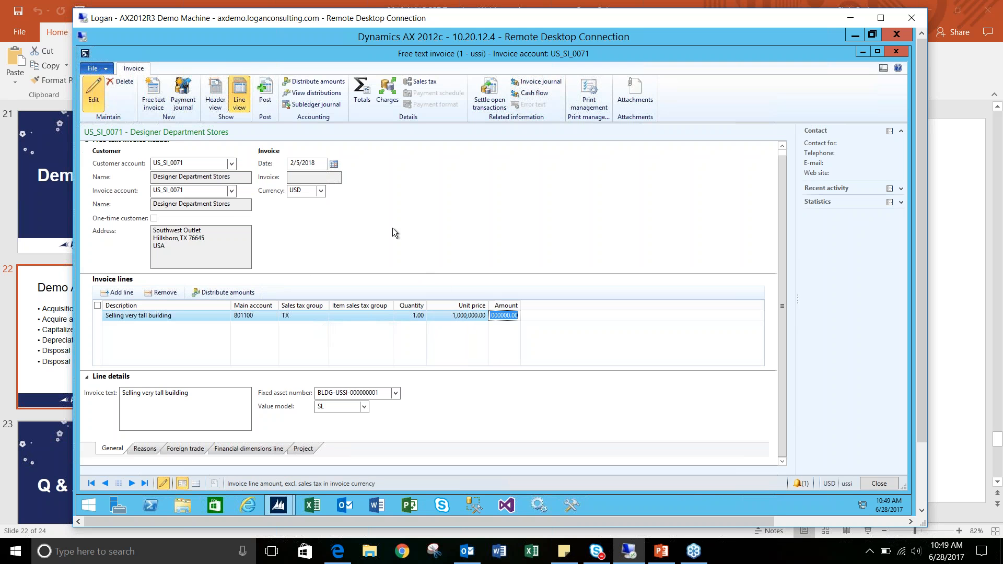
# - Try to post the Designer Department Stores free text invoice, and close the invoice
pyautogui.click(272, 94)
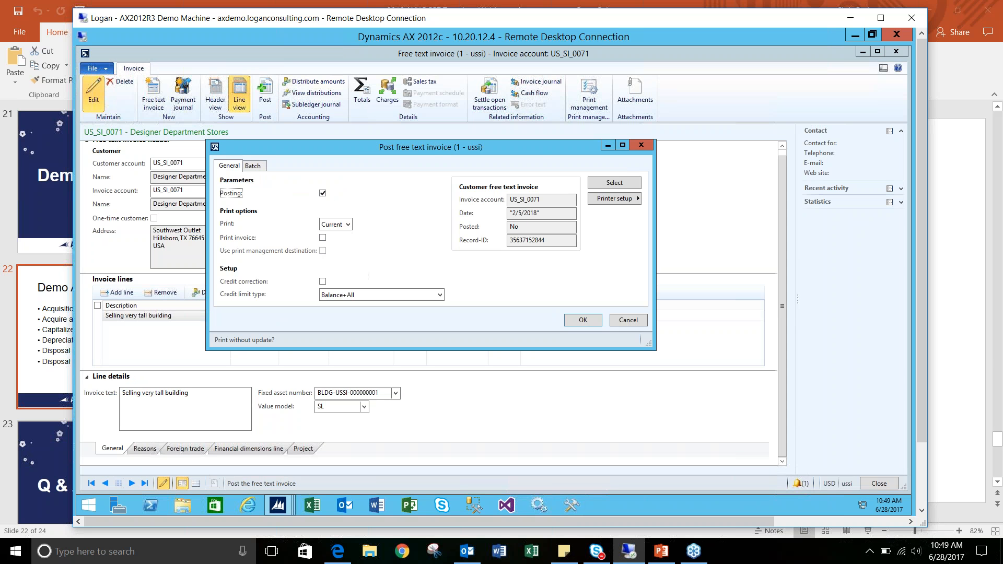
pyautogui.click(583, 322)
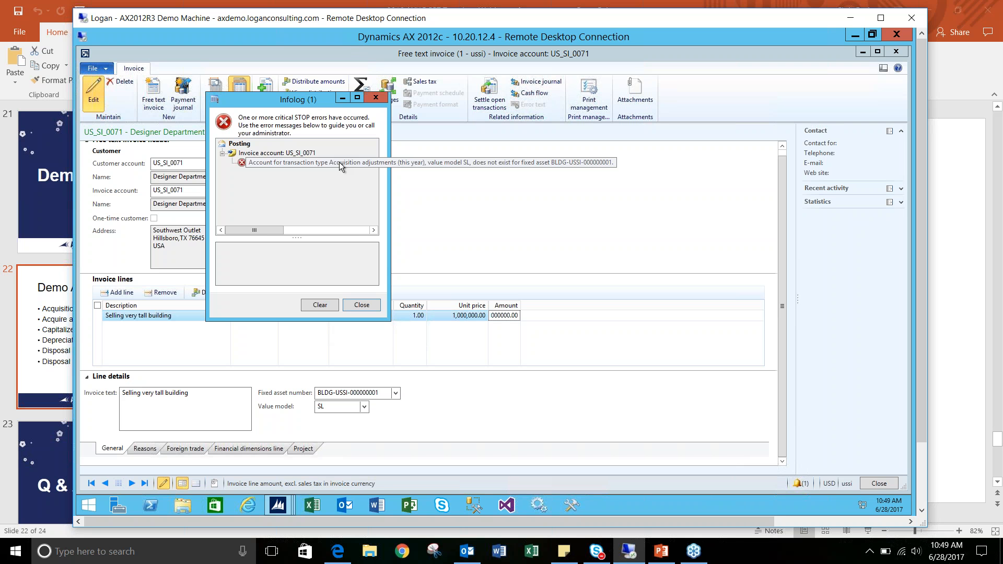
pyautogui.click(361, 305)
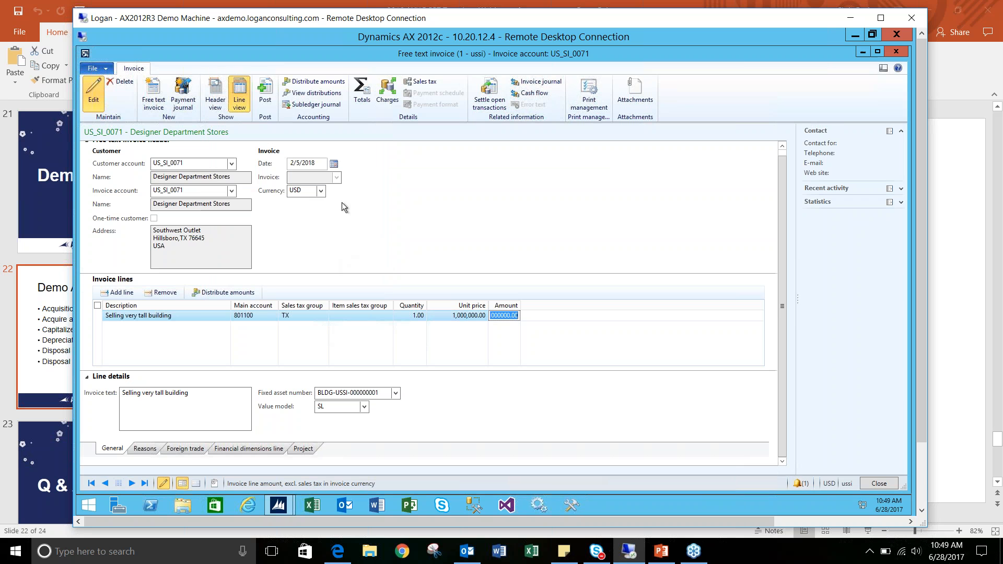
pyautogui.click(897, 52)
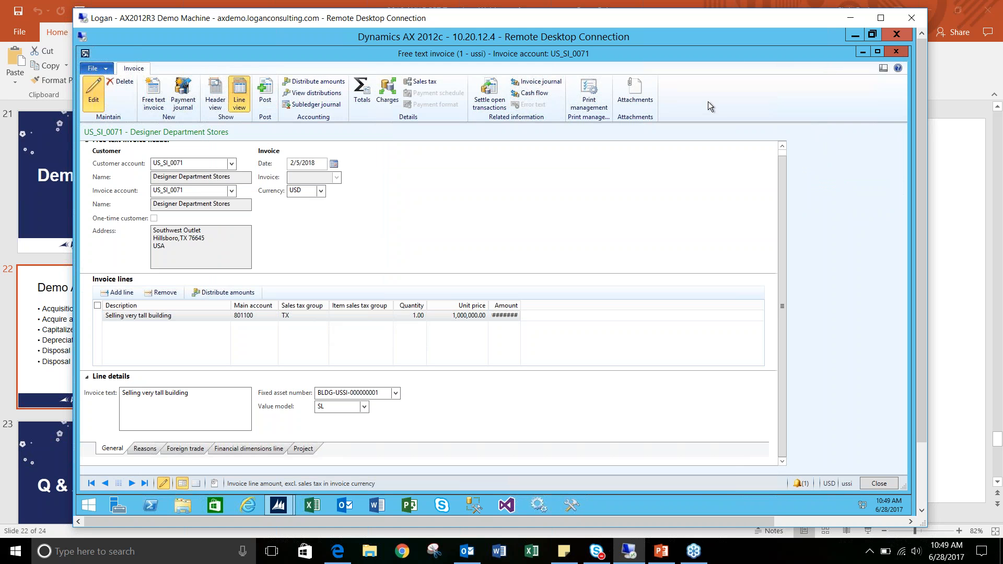
# - Open the Sold disposal parameters of the All assets fixed asset posting profile and sort them by fixed asset relation
pyautogui.click(177, 67)
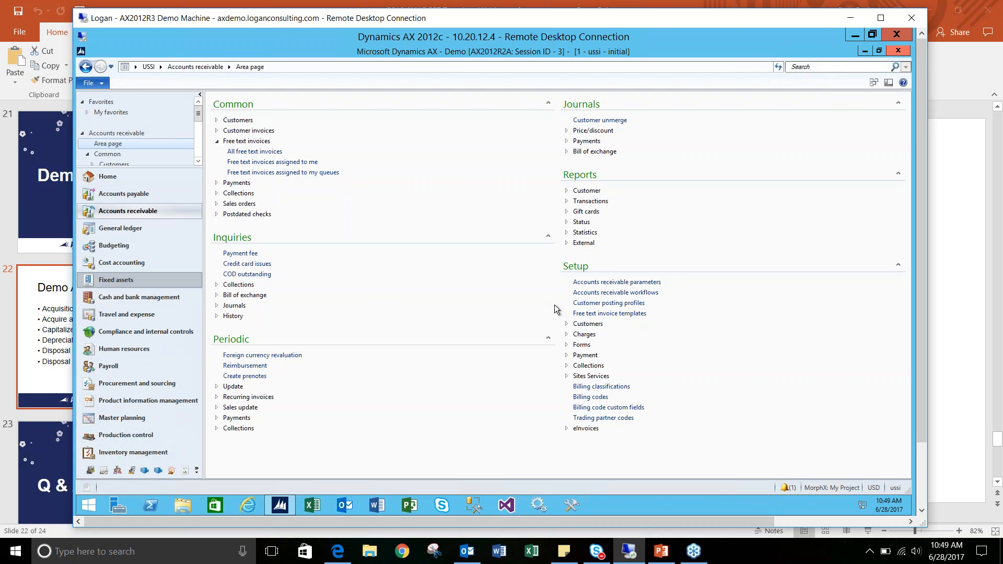
pyautogui.click(590, 376)
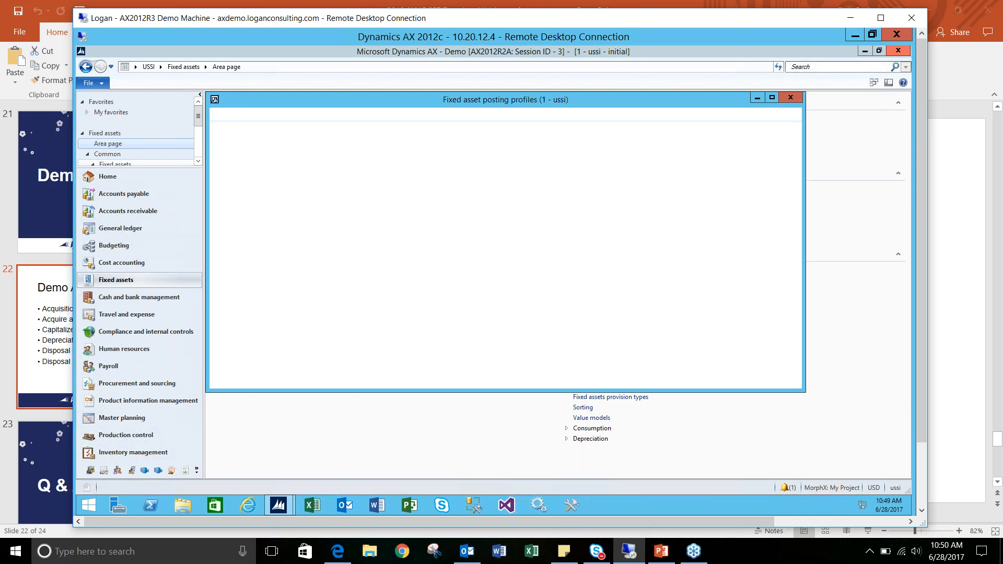
pyautogui.click(355, 126)
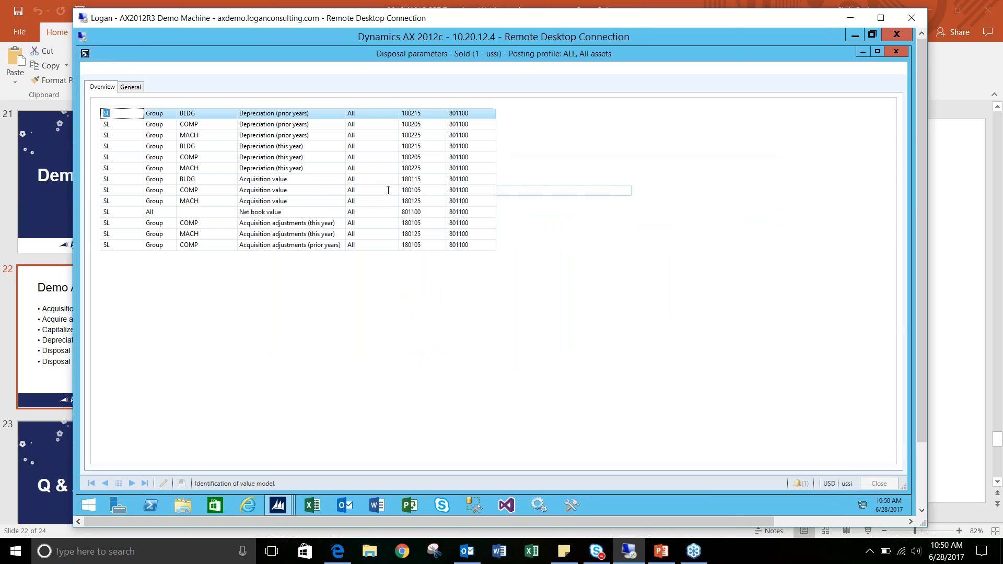
pyautogui.click(199, 98)
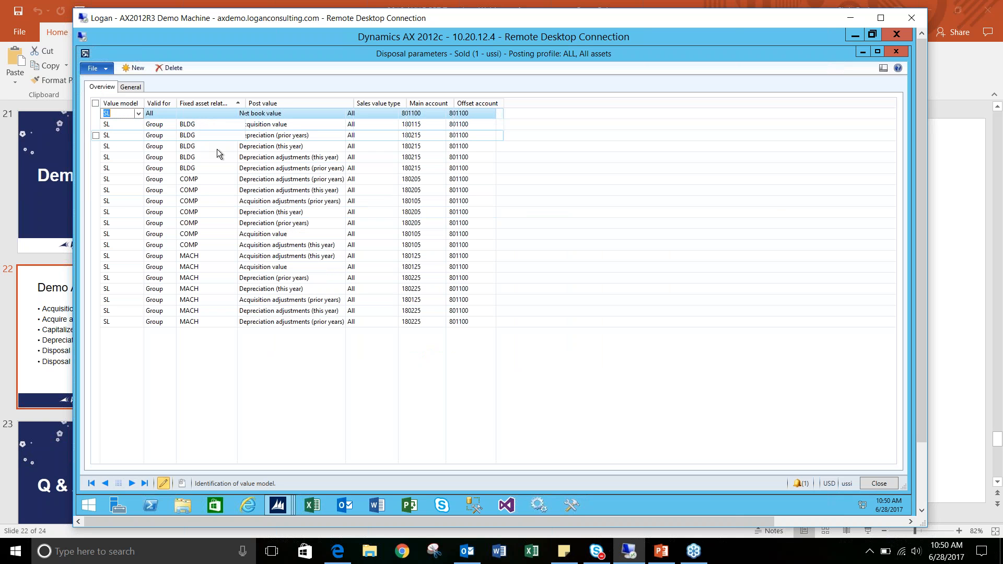
# - Add a disposal parameter line for value model SL that is valid for the group BLDG
pyautogui.click(134, 68)
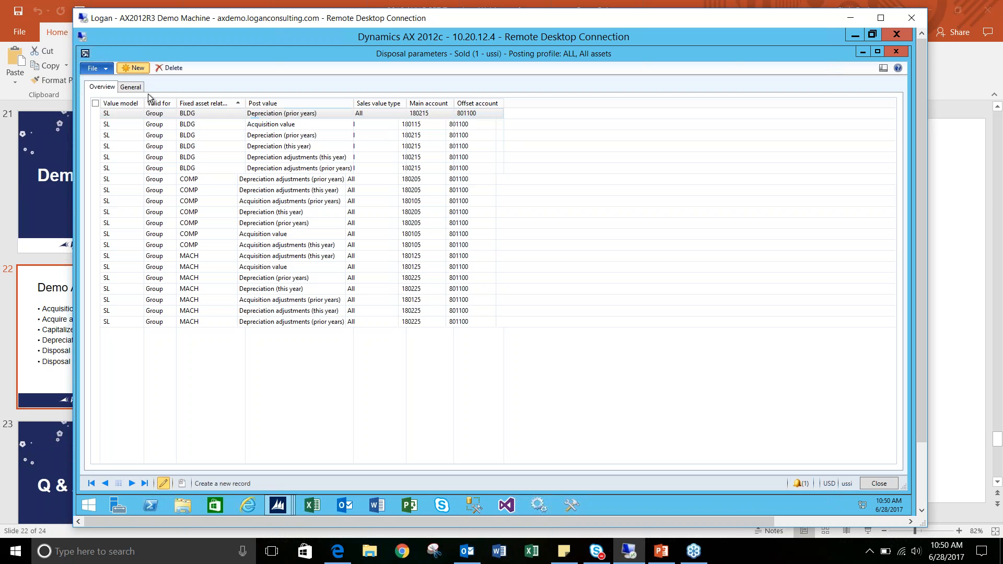
pyautogui.click(167, 114)
pyautogui.click(171, 113)
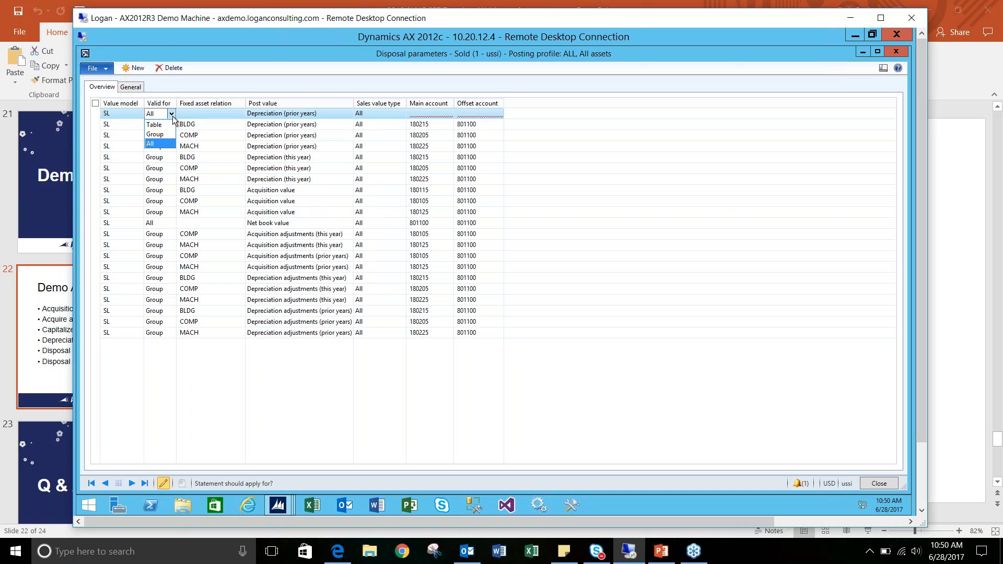
pyautogui.click(155, 134)
pyautogui.click(212, 113)
pyautogui.click(249, 113)
pyautogui.click(228, 136)
# - Set the new BLDG line's post value to Acquisition adjustments (prior years)
pyautogui.click(356, 114)
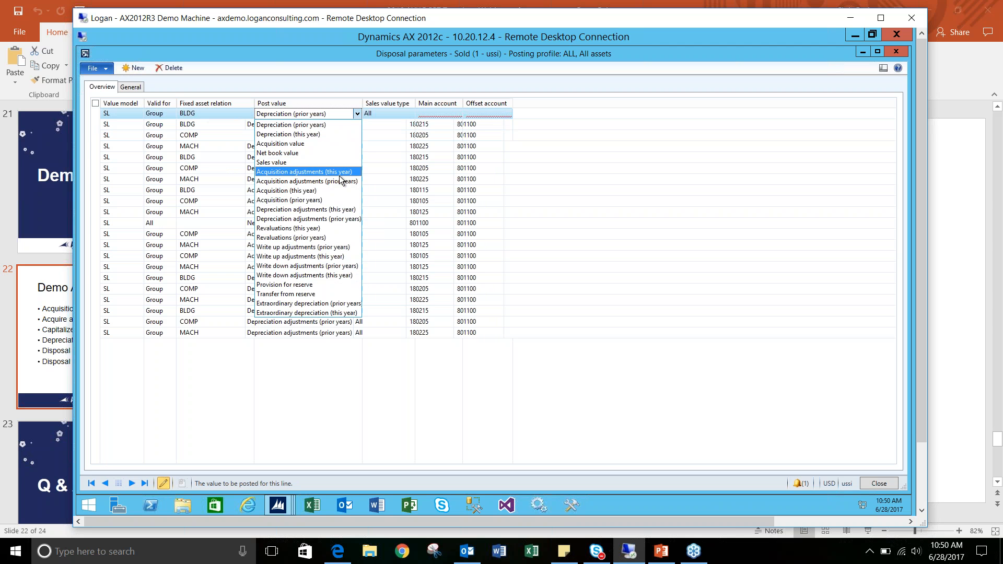
pyautogui.click(339, 175)
pyautogui.click(358, 114)
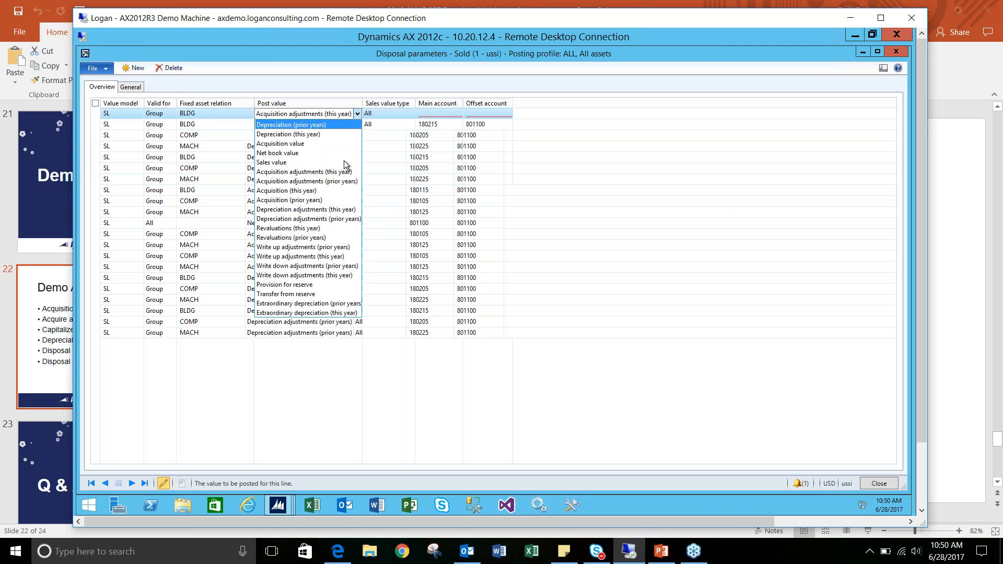
pyautogui.click(340, 181)
# - Set the main account of the new BLDG acquisition adjustments line to 180115 Buildings
pyautogui.click(427, 113)
pyautogui.write('180215')
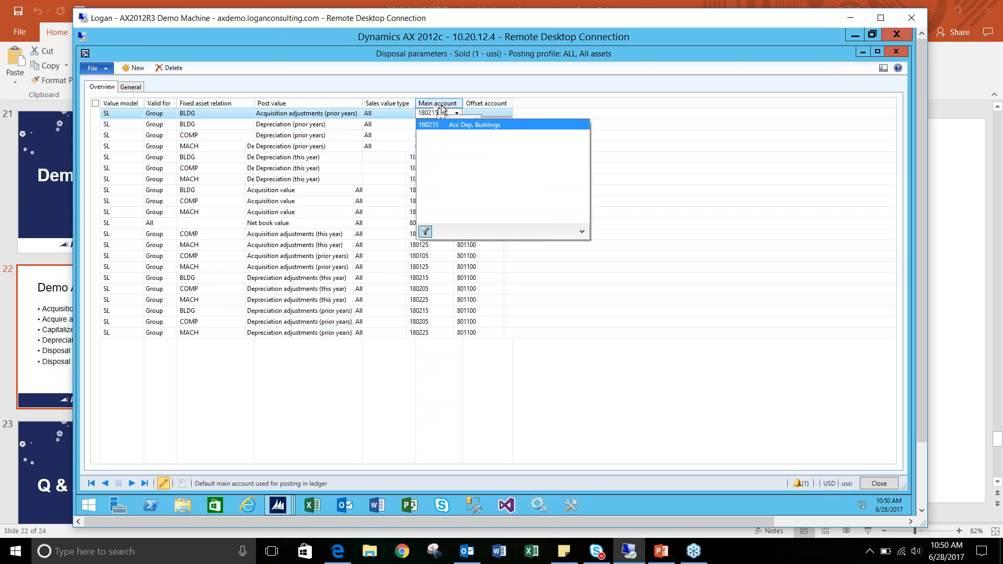
pyautogui.press('BackSpace')
pyautogui.press('BackSpace')
pyautogui.press('BackSpace')
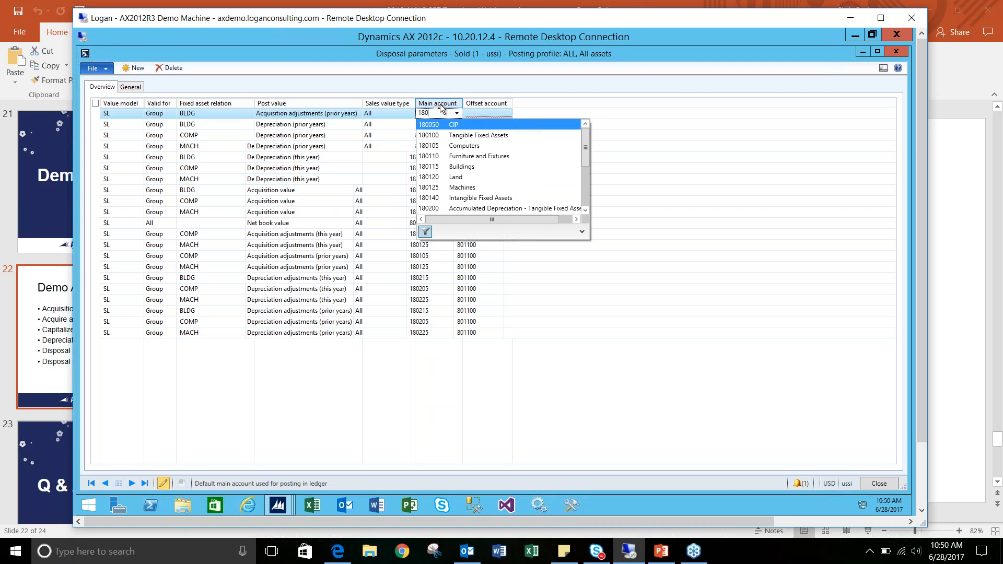
pyautogui.click(443, 167)
# - Set the new BLDG line's offset account to 801100 and close the disposal parameters and posting profiles
pyautogui.click(481, 113)
pyautogui.write('8011')
pyautogui.click(484, 125)
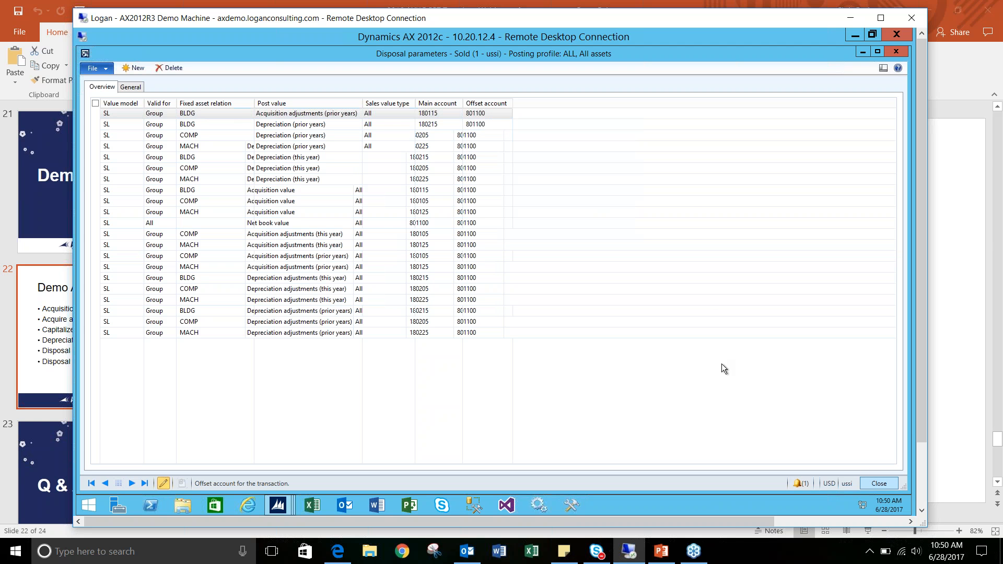
pyautogui.press('Escape')
pyautogui.press('Escape')
# - Try again to post the Designer Department Stores free text invoice and read the full posting error
pyautogui.click(128, 211)
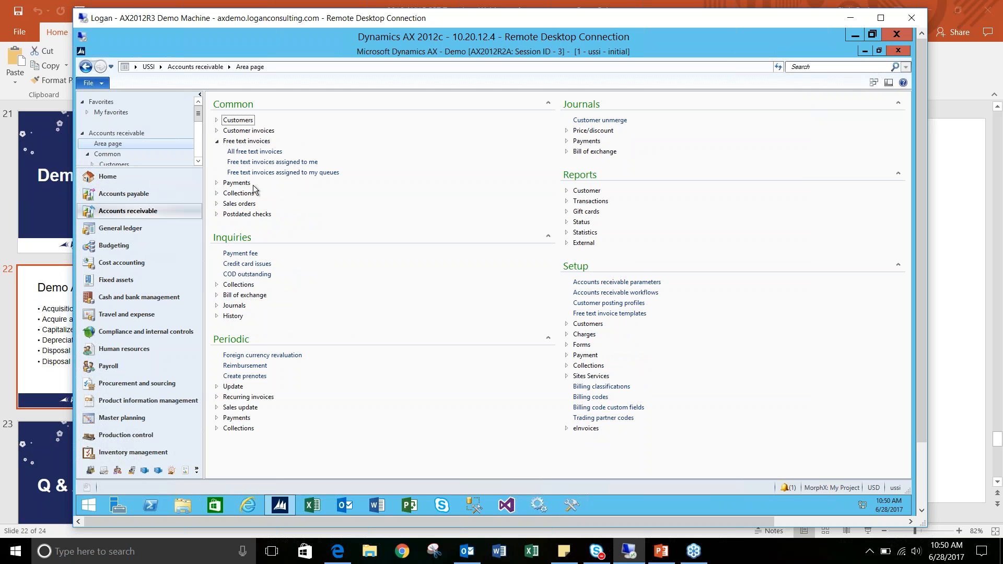
pyautogui.click(255, 152)
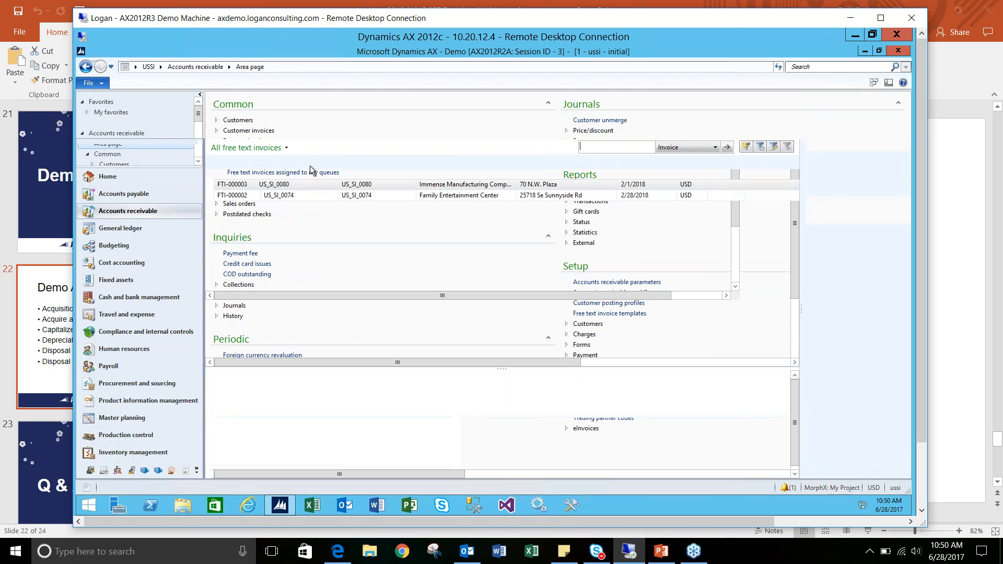
pyautogui.click(294, 216)
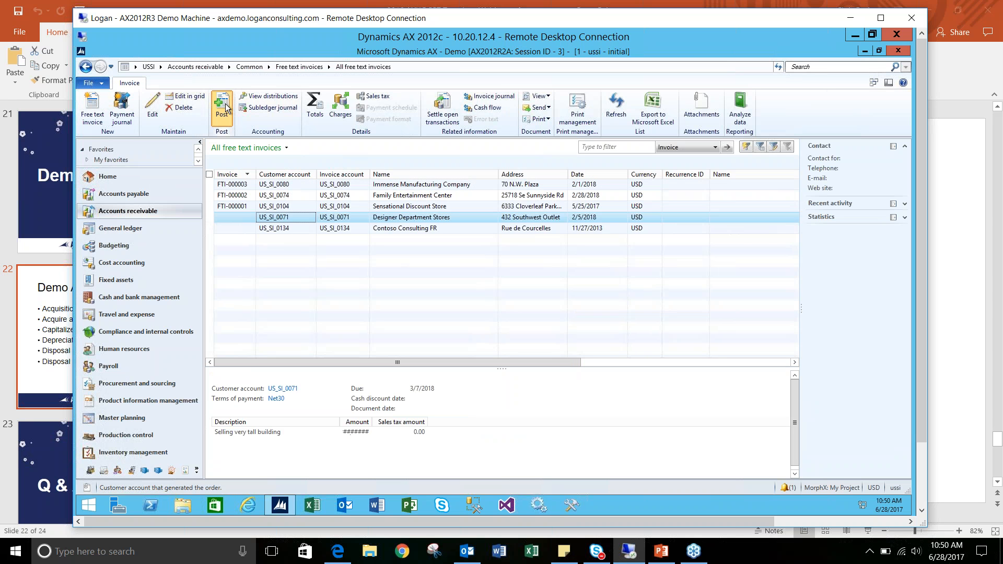
pyautogui.click(581, 321)
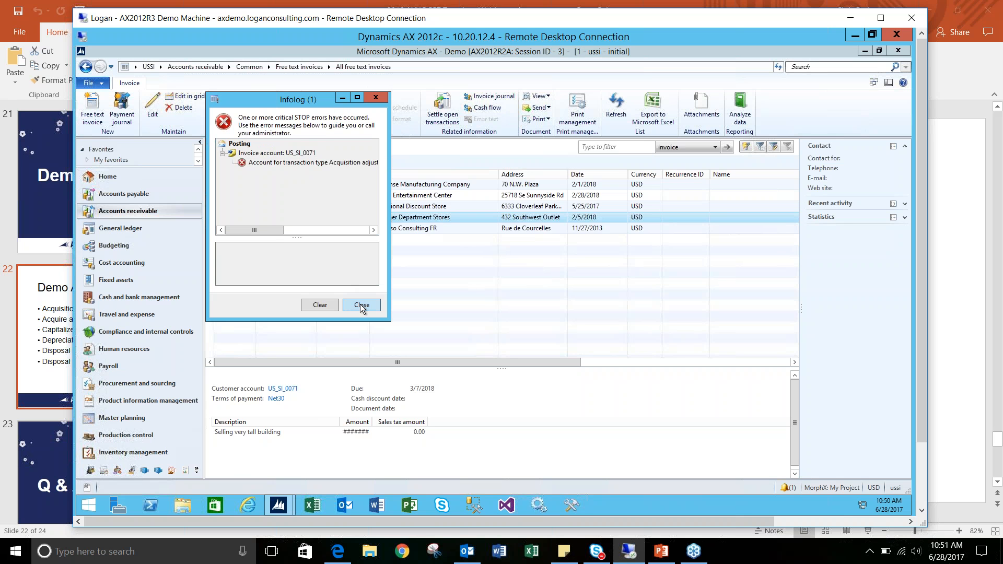
pyautogui.click(340, 163)
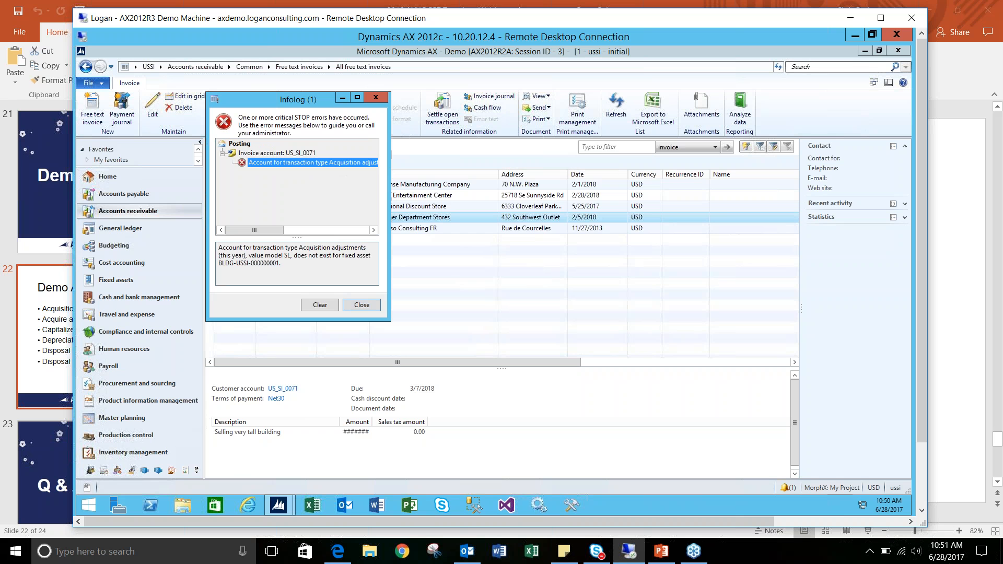
pyautogui.click(362, 305)
# - Open the Sold disposal parameters of the ALL posting profile in Fixed assets and sort the lines by fixed asset relation
pyautogui.click(139, 280)
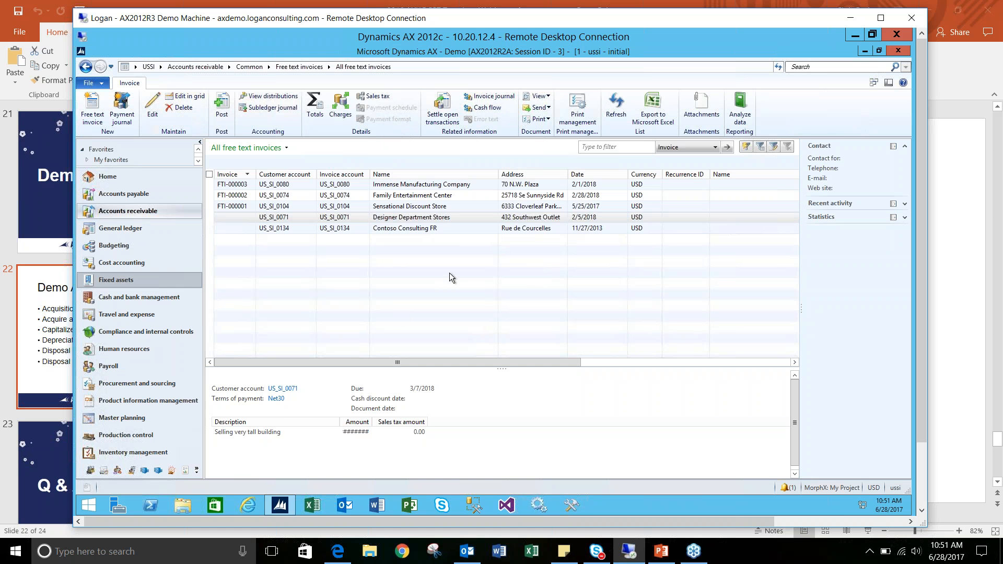
pyautogui.click(608, 376)
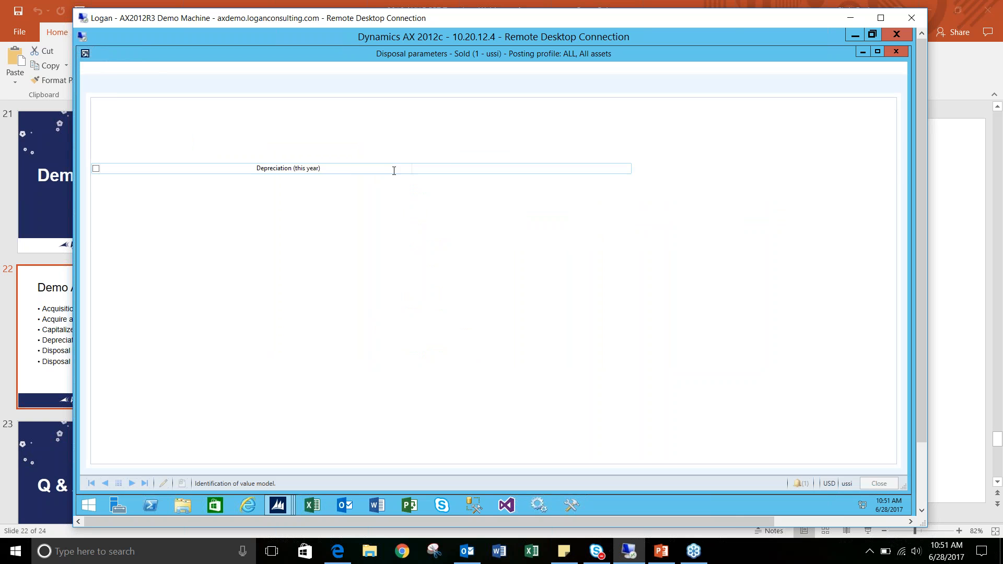
pyautogui.click(209, 102)
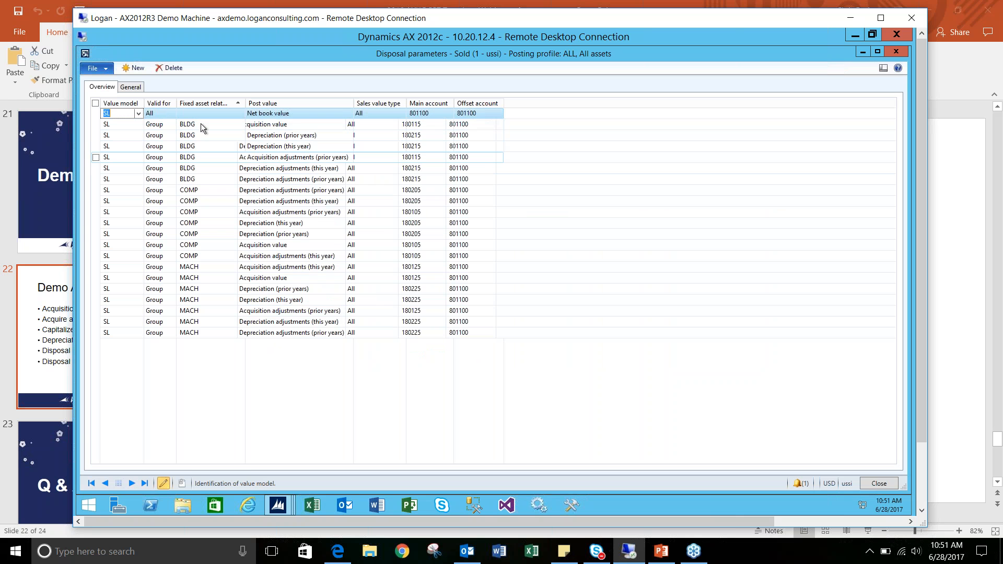
# - Add an SL disposal line valid for group BLDG with the post value Acquisition adjustments (this year)
pyautogui.click(135, 69)
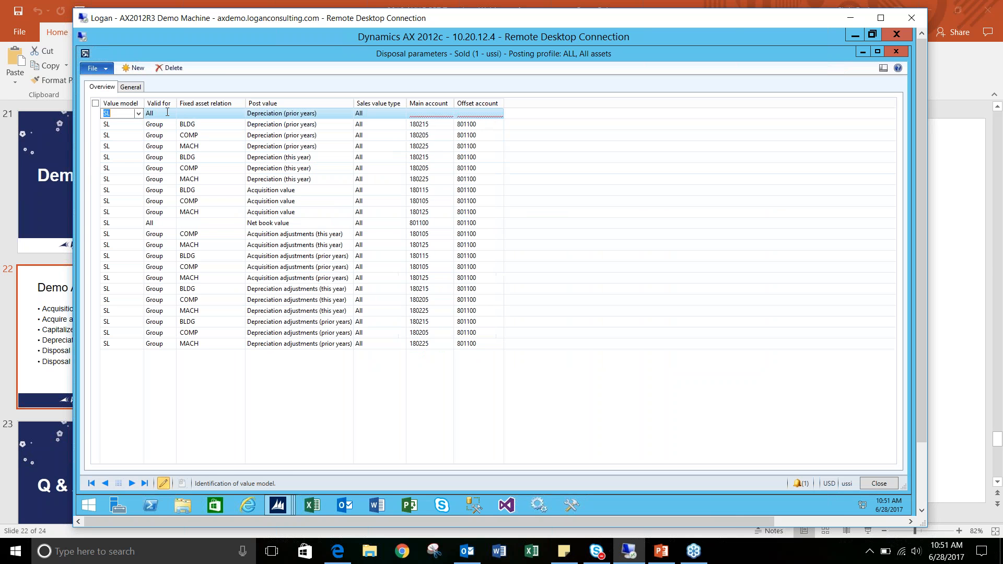
pyautogui.click(167, 112)
pyautogui.click(173, 113)
pyautogui.click(164, 132)
pyautogui.click(211, 113)
pyautogui.click(249, 113)
pyautogui.click(229, 126)
pyautogui.click(353, 116)
pyautogui.click(357, 114)
pyautogui.click(342, 174)
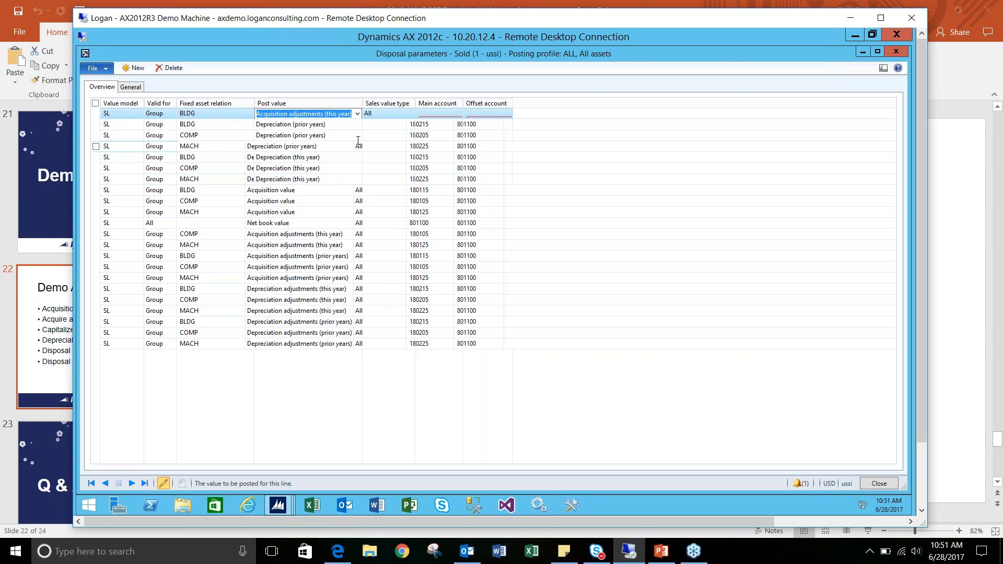
# - Set the main account of the new BLDG this-year acquisition adjustments line to 180115 Buildings
pyautogui.click(419, 114)
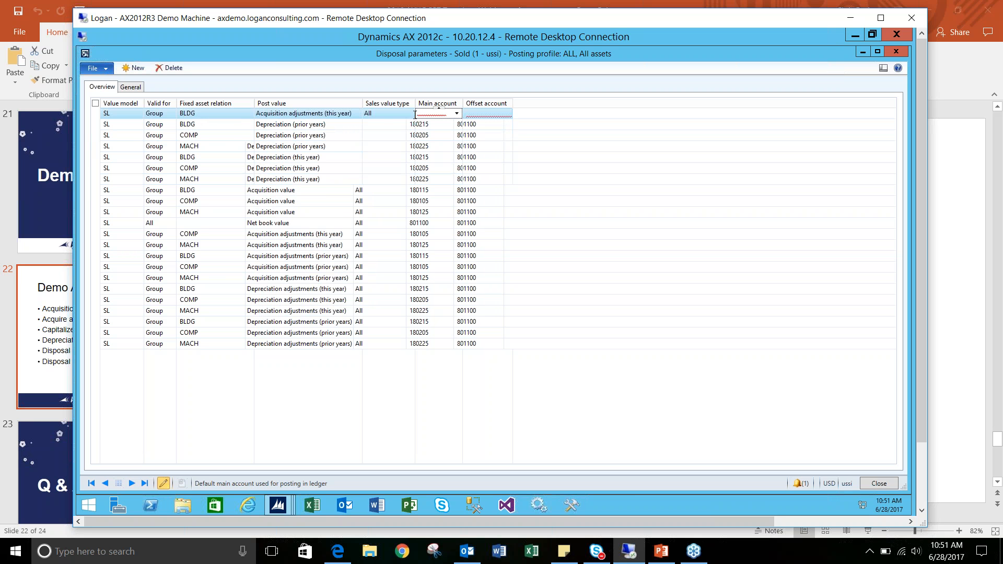
pyautogui.write('1801')
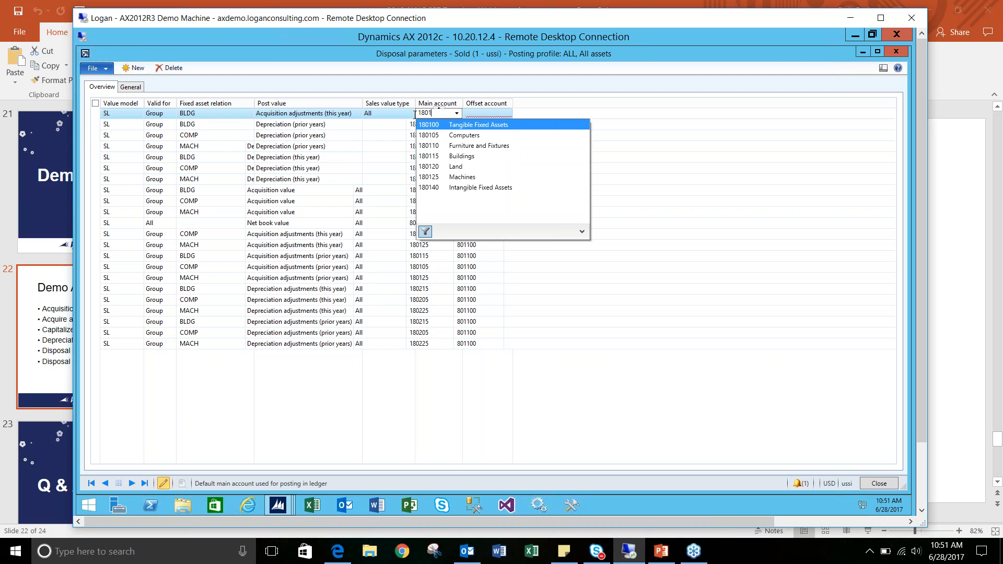
pyautogui.click(451, 156)
pyautogui.press('Tab')
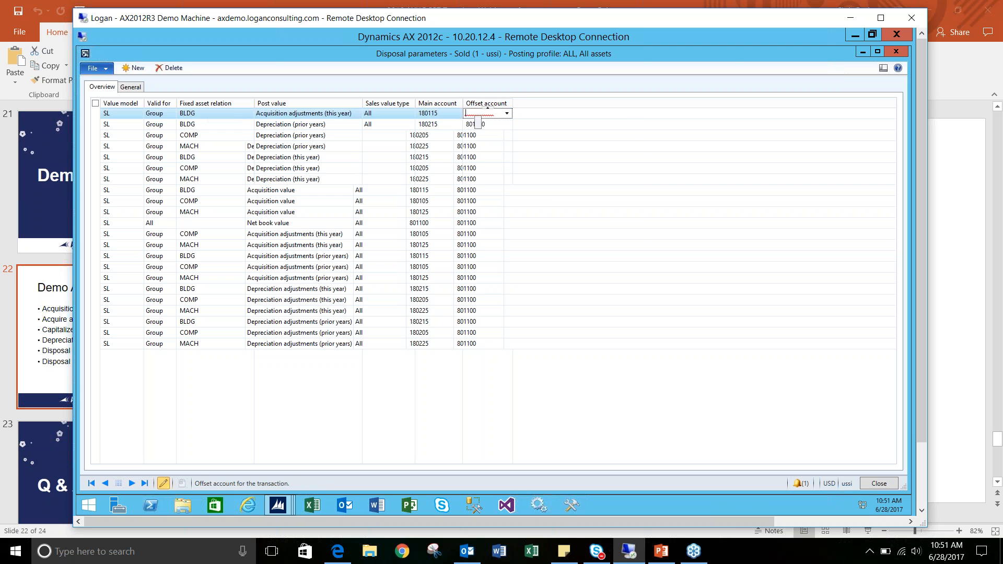
# - Set the offset account of the BLDG this-year adjustments line to 801100 and close the disposal parameters and posting profiles
pyautogui.write('80')
pyautogui.write('1')
pyautogui.press('Return')
pyautogui.click(871, 481)
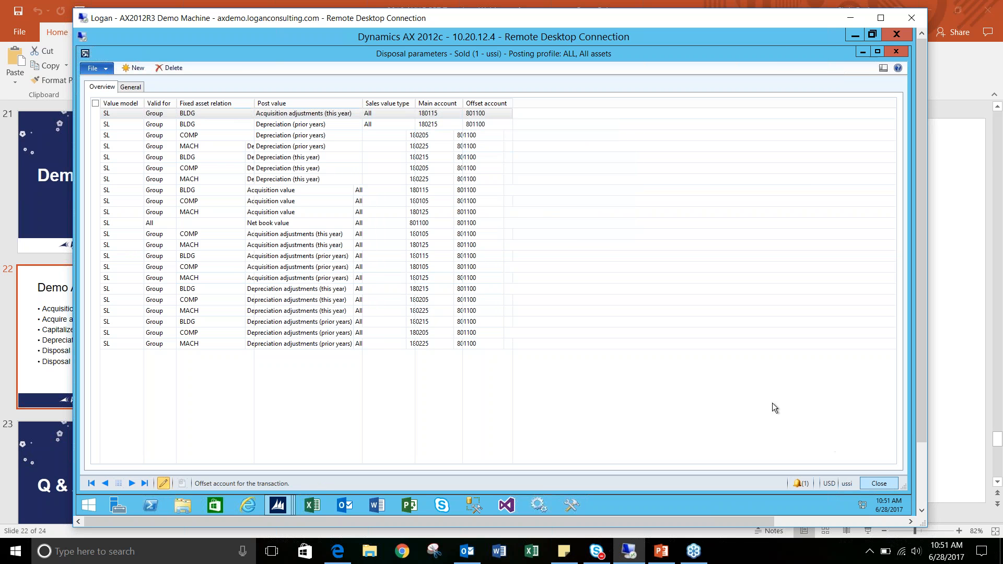
pyautogui.click(772, 382)
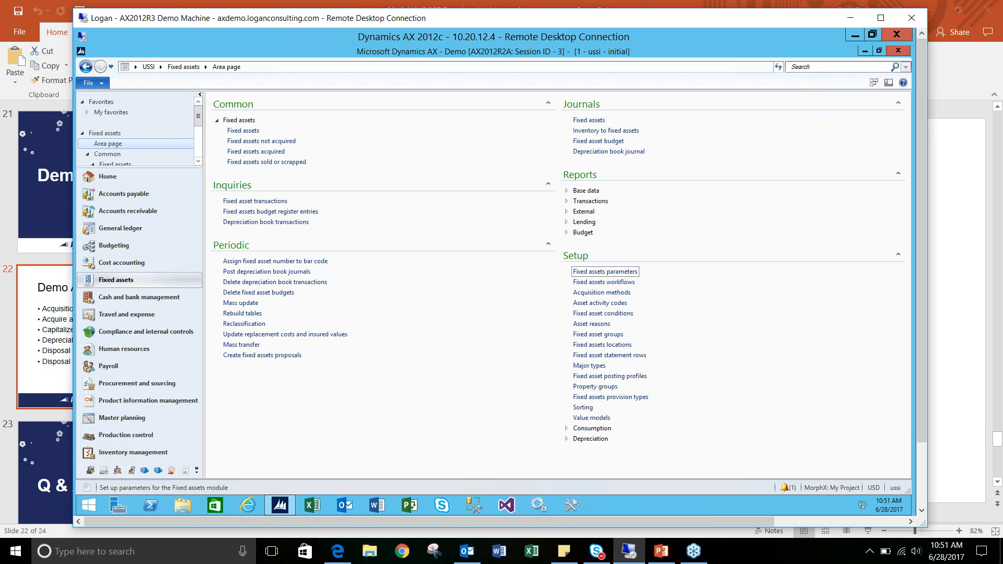
# - Return to all free text invoices in Accounts receivable, post the Designer Department Stores invoice and close the message log
pyautogui.click(255, 152)
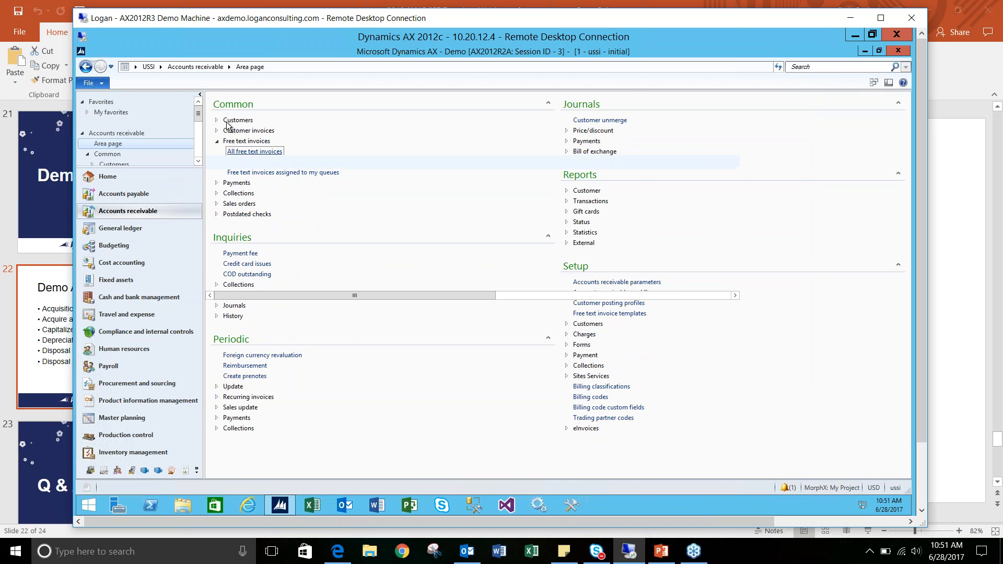
pyautogui.click(289, 218)
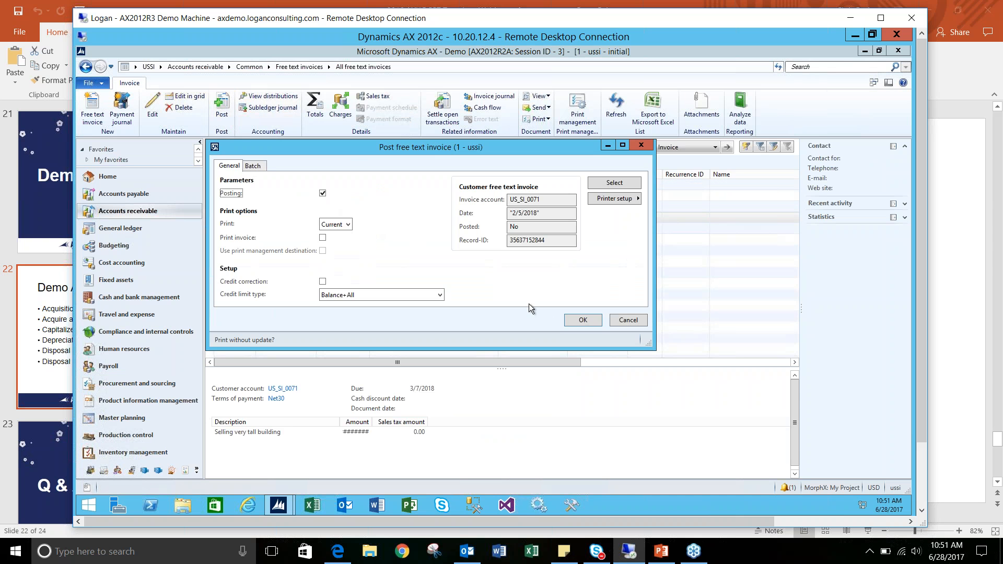
pyautogui.click(574, 324)
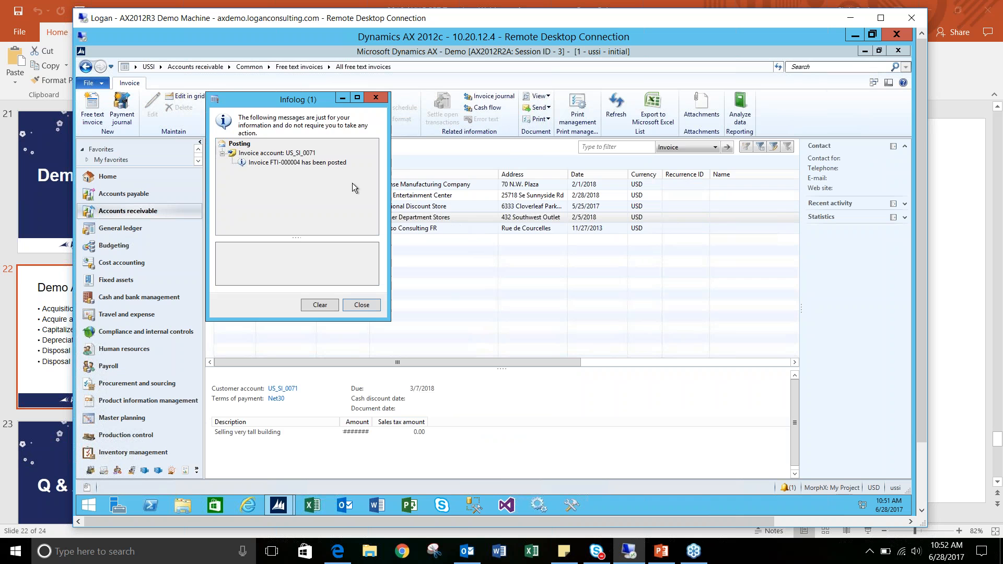
pyautogui.click(364, 310)
# - Select the posted Designer Department Stores invoice in the list and switch to the Demo Agenda slide in PowerPoint
pyautogui.click(360, 215)
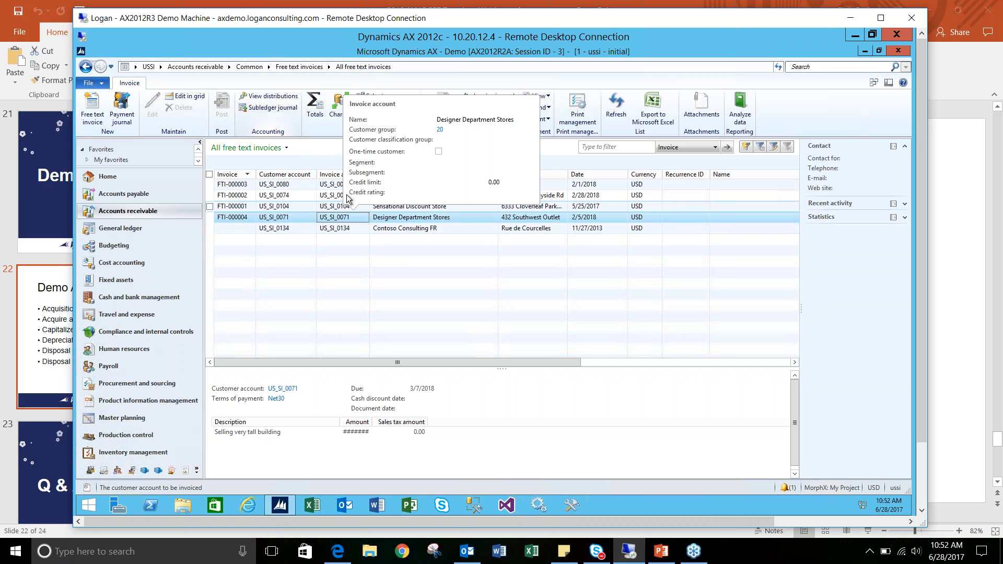
pyautogui.moveTo(306, 204)
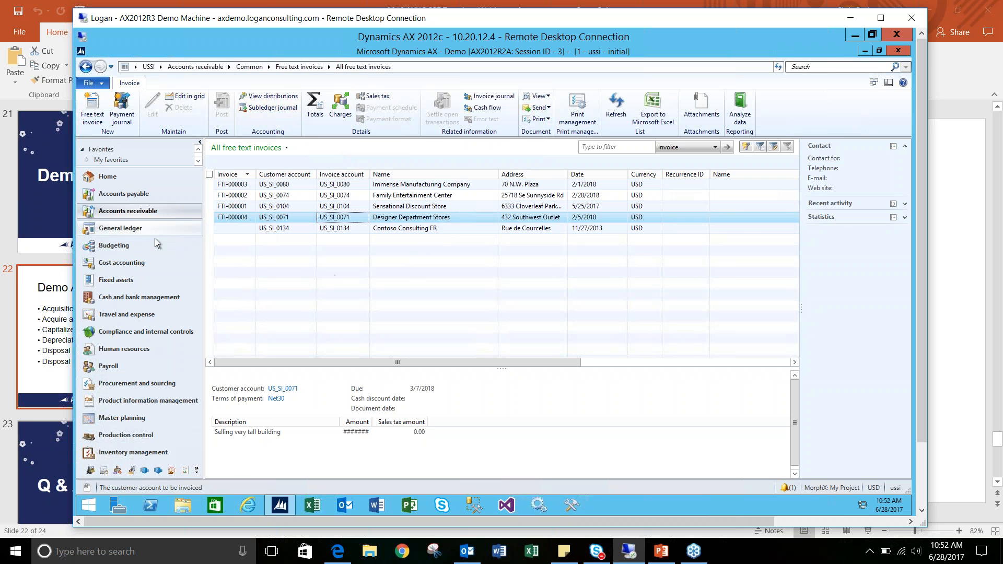
pyautogui.click(943, 256)
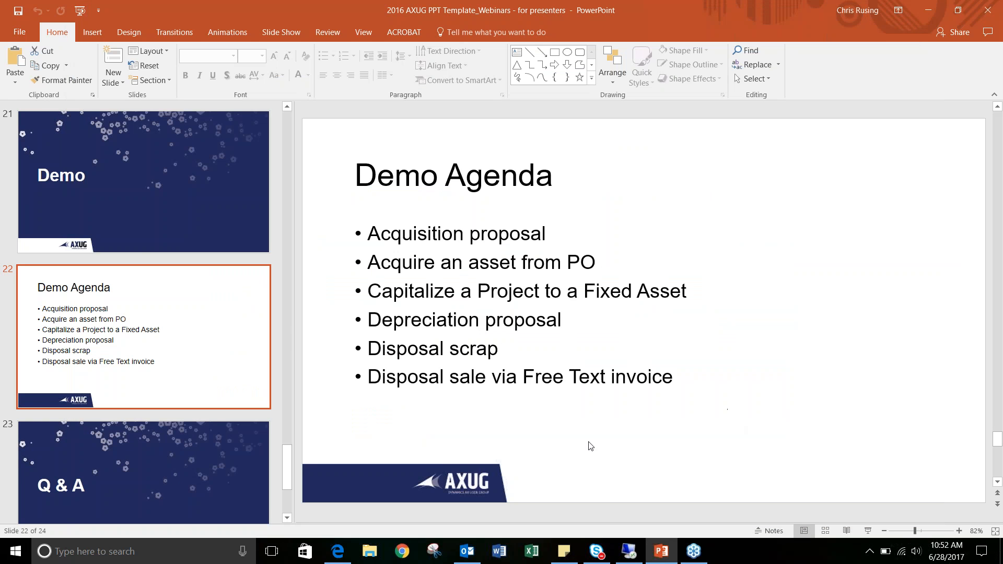